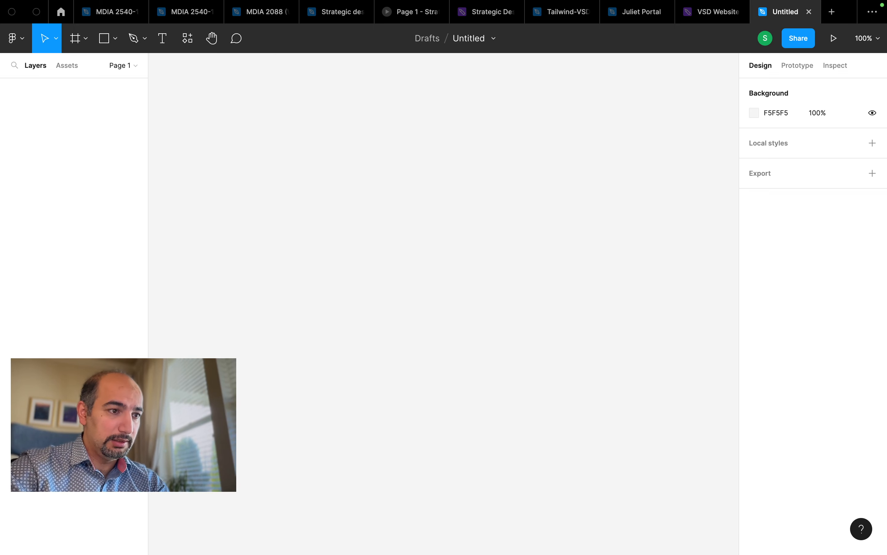
- Rename the untitled file as Figma Tutorial
left_click(480, 38)
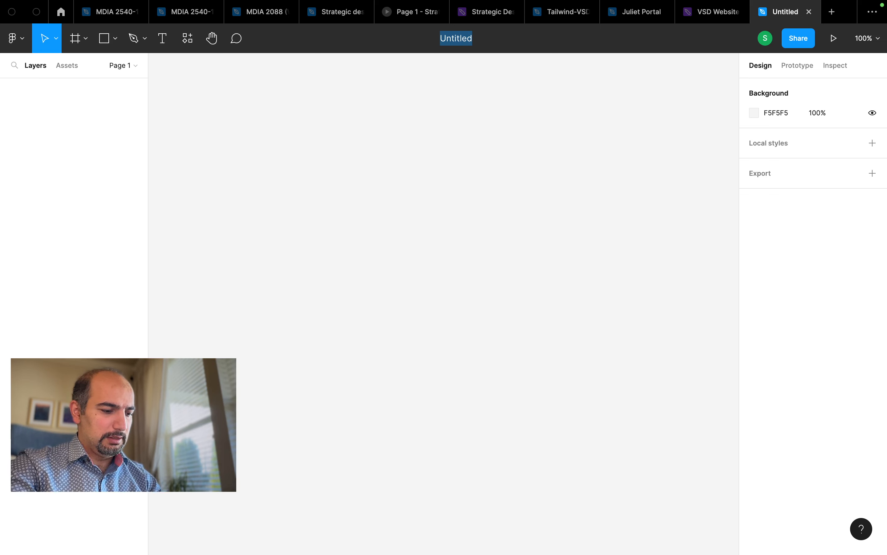
type("Figma ")
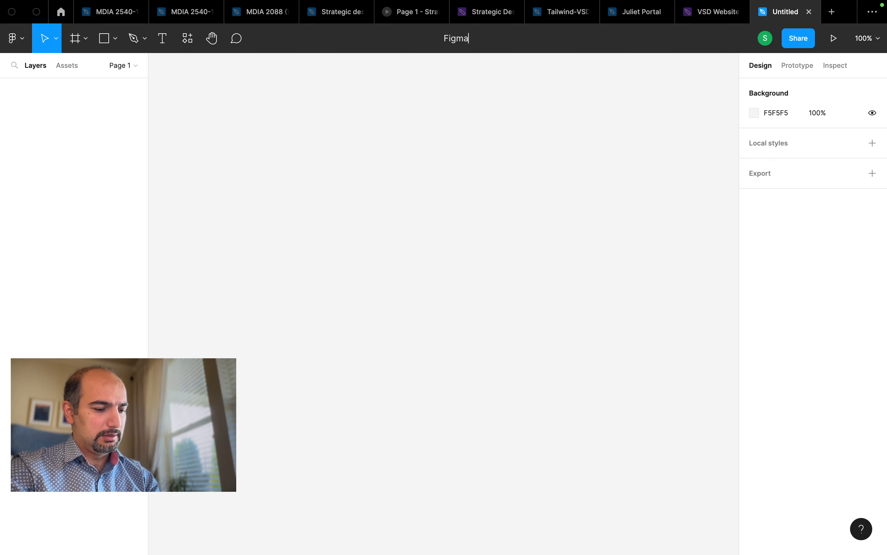
type("T")
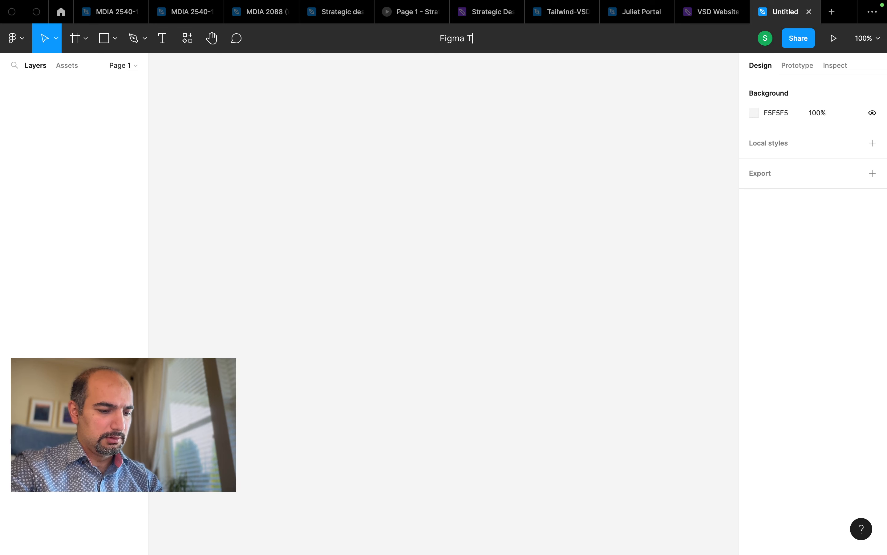
type("utorial")
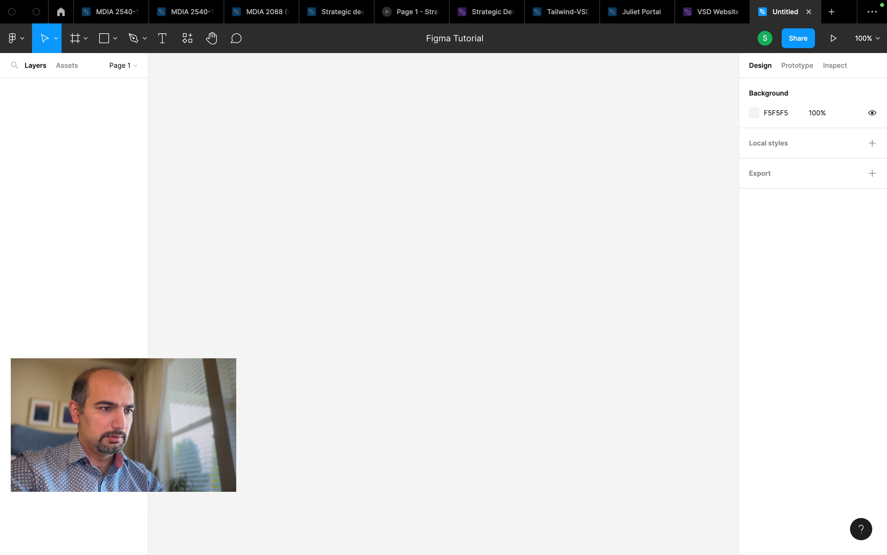
key("BackSpace")
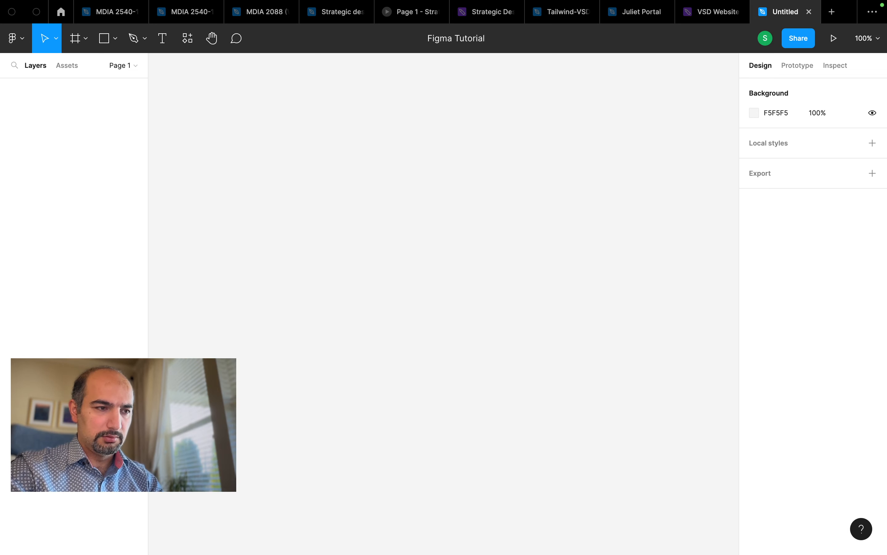
key("Return")
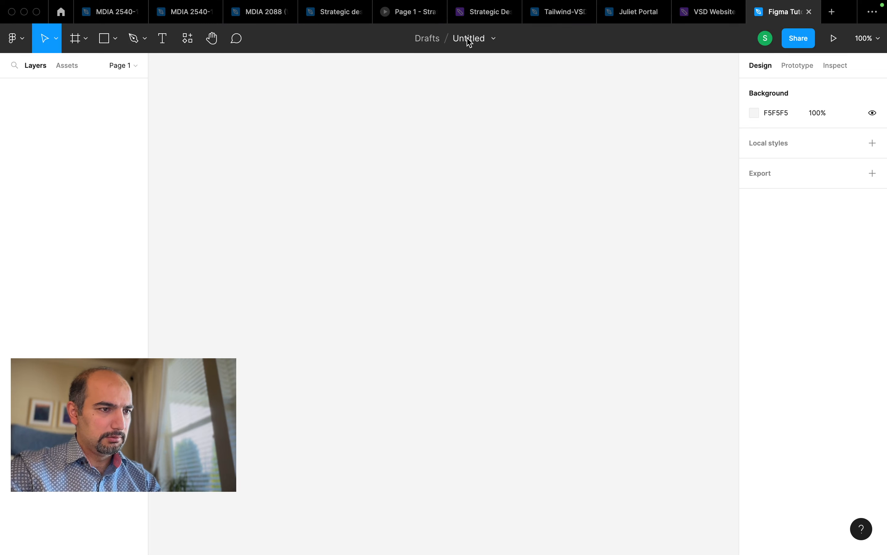
- Rename the file as Figma design file
left_click(469, 39)
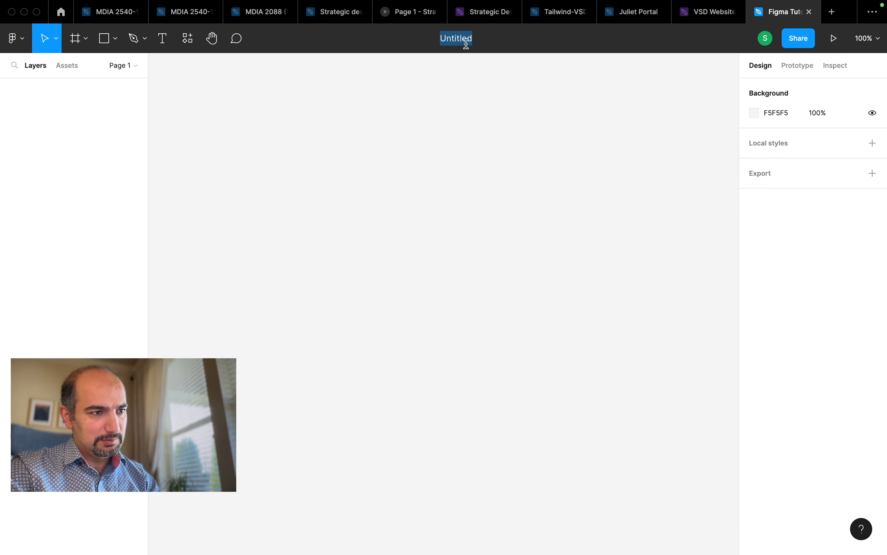
left_click(511, 77)
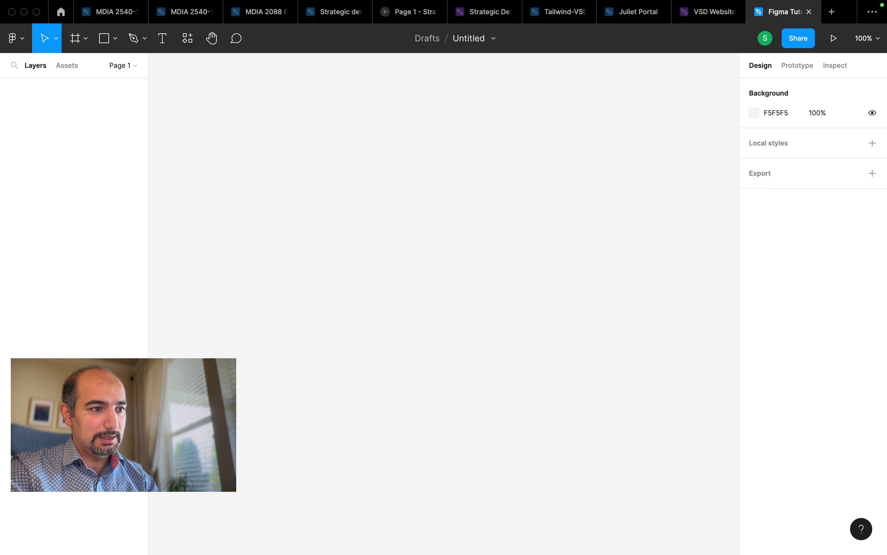
left_click(477, 39)
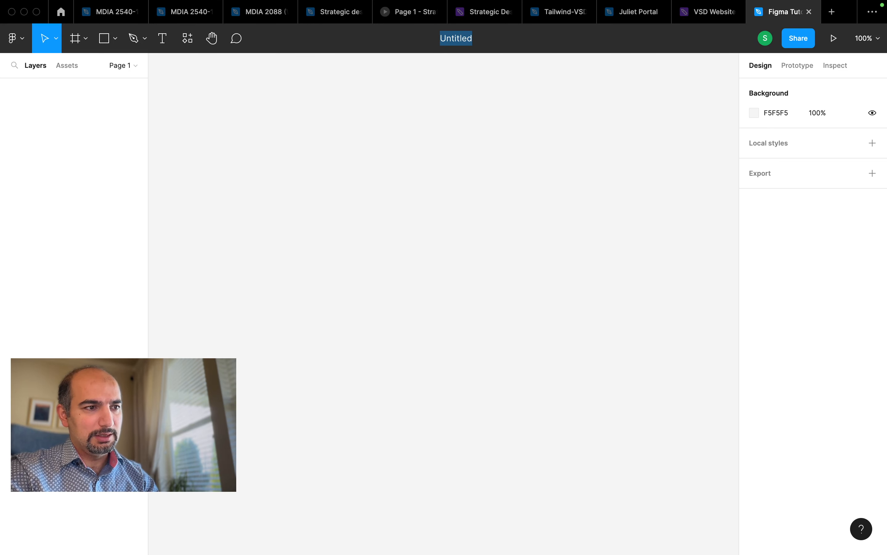
left_click(482, 75)
left_click(474, 40)
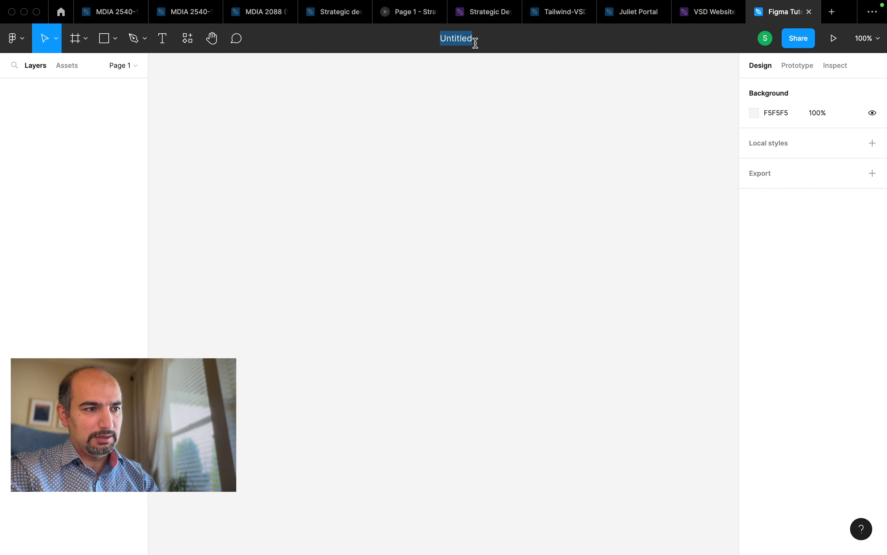
type("Figma ")
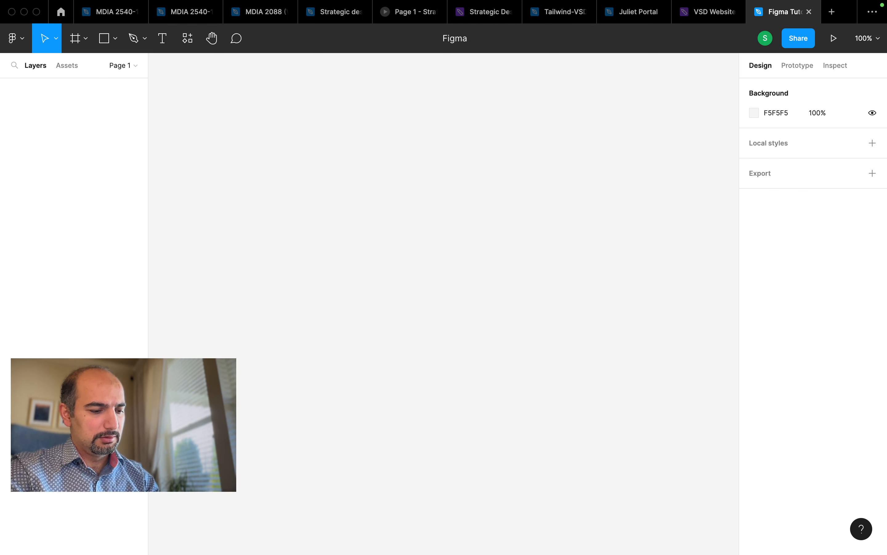
type("design ")
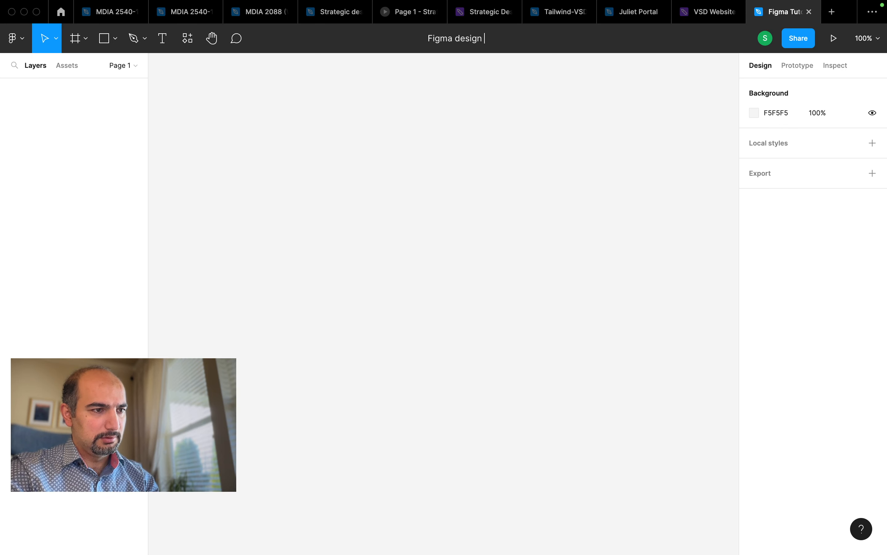
type("file")
key("Return")
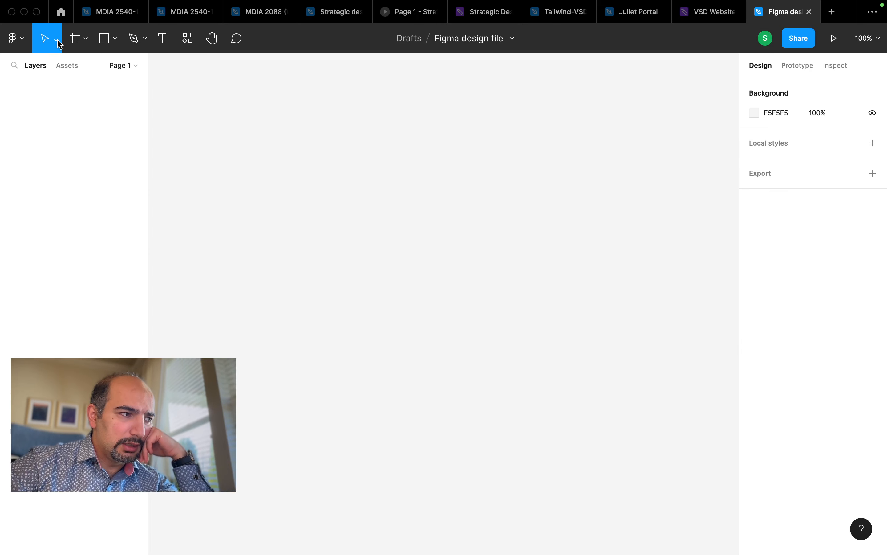
left_click(87, 41)
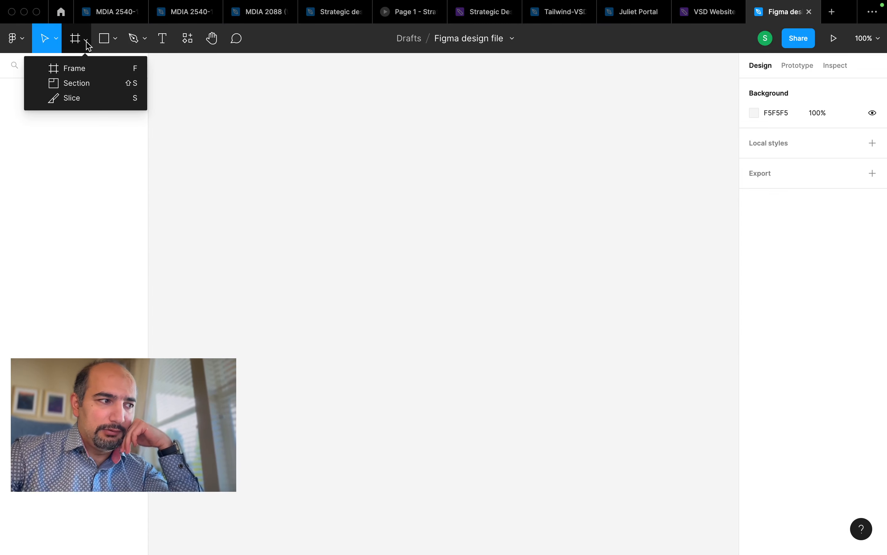
left_click(116, 43)
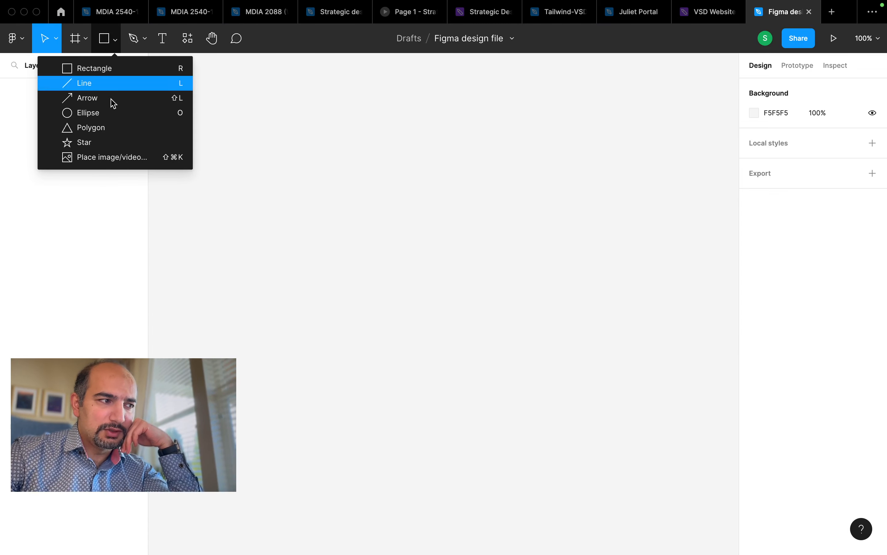
left_click(147, 40)
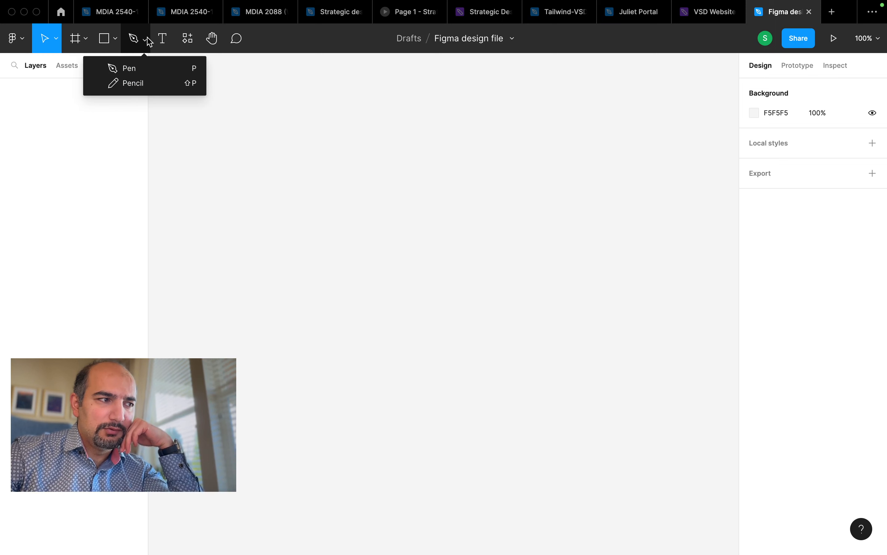
left_click(172, 136)
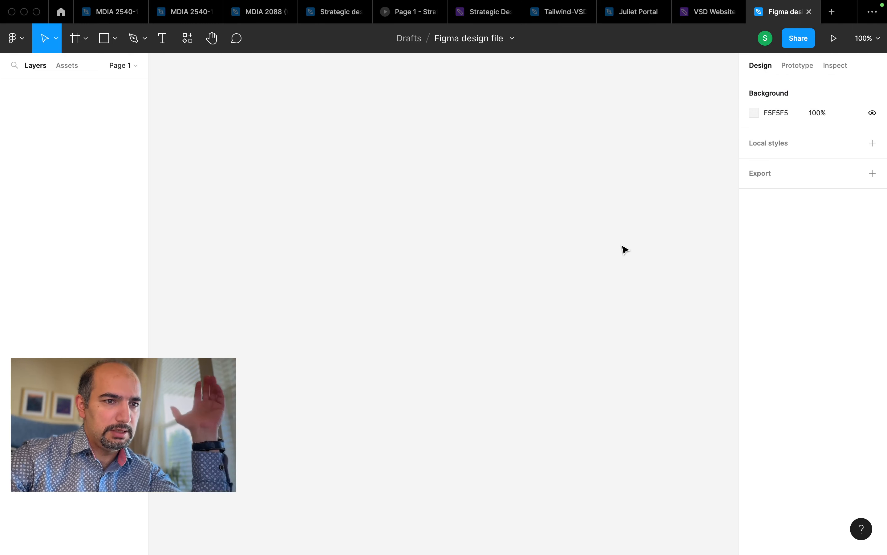
left_click(23, 39)
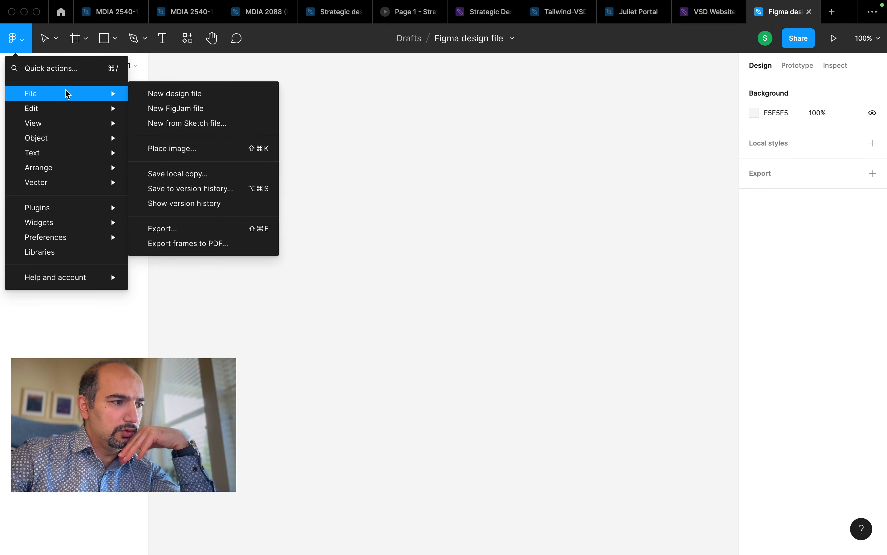
mouse_move(57, 169)
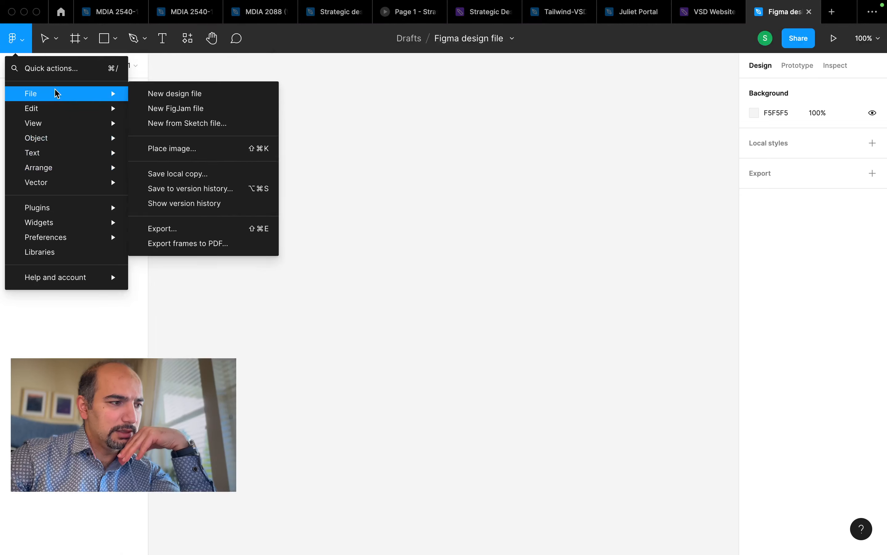
mouse_move(54, 109)
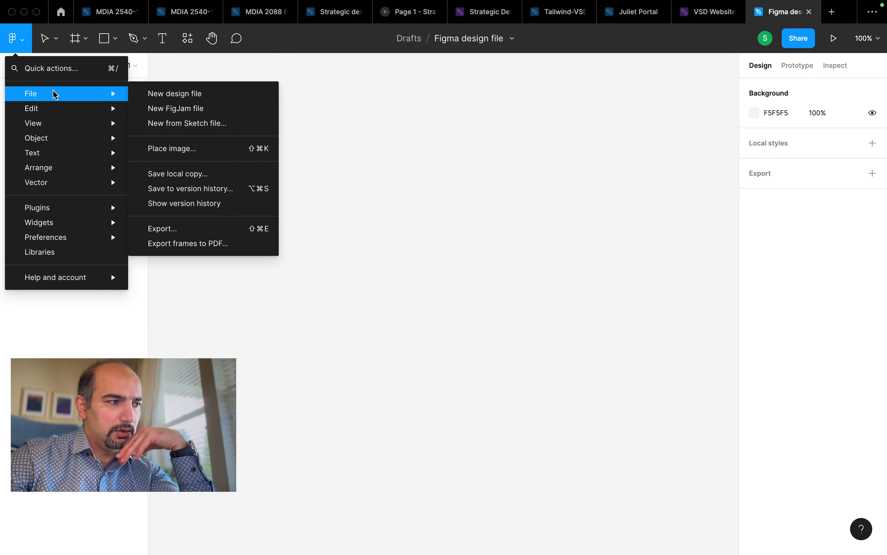
left_click(410, 176)
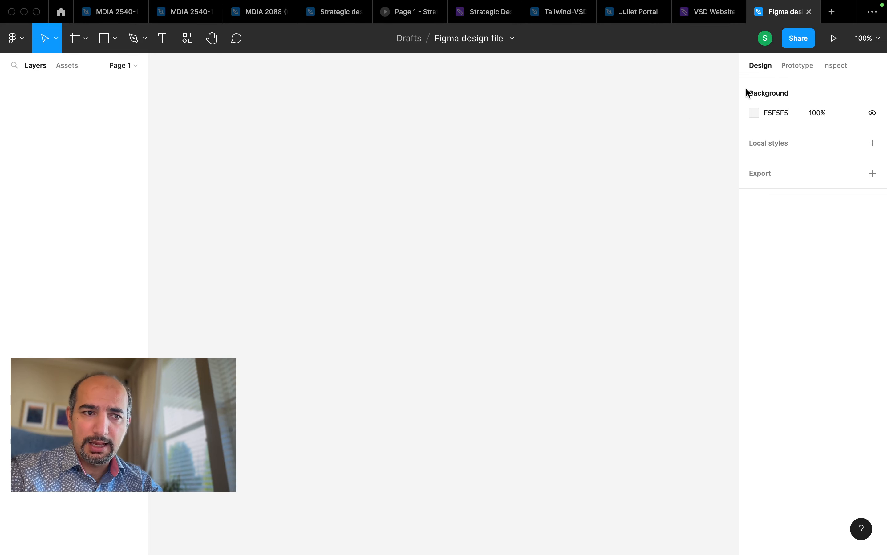
- Set the page's background colour to the medium grey 838383
left_click(752, 113)
left_click_drag(596, 140, 572, 204)
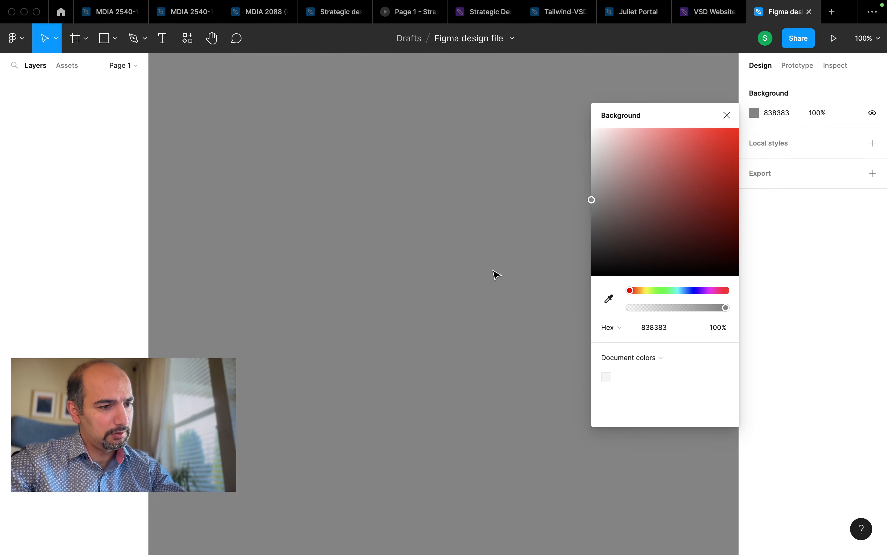
left_click(728, 123)
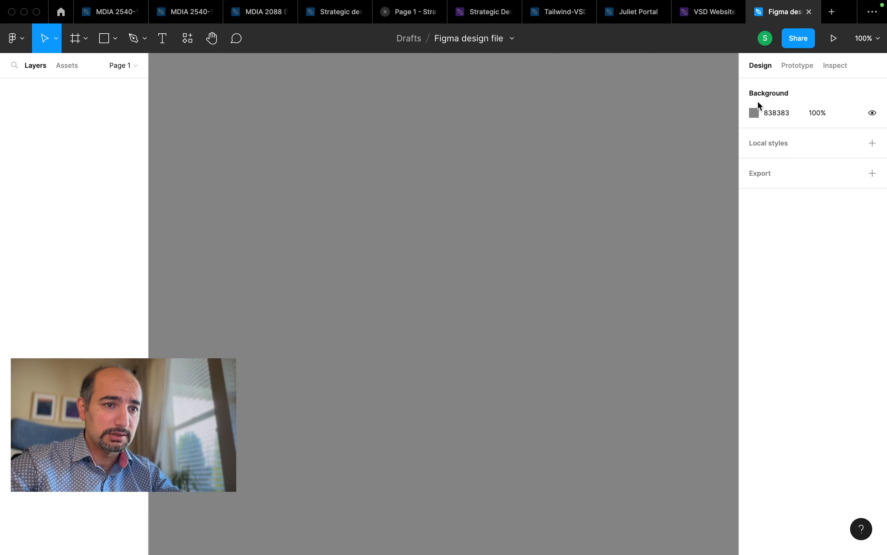
left_click(803, 66)
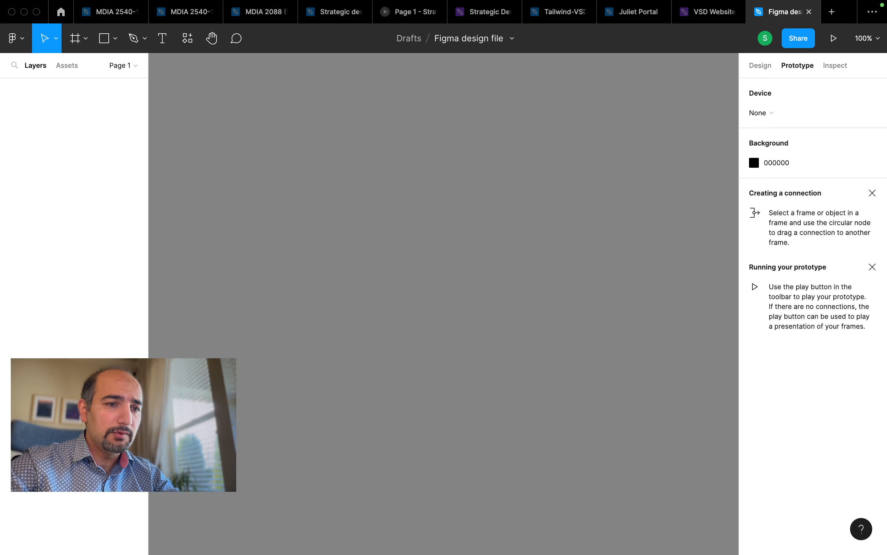
left_click(830, 67)
left_click(809, 67)
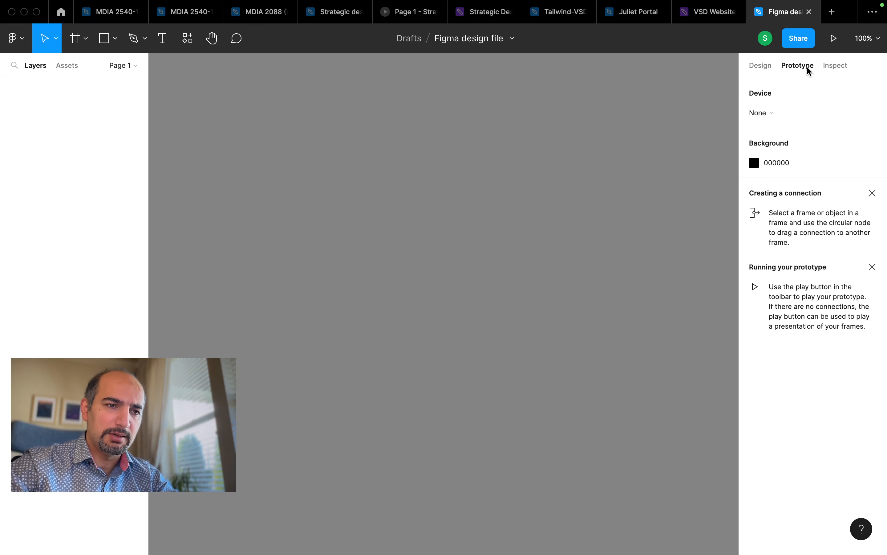
left_click(768, 67)
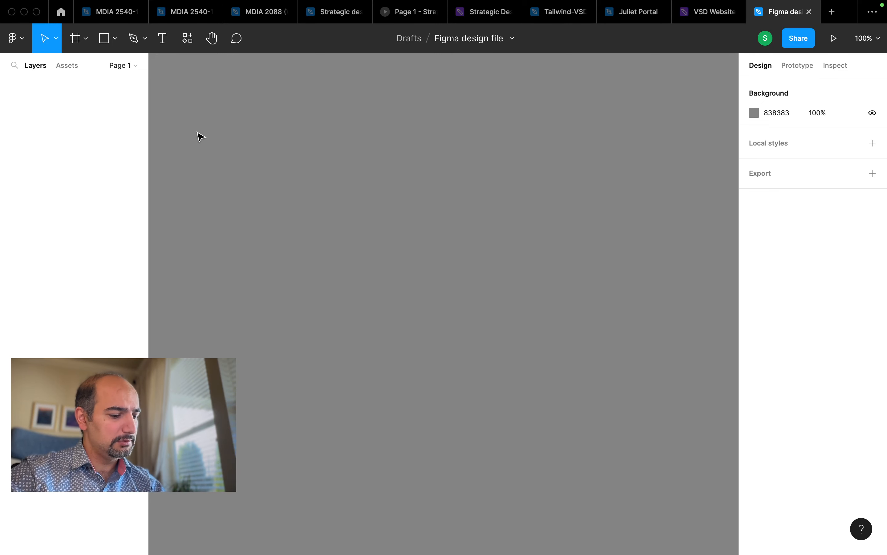
- Draw a frame about 391 × 439 on the canvas and move it to about X -251, Y -287
key("f")
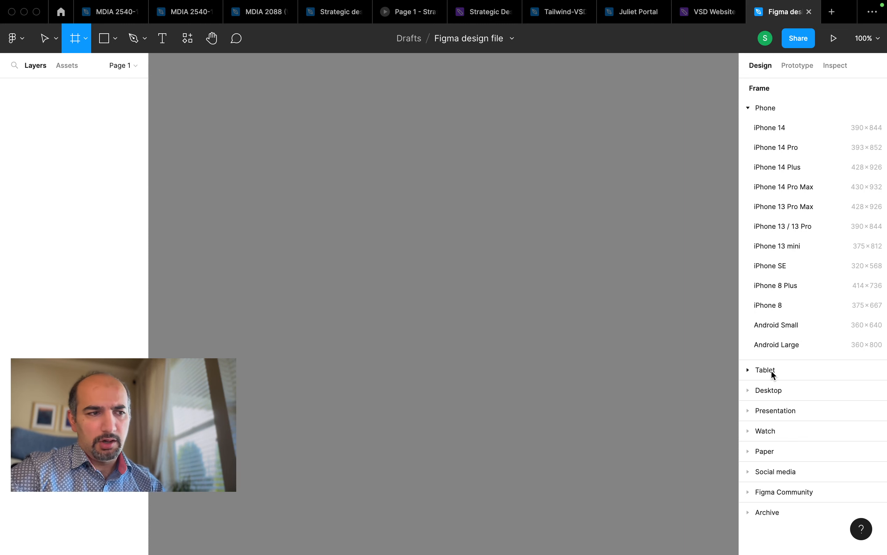
left_click_drag(273, 114, 513, 384)
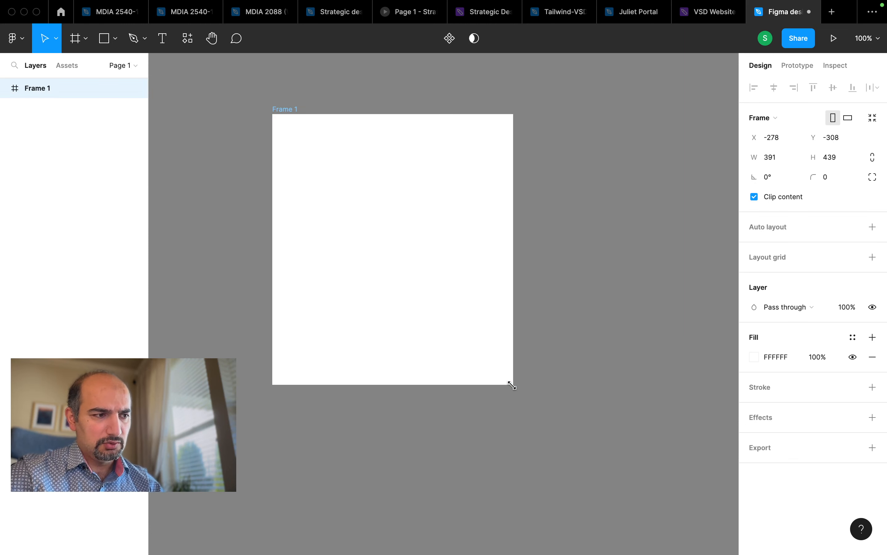
left_click_drag(294, 110, 311, 125)
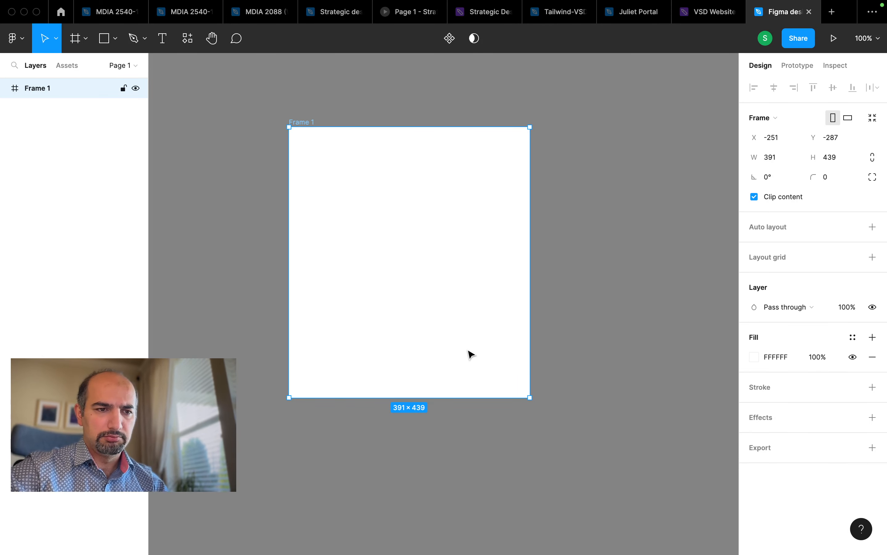
- Add an iPhone 14 preset frame, 390 × 844, beside the existing frame and deselect it
scroll(519, 365, "right", 3)
scroll(519, 365, "down", 1)
scroll(517, 361, "right", 1)
key("f")
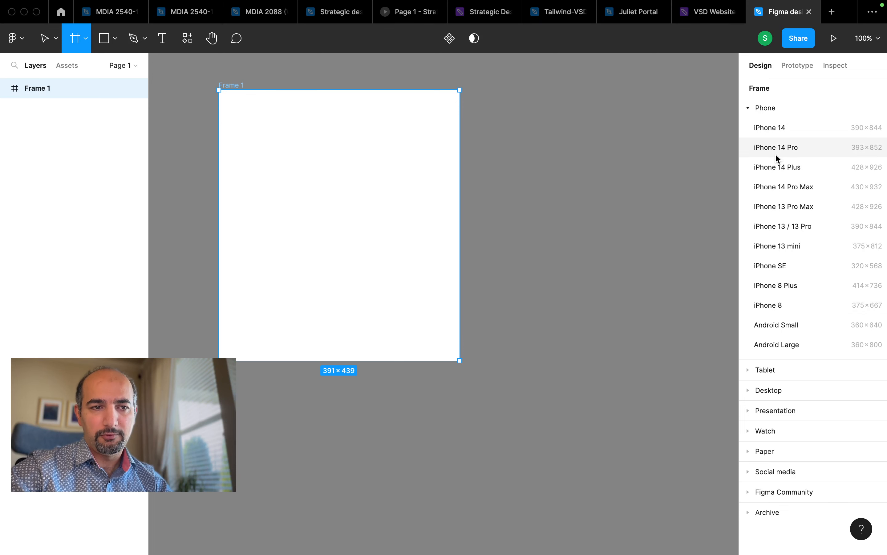
left_click(780, 129)
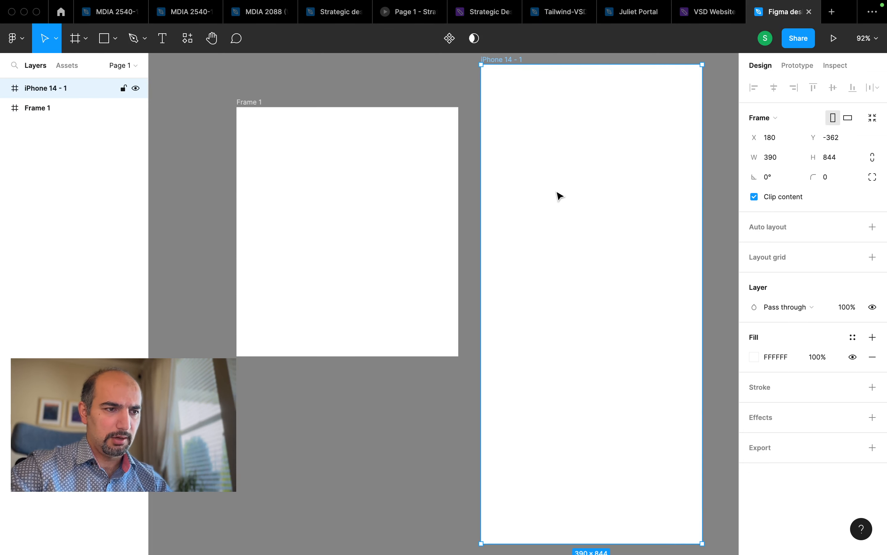
scroll(558, 194, "down", 2)
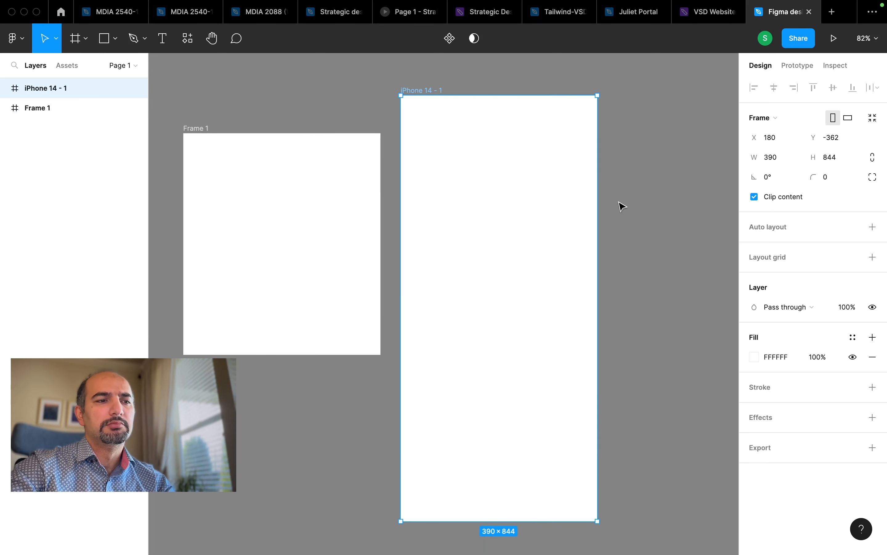
left_click(623, 206)
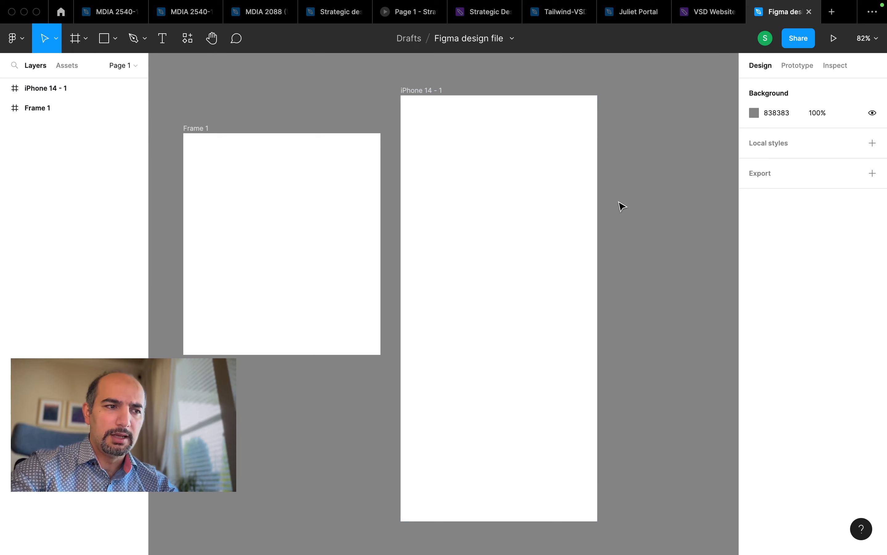
- Rename the iPhone 14 frame as Home Page in the layer list
left_click(452, 183)
left_click(623, 161)
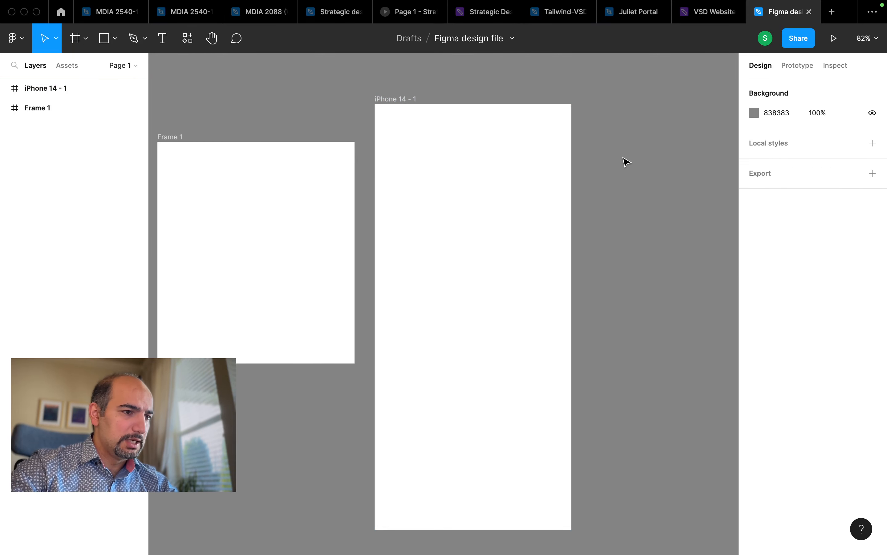
scroll(623, 162, "right", 2)
left_click(507, 164)
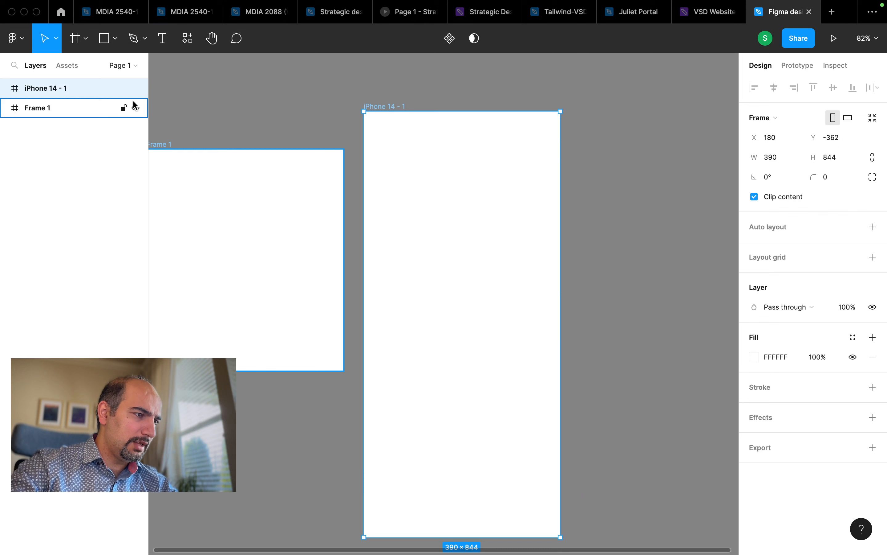
double_click(63, 90)
type("Home Page")
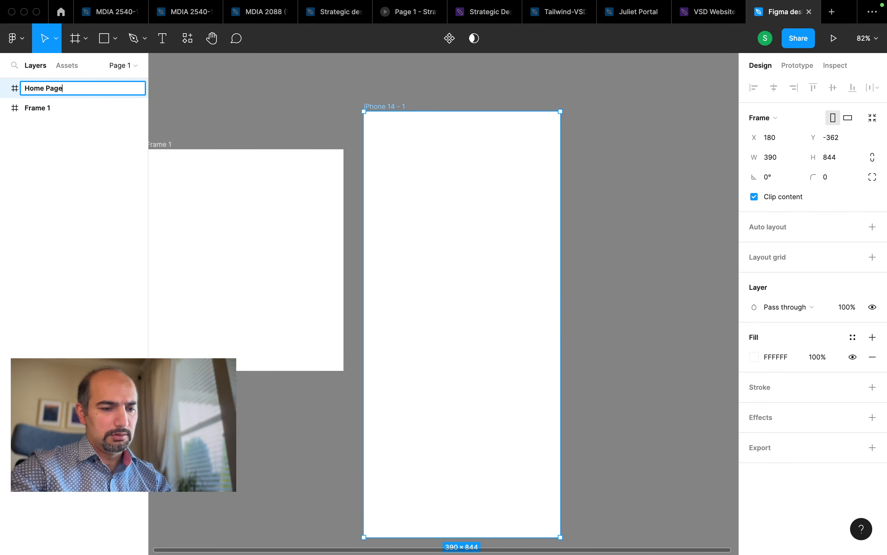
key("Return")
- Delete the custom-size Frame 1, leaving the Home Page frame in place
left_click(52, 102)
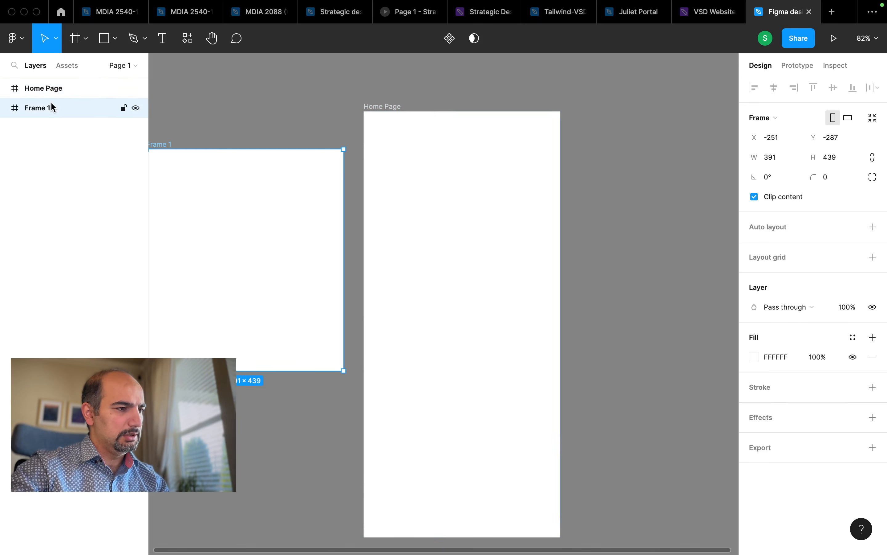
right_click(52, 107)
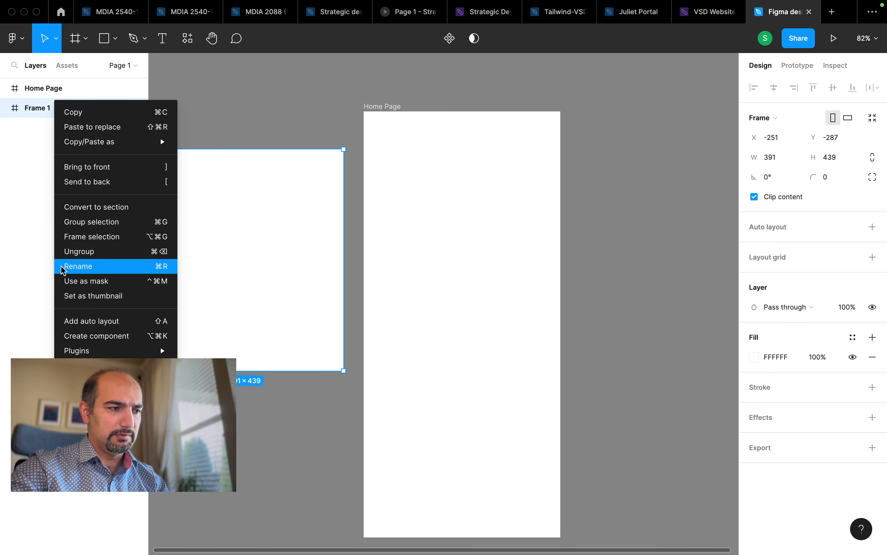
mouse_move(77, 350)
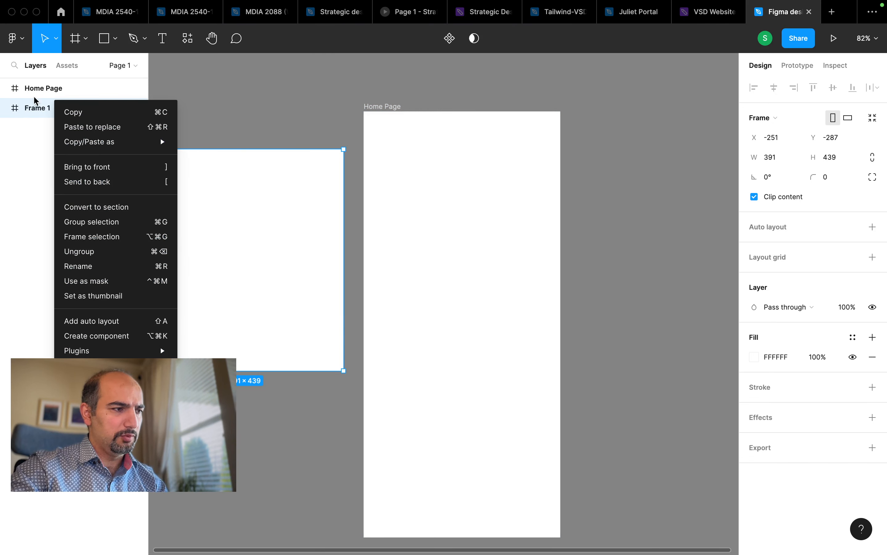
left_click(25, 111)
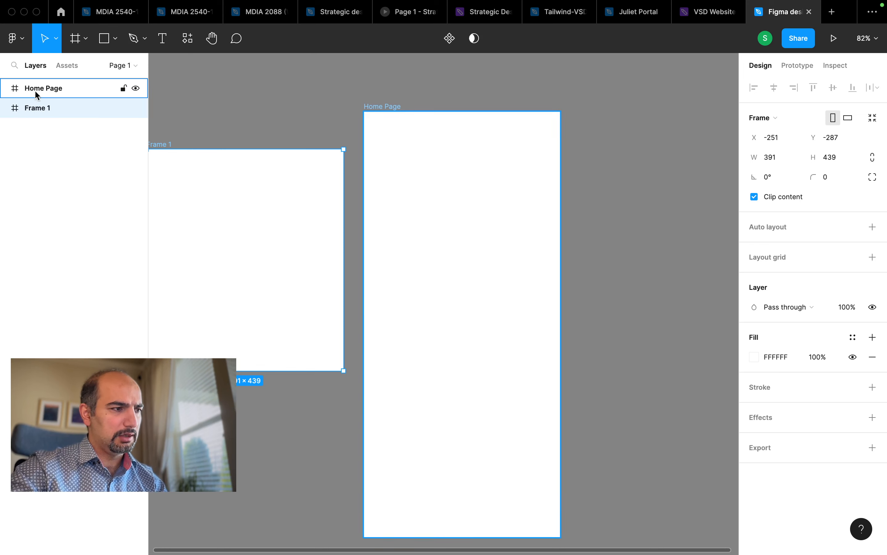
left_click(34, 89)
left_click(33, 109)
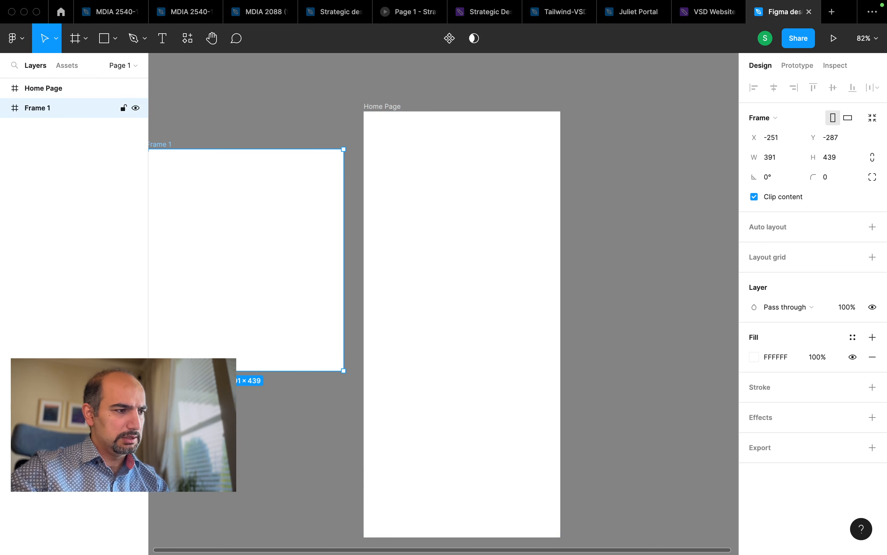
key("Delete")
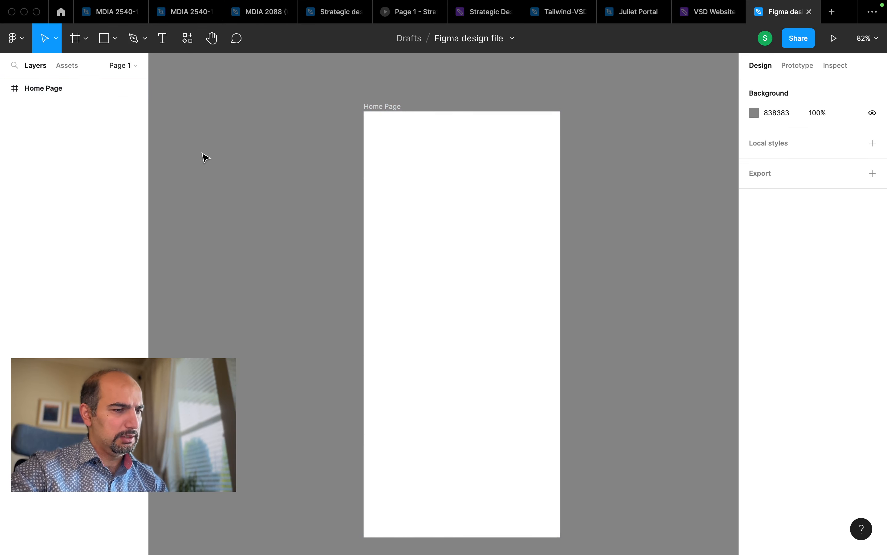
- Draw a rectangle about 360 × 79 near the top of the Home Page frame, at about X 20, Y 53
left_click(393, 106)
scroll(392, 107, "right", 2)
scroll(392, 107, "down", 1)
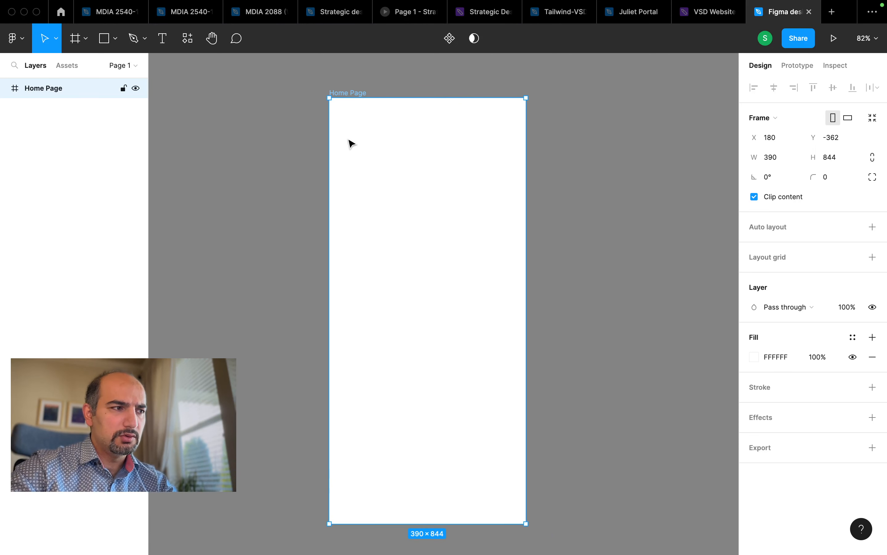
key("r")
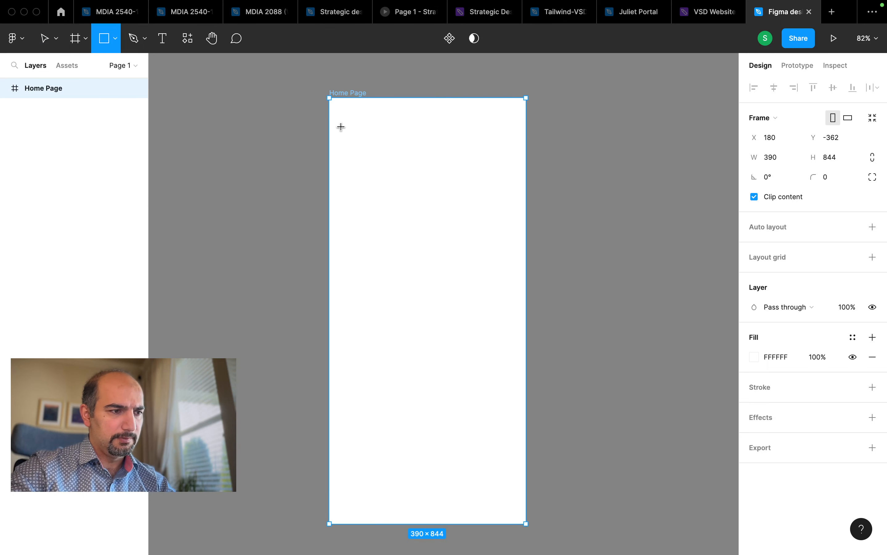
left_click_drag(340, 125, 521, 164)
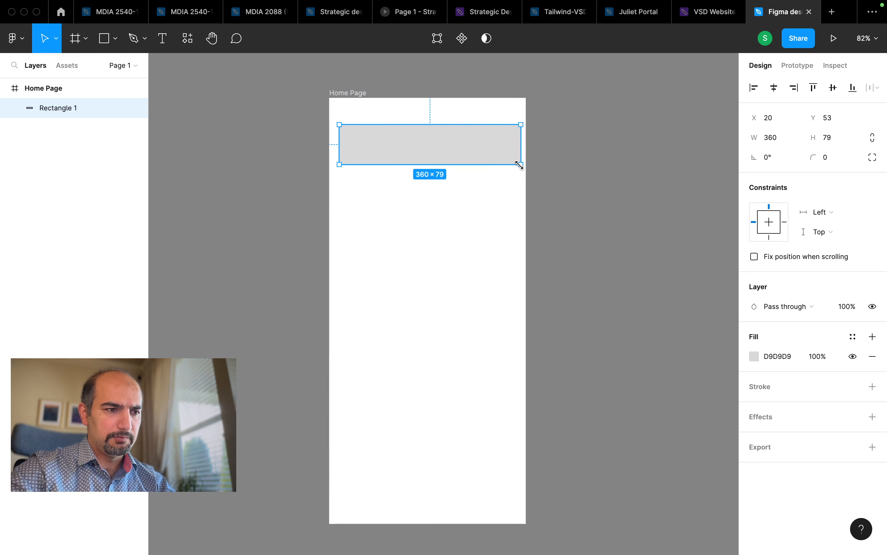
- Add the text Home below the rectangle, at about X 103, Y 186 in the Home Page frame
key("t")
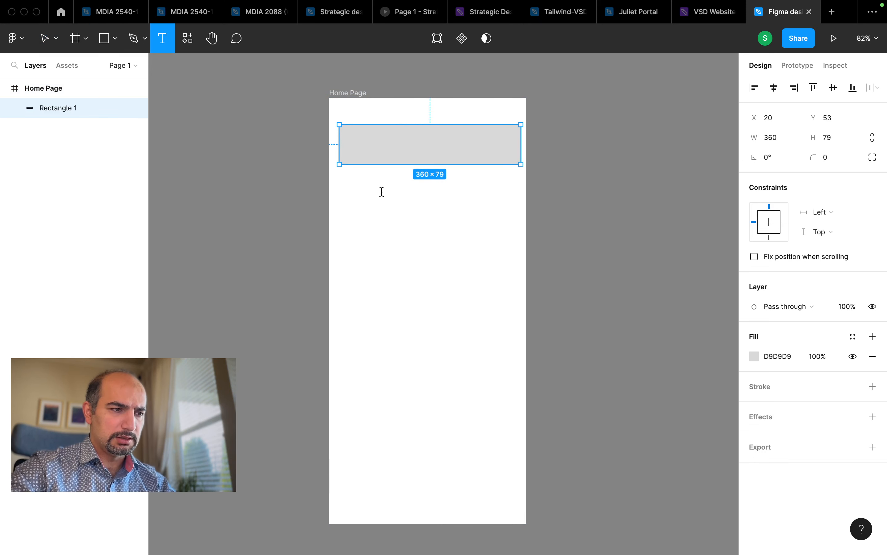
left_click(382, 191)
type("Home")
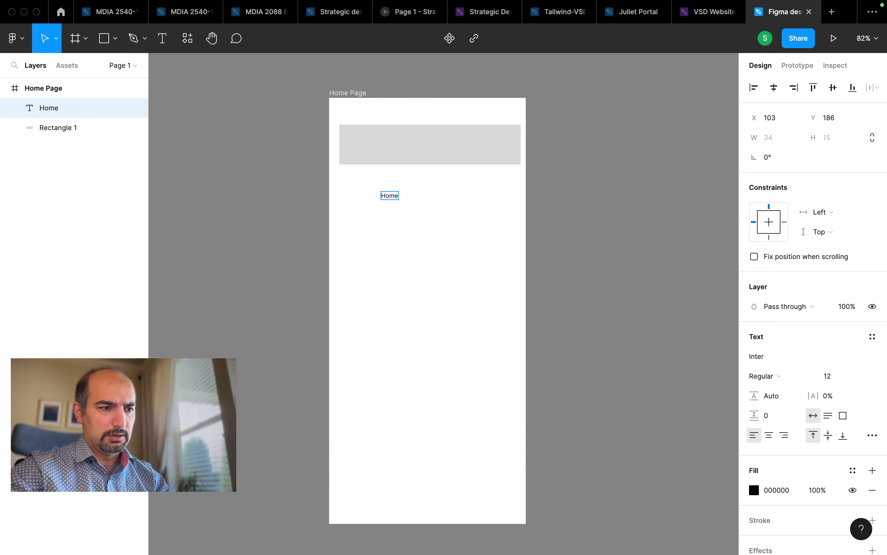
key("Escape")
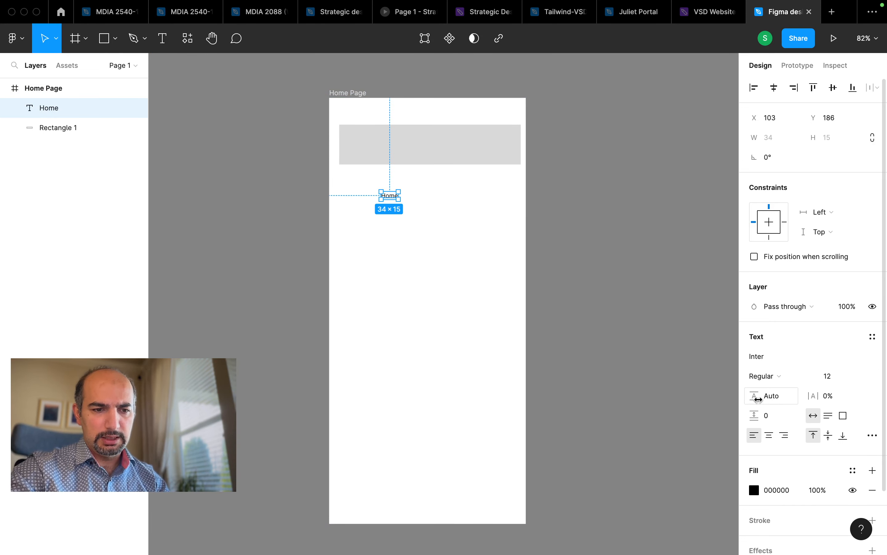
- Set the Home text to font size 24 and Medium weight
left_click(831, 373)
type("24")
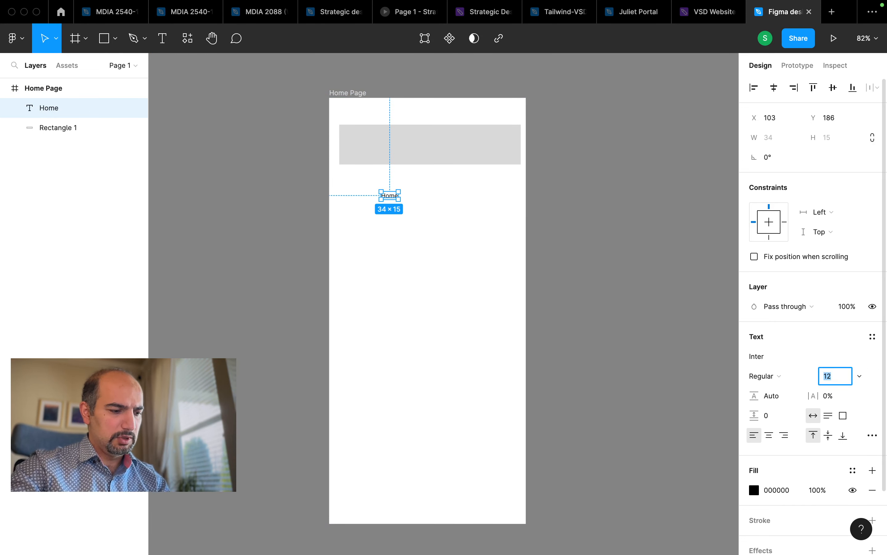
key("Return")
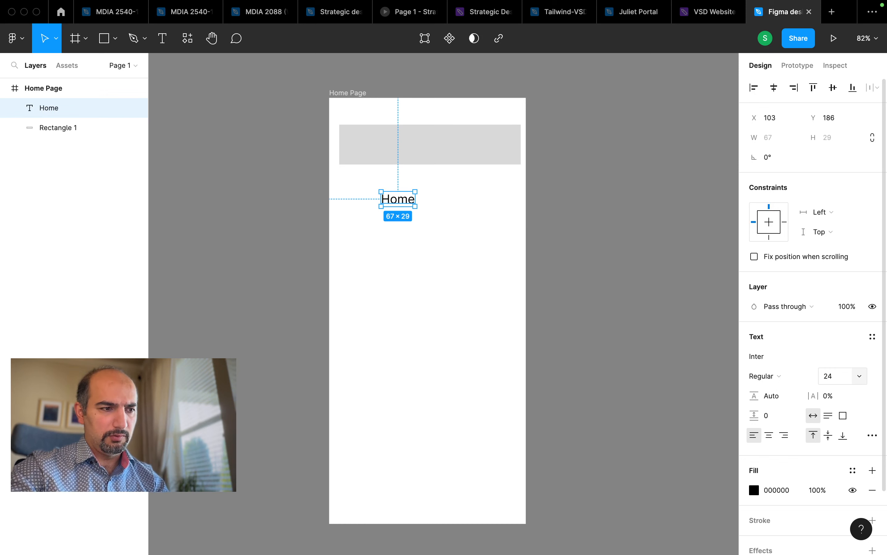
left_click(774, 375)
left_click(778, 390)
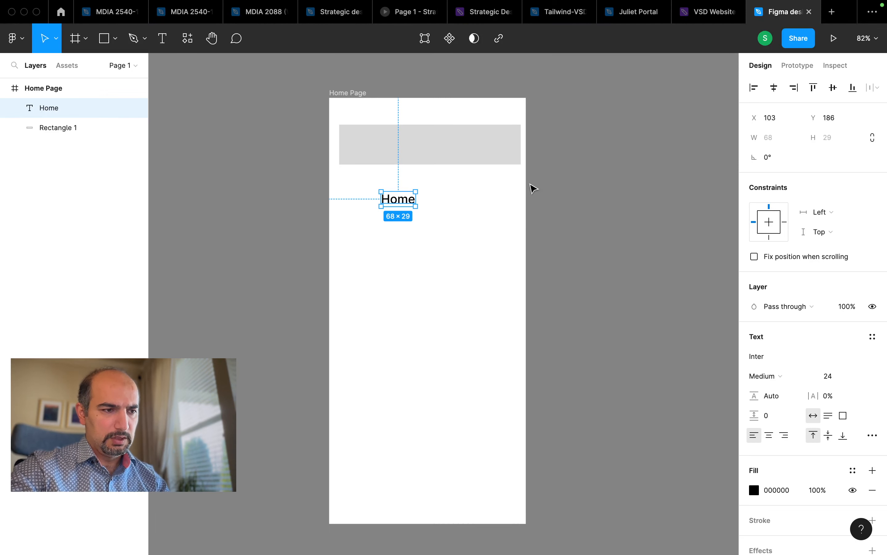
- Change the rectangle's fill to the muted green 7C967F
left_click(489, 152)
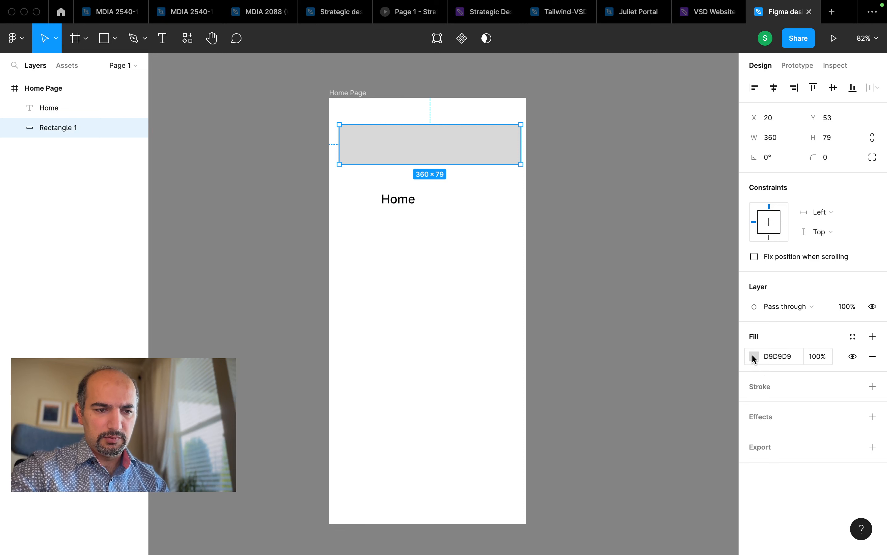
left_click(754, 357)
left_click(640, 330)
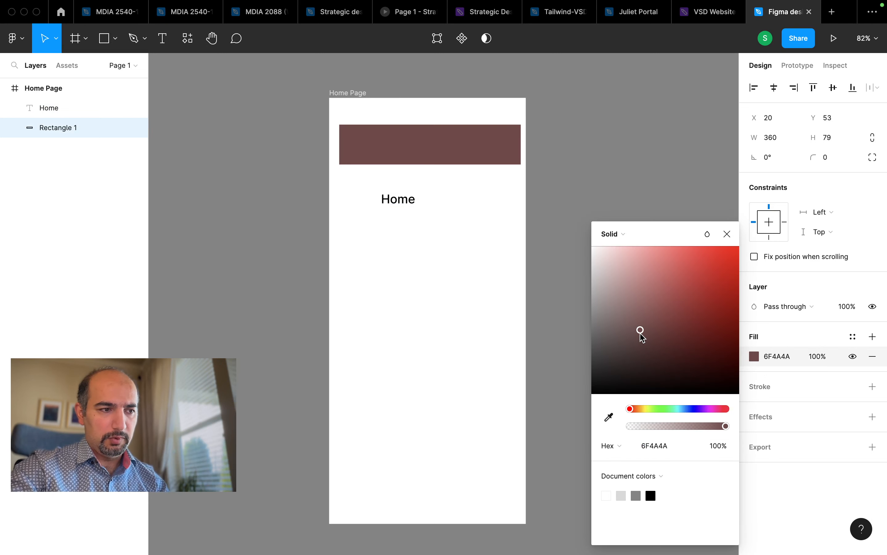
left_click(664, 409)
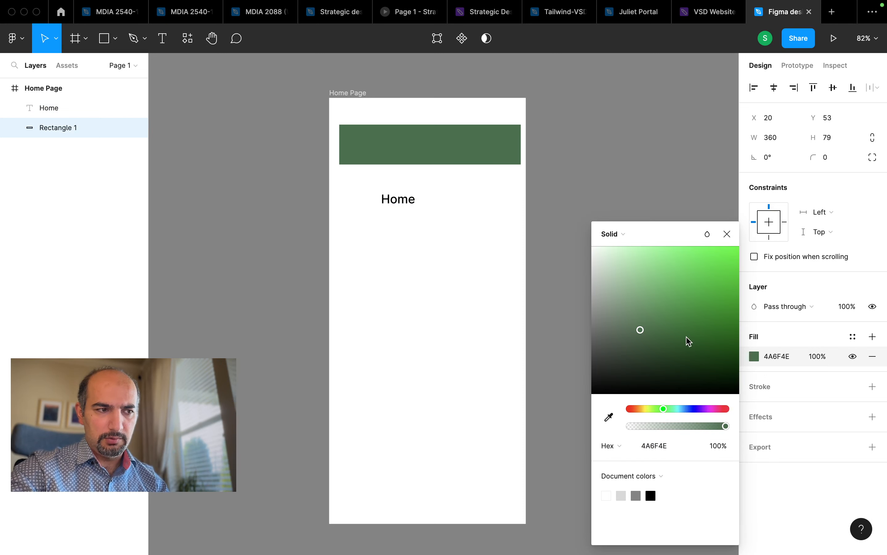
left_click(617, 308)
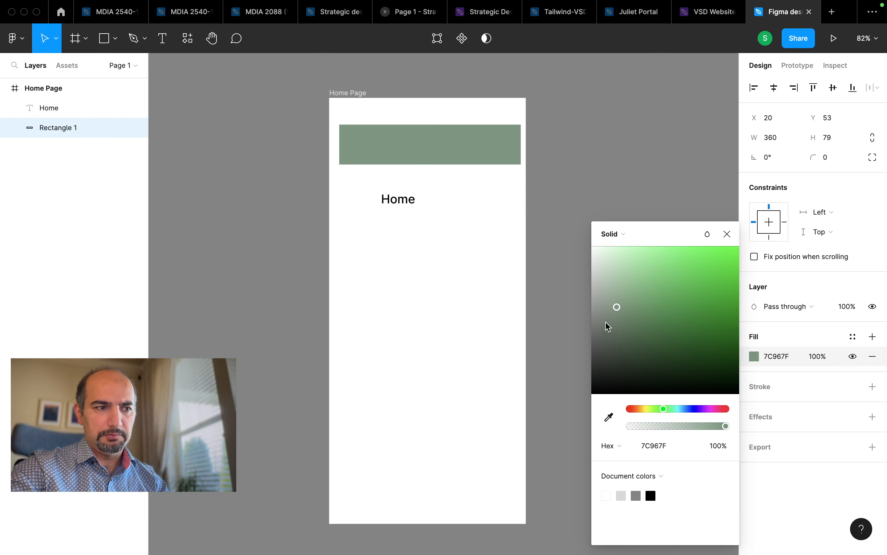
left_click(728, 233)
- Move the green rectangle to the frame's top-left corner at X 0, Y 0 and place the Home text on it
left_click_drag(463, 139, 452, 110)
left_click(406, 201)
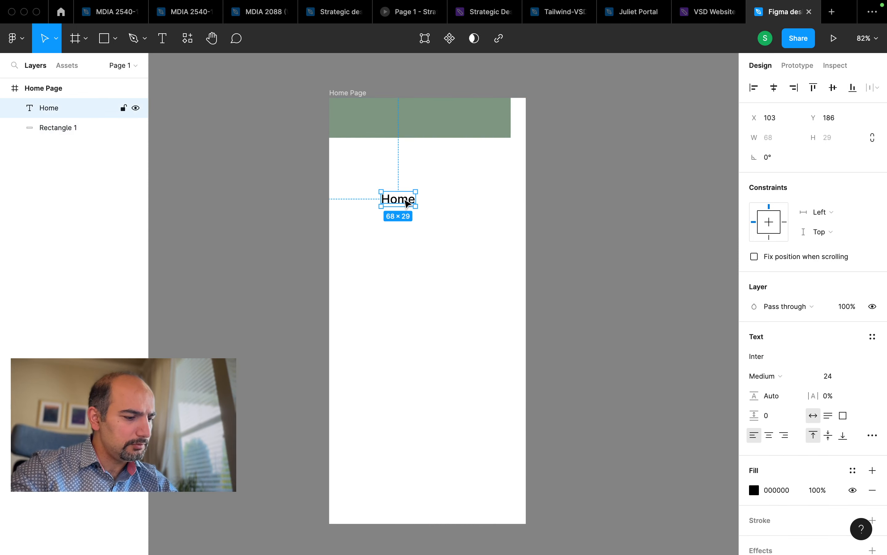
left_click_drag(406, 200, 426, 116)
left_click(575, 218)
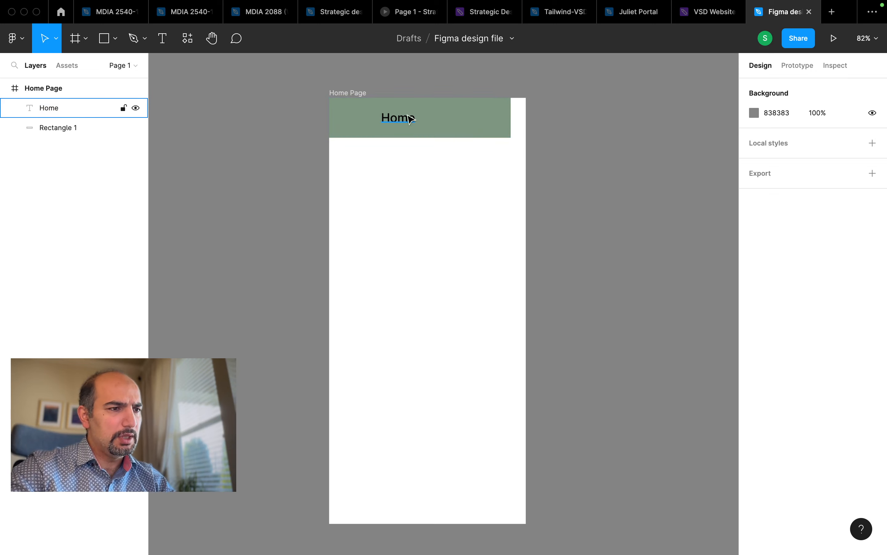
left_click(410, 20)
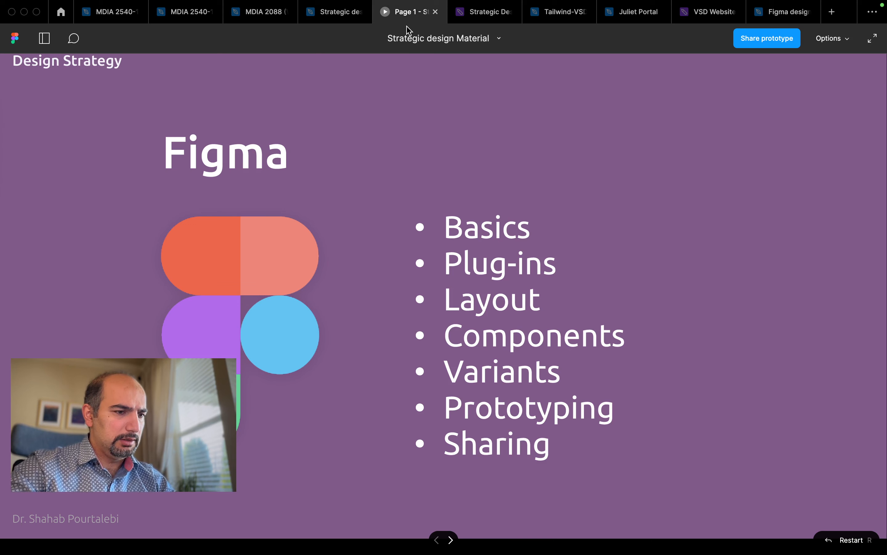
left_click(785, 16)
- Widen the green rectangle to the full 390 frame width and centre the Home text on it at X 161, Y 25
left_click(473, 129)
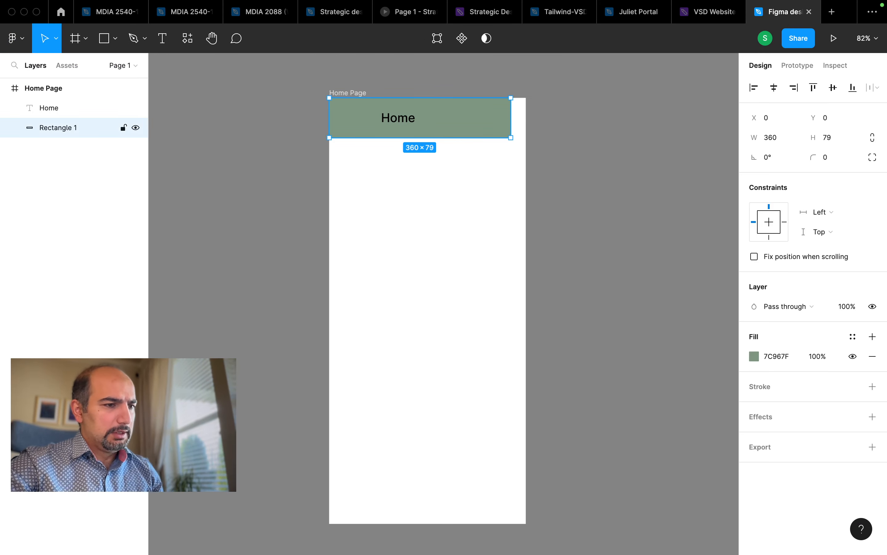
left_click_drag(510, 125, 526, 125)
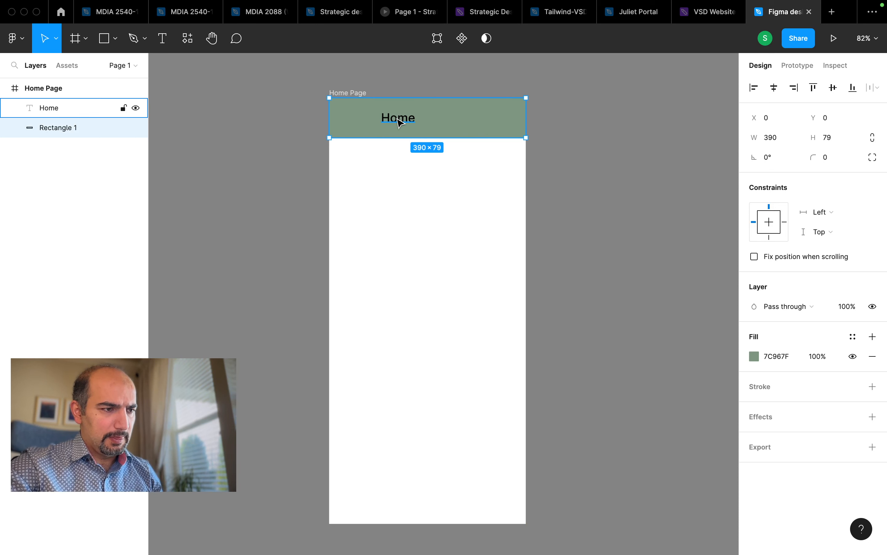
left_click_drag(399, 122, 433, 122)
key("super+z")
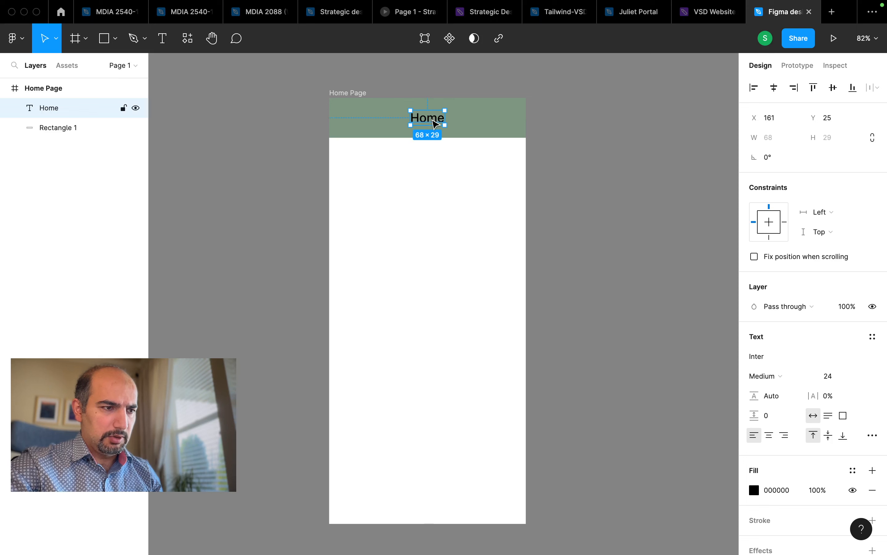
left_click(568, 212)
- Draw a rectangle about 336 × 240 below the green header and move it to about X 27, Y 109
key("r")
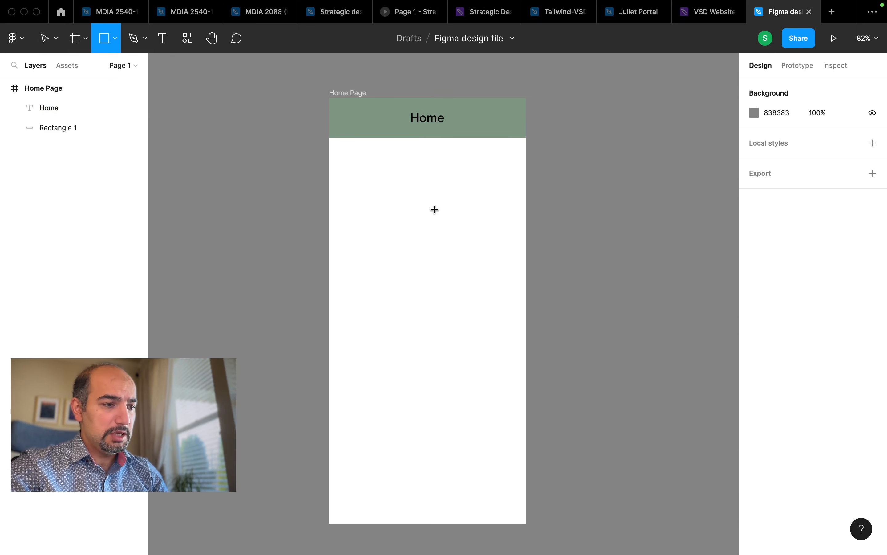
left_click_drag(343, 162, 513, 283)
left_click_drag(441, 251, 437, 240)
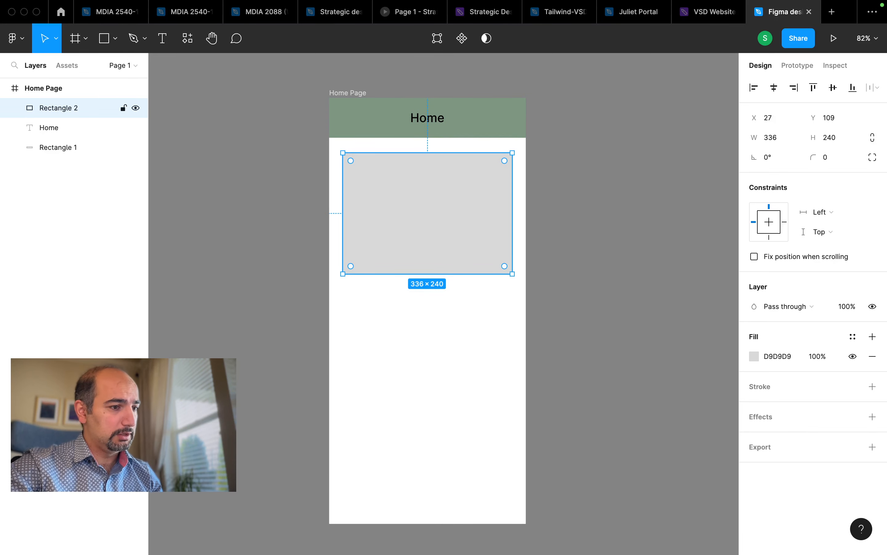
- Round the corners of the grey rectangle with a corner radius of 24
left_click_drag(504, 161, 498, 162)
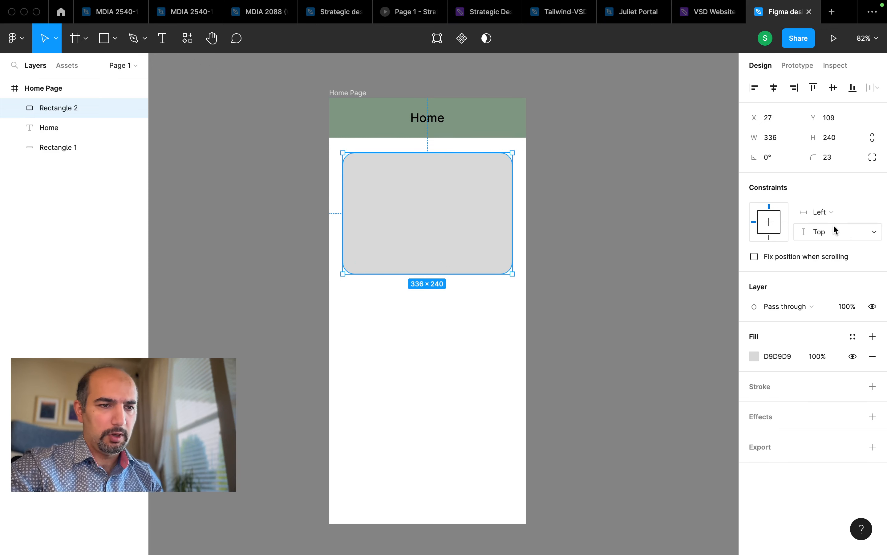
left_click(831, 156)
type("24")
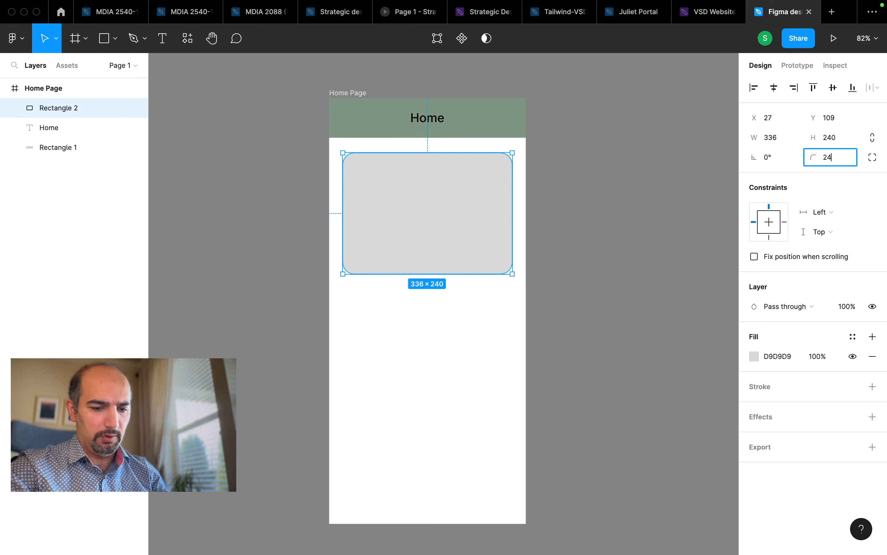
key("Return")
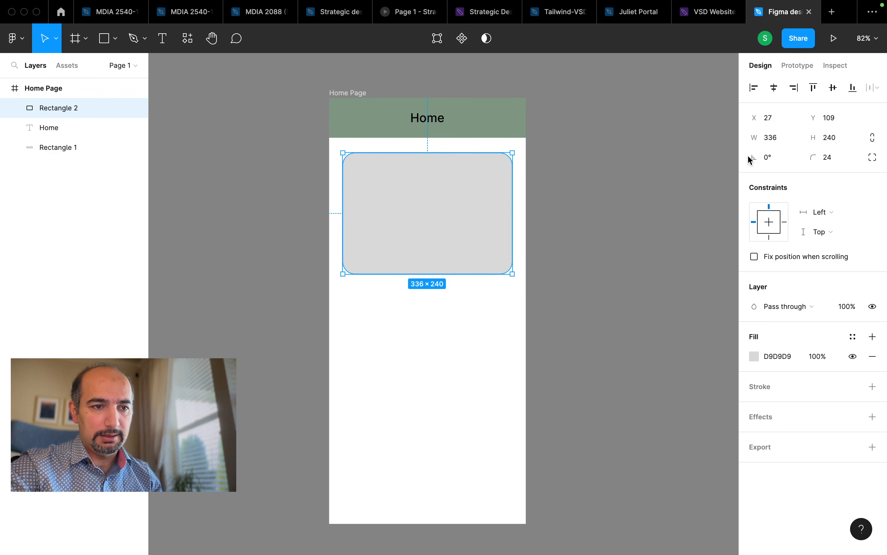
scroll(397, 200, "up", 5)
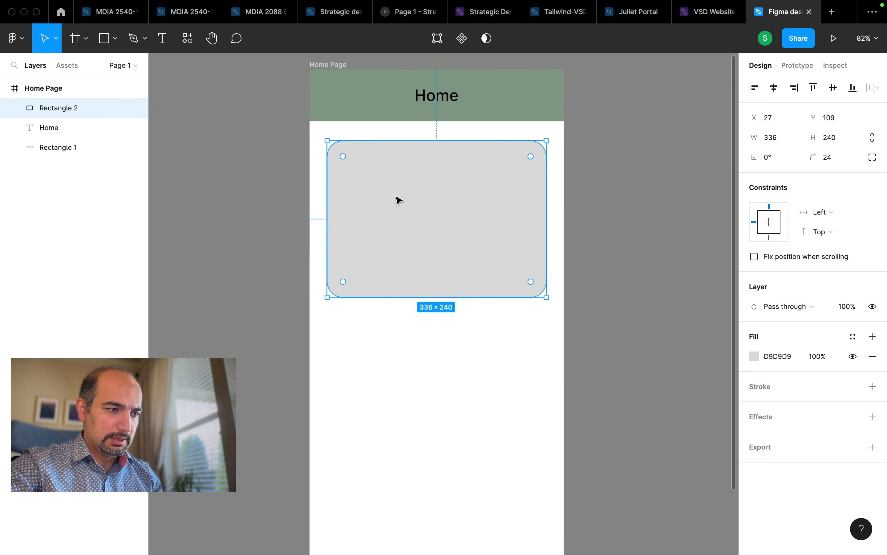
scroll(397, 200, "up", 5)
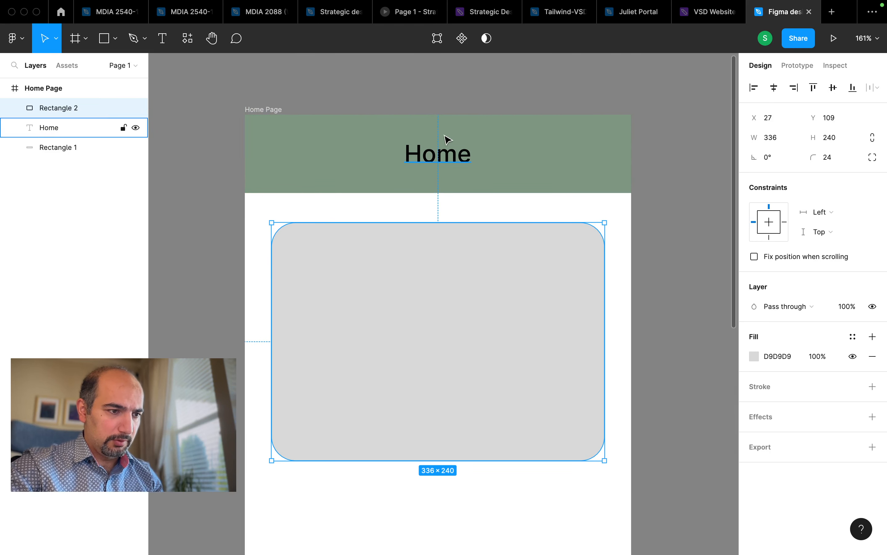
- Set the X position of the rounded grey rectangle to 32
left_click(775, 120)
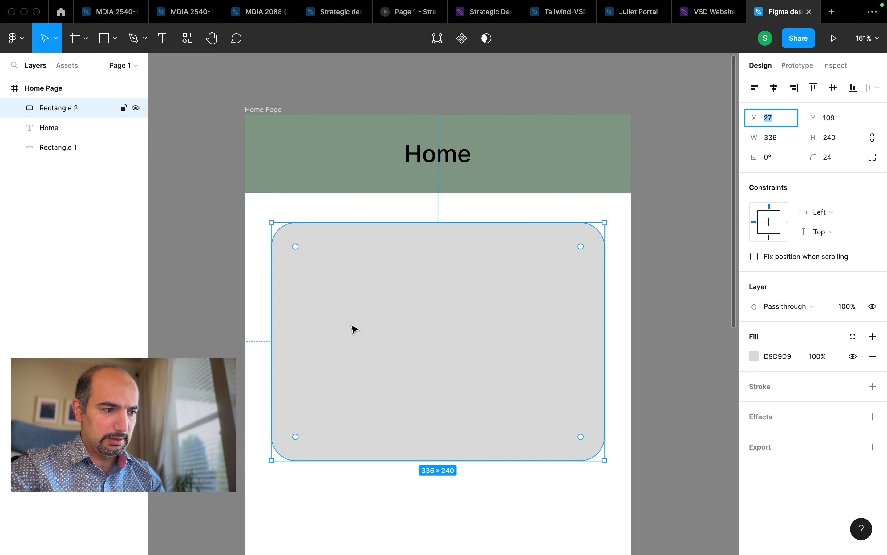
key("alt")
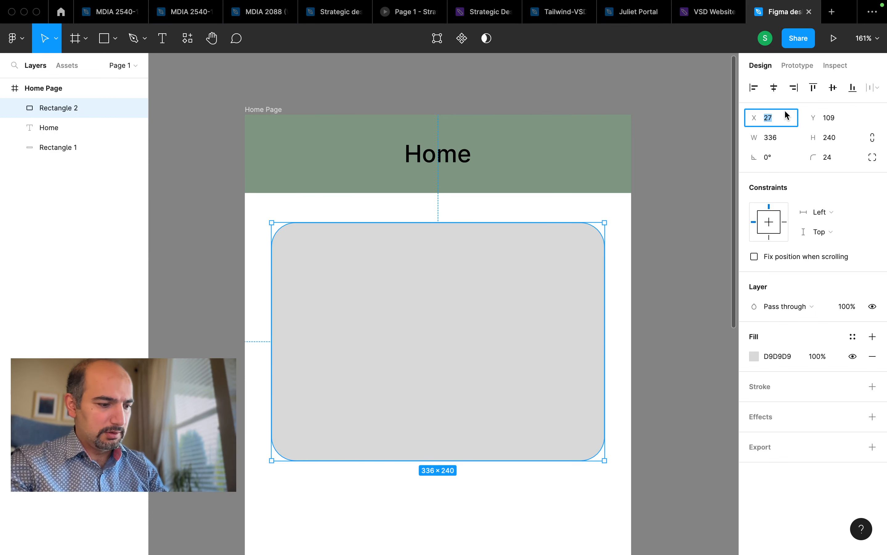
type("32")
key("Return")
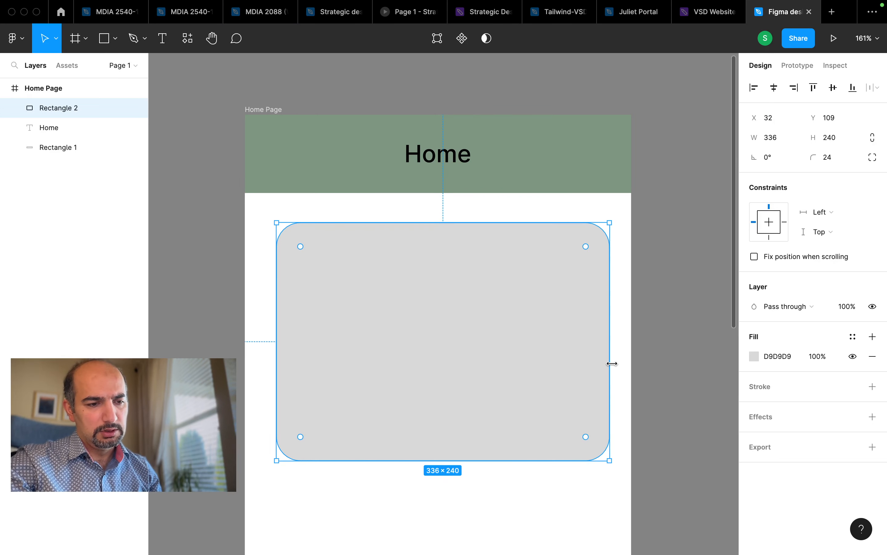
- Reduce the rounded grey rectangle's width to 325 while checking its distances to the frame edges and the green header
left_click_drag(609, 363, 602, 359)
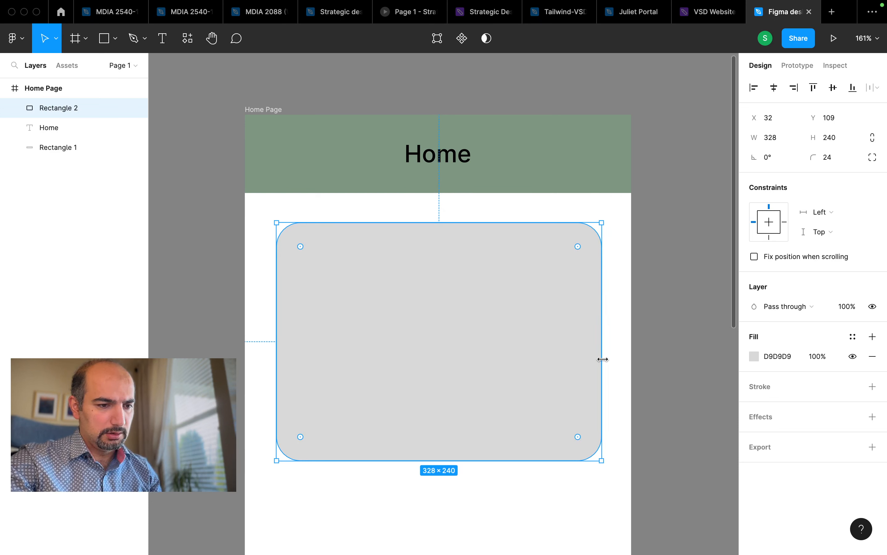
key("alt")
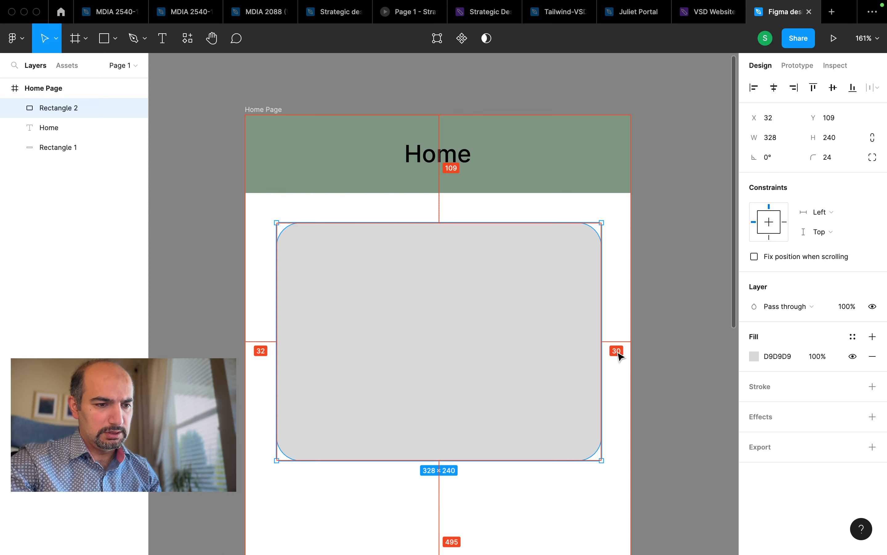
left_click(780, 142)
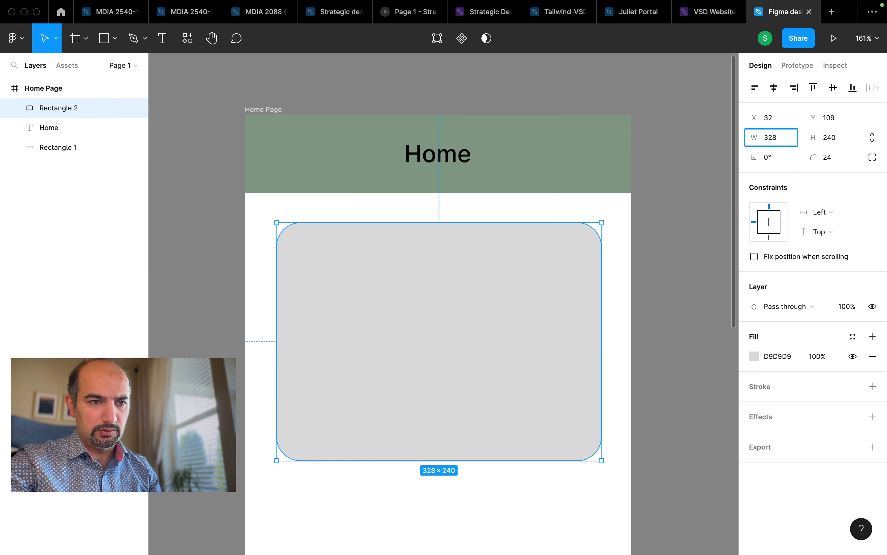
key("Down")
key("Down")
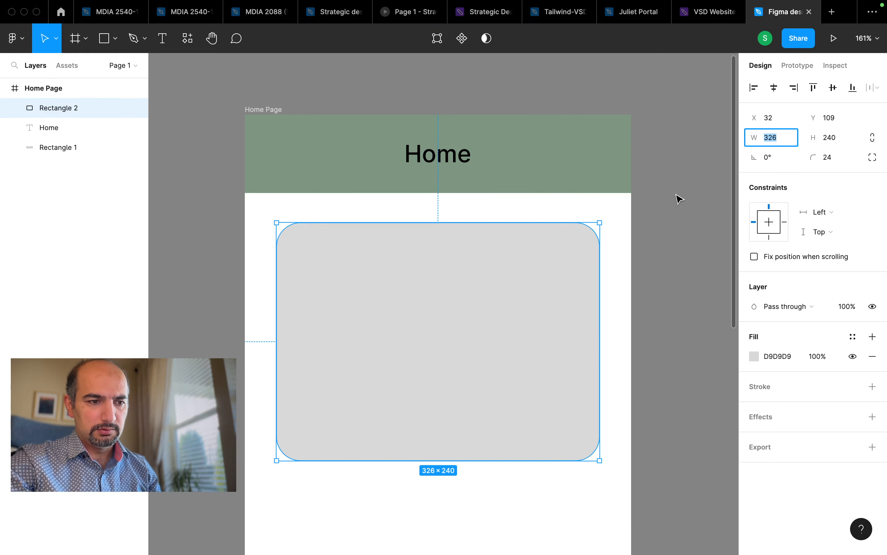
key("alt")
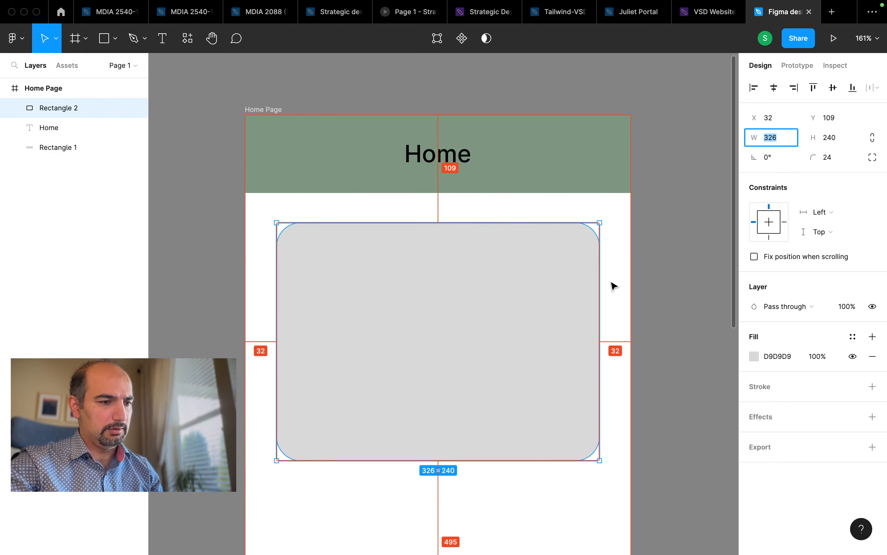
mouse_move(525, 123)
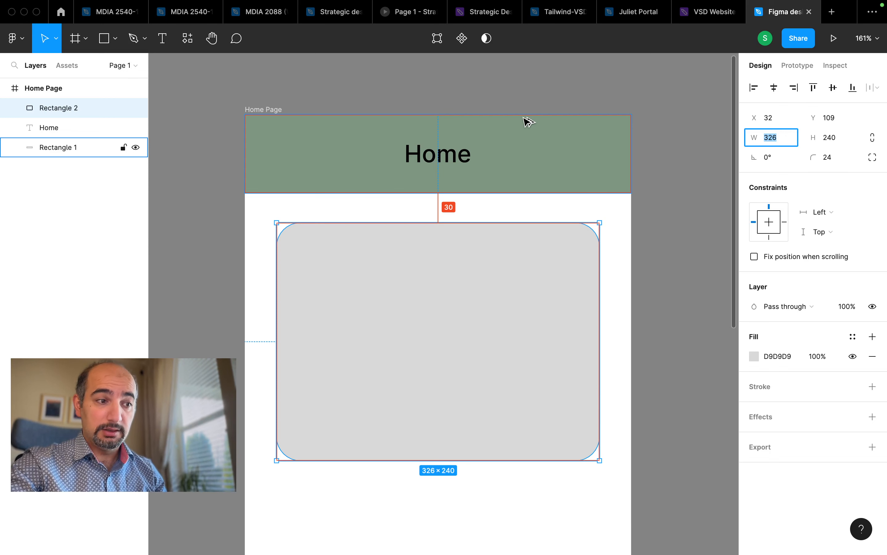
key("Down")
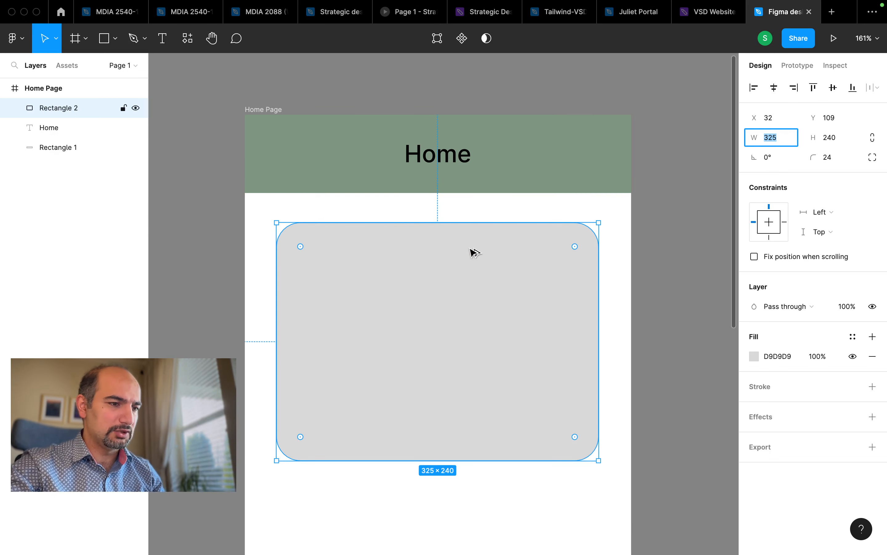
- Select the rounded grey rectangle, search the plugins for Content and run Content Reel
scroll(466, 376, "down", 2)
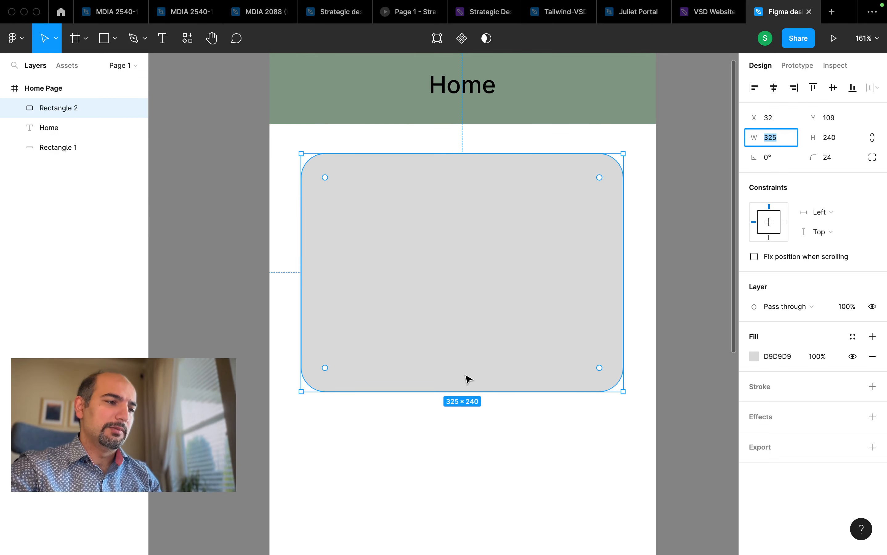
scroll(467, 376, "down", 5, "ctrl")
left_click(278, 307)
scroll(277, 307, "down", 4)
scroll(277, 307, "right", 3)
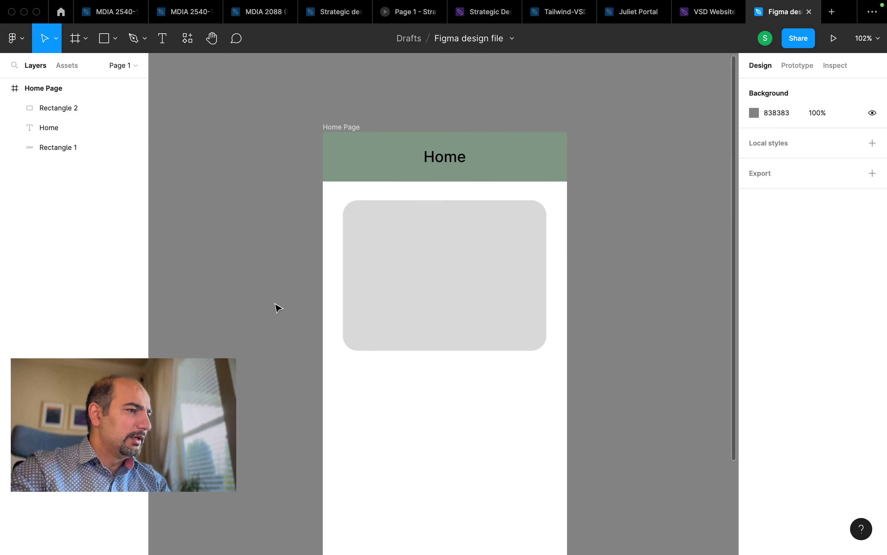
left_click(403, 221)
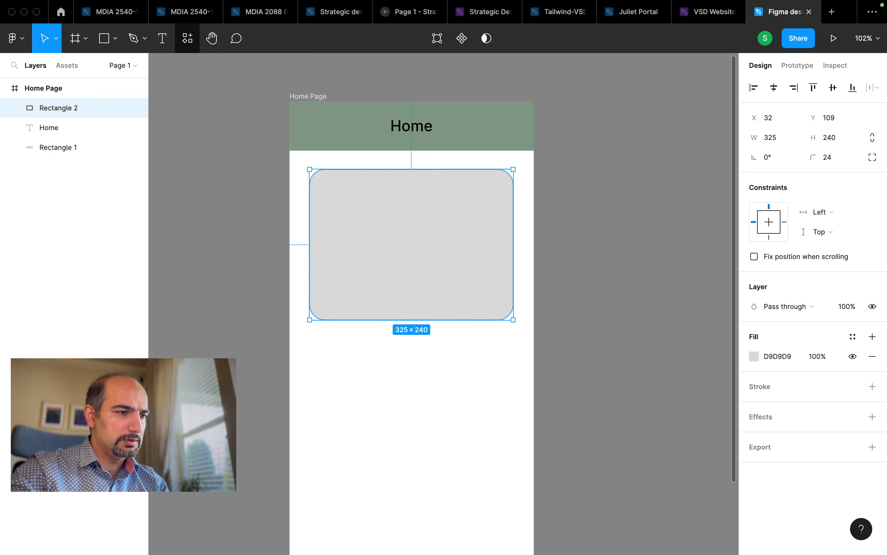
left_click(188, 38)
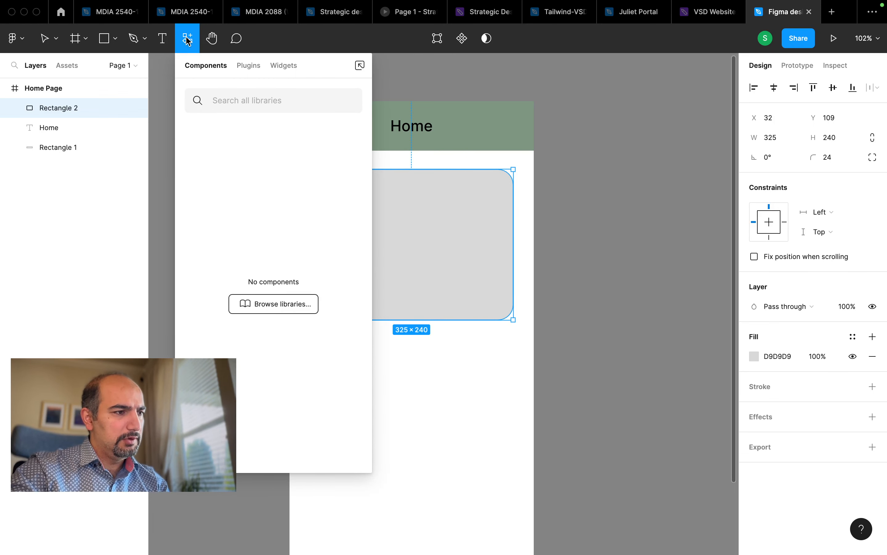
left_click(187, 40)
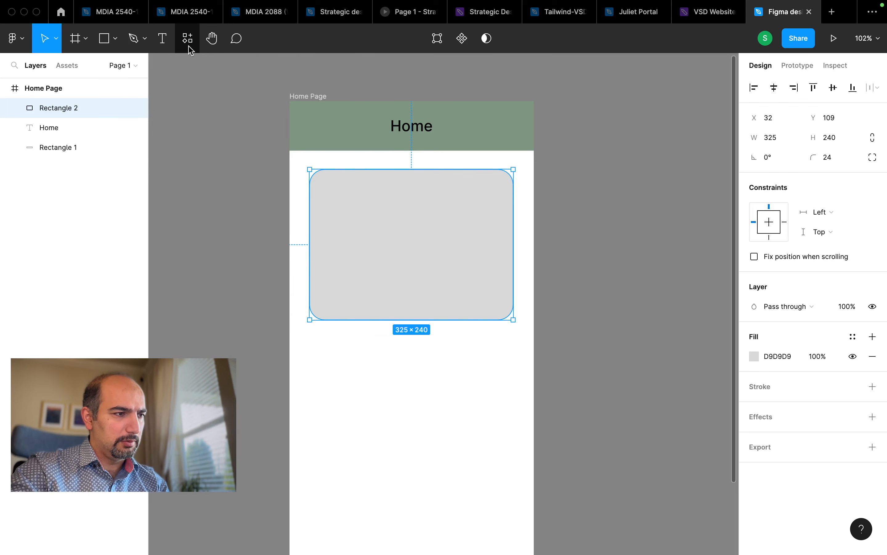
left_click(187, 39)
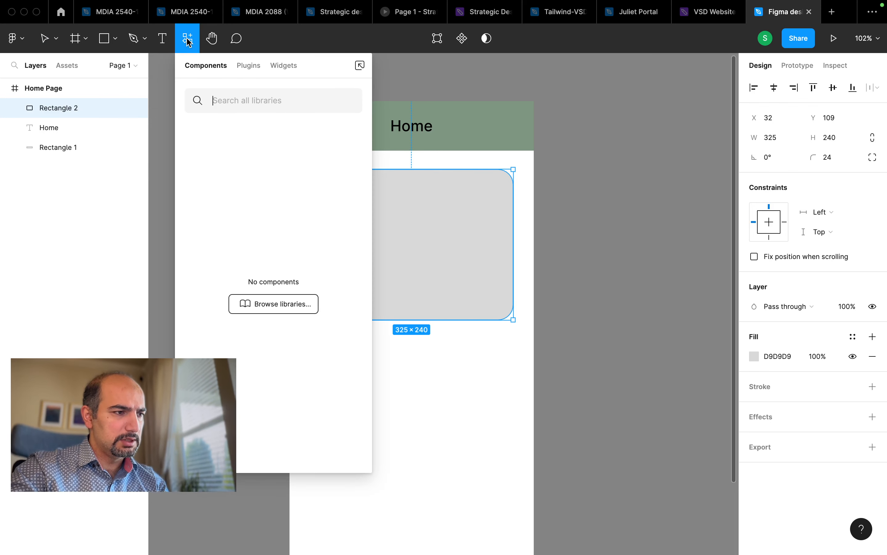
left_click(249, 67)
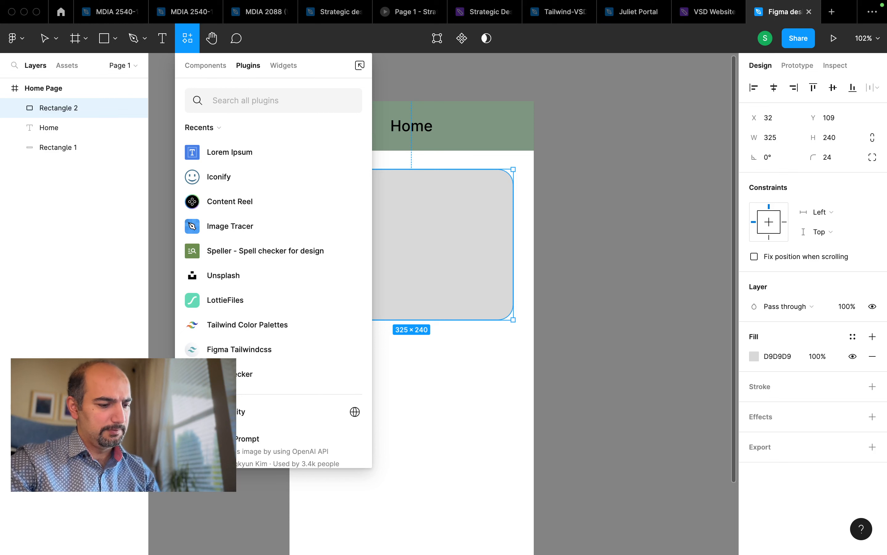
type("Content")
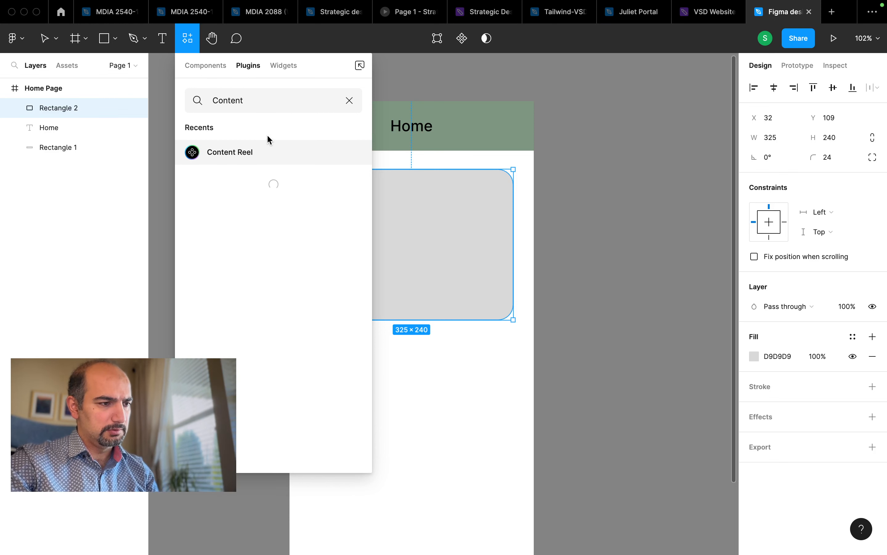
left_click(251, 157)
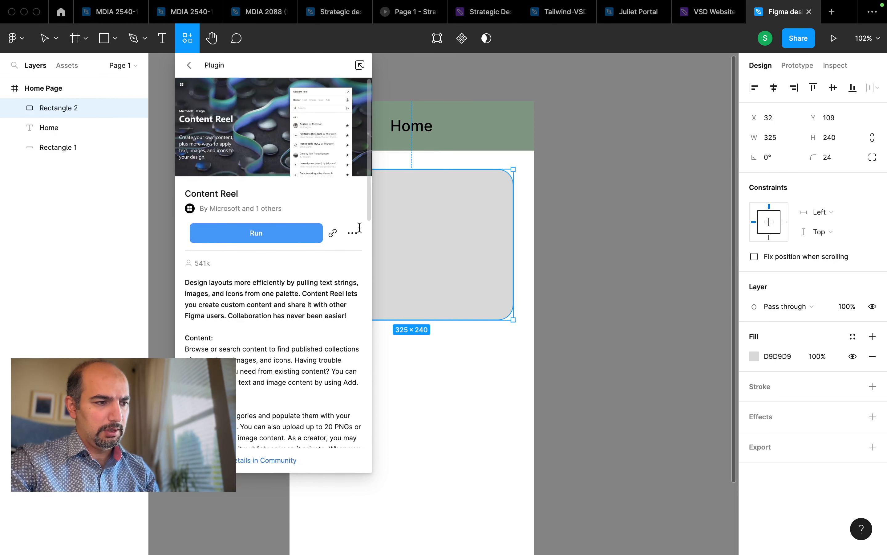
left_click(279, 233)
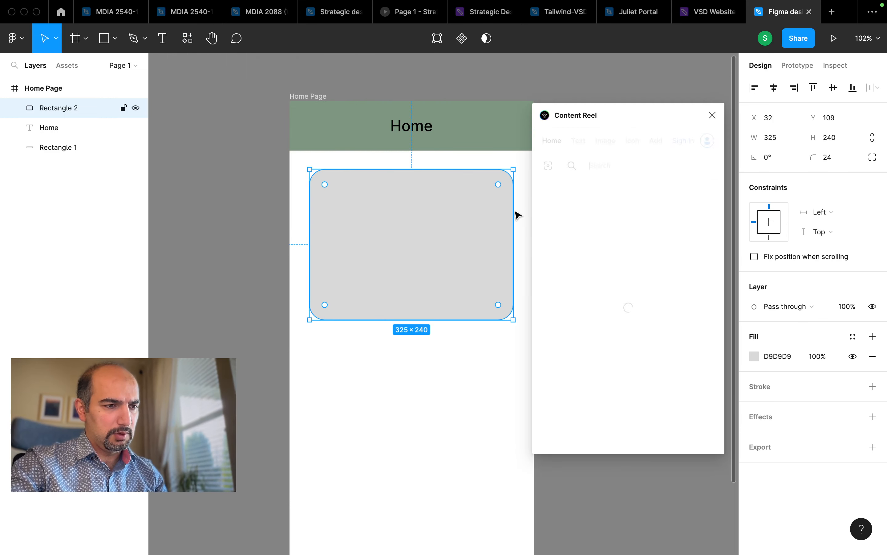
- Fill the rounded rectangle with the portrait of the red-haired woman in orange from Content Reel's Photos collection and close the plugin
left_click(582, 146)
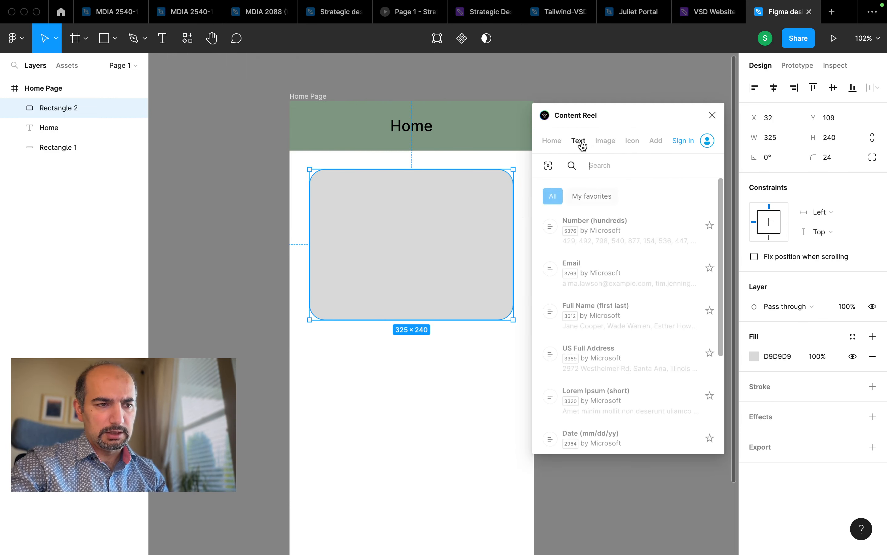
left_click(603, 147)
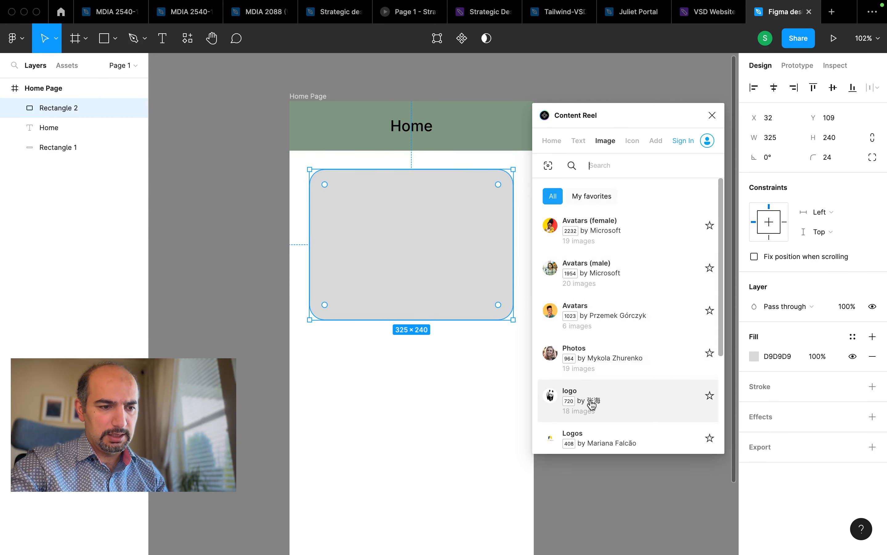
scroll(588, 404, "down", 3)
left_click(608, 301)
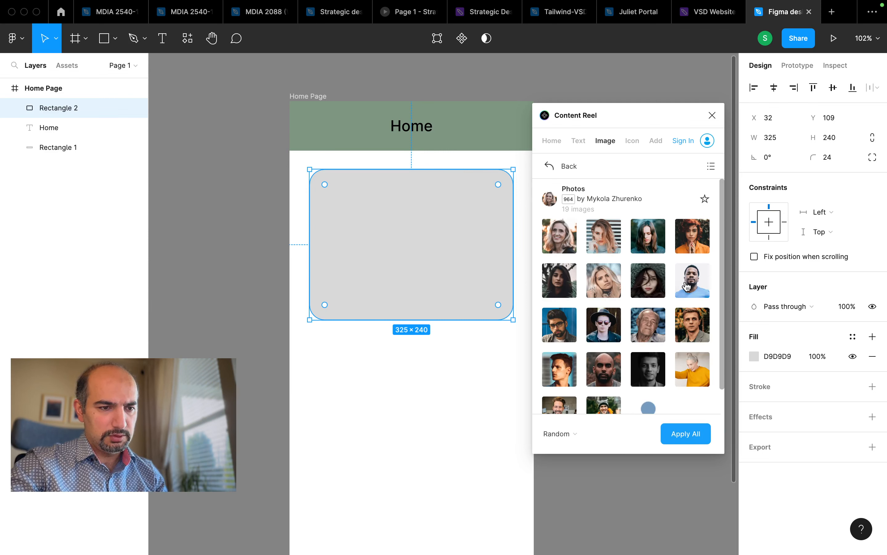
left_click(688, 246)
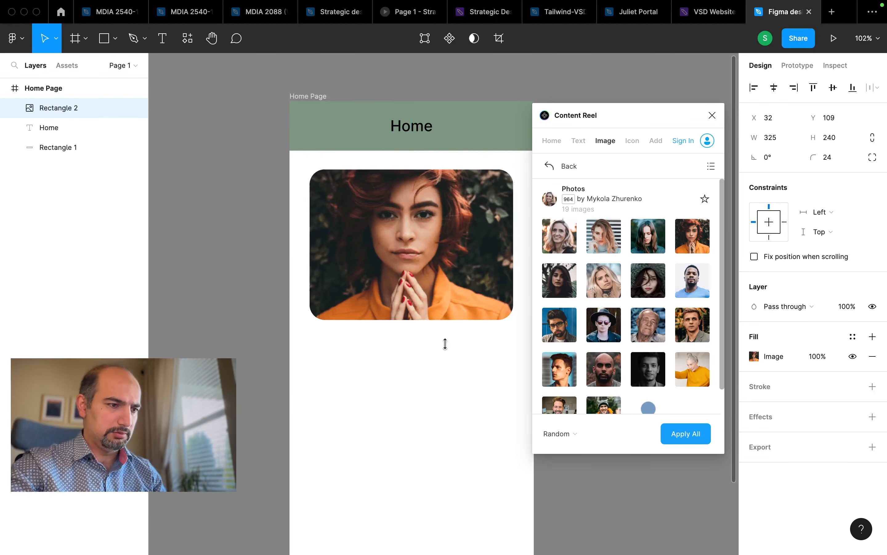
left_click(239, 401)
scroll(238, 401, "down", 2)
scroll(238, 401, "right", 2)
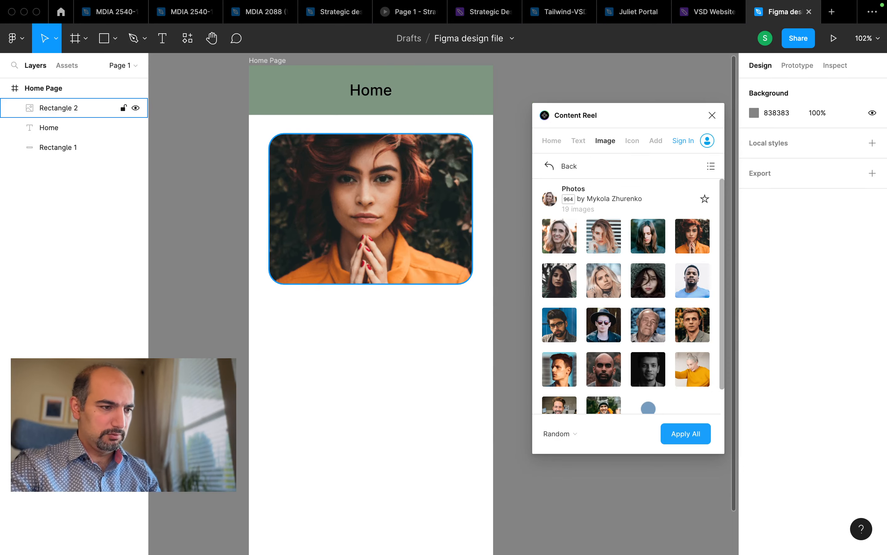
left_click(376, 220)
left_click(712, 116)
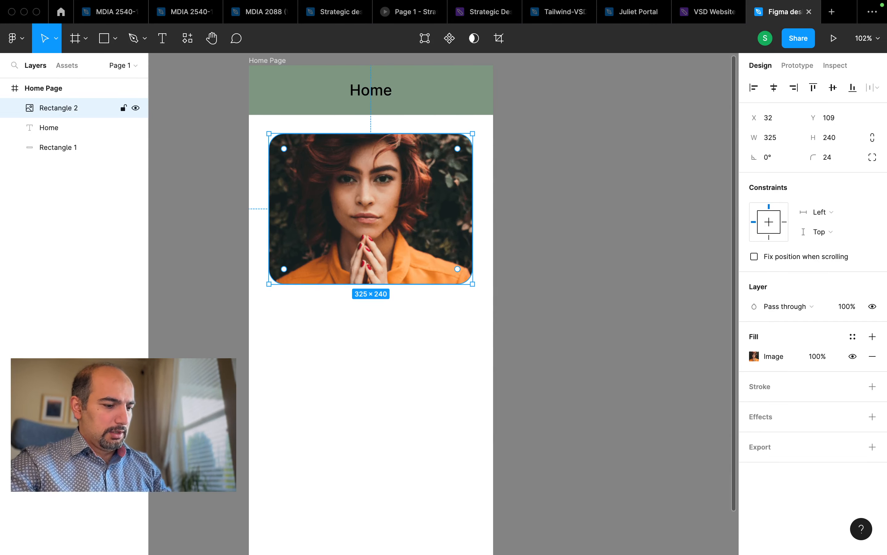
- Draw a rectangle about 261 × 192 below the portrait at about X 54, Y 422 and run the Unsplash plugin for it
key("r")
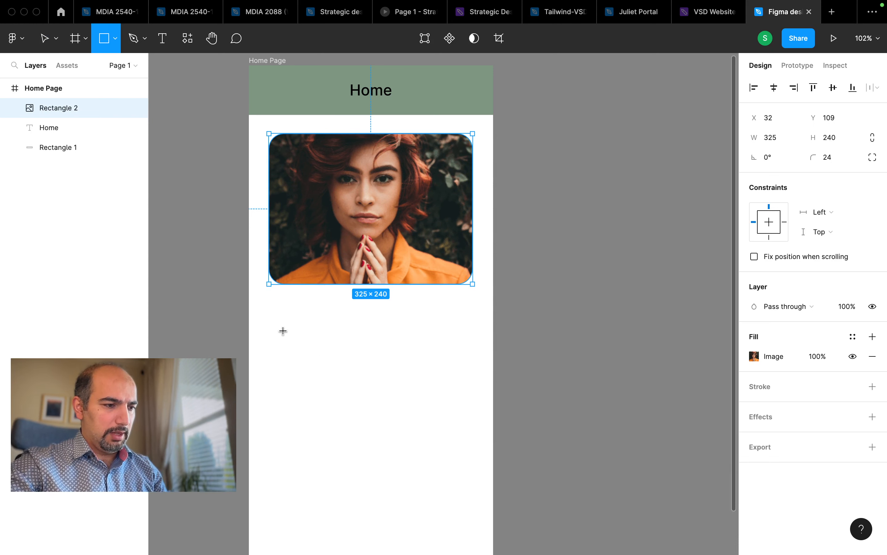
left_click_drag(282, 329, 447, 451)
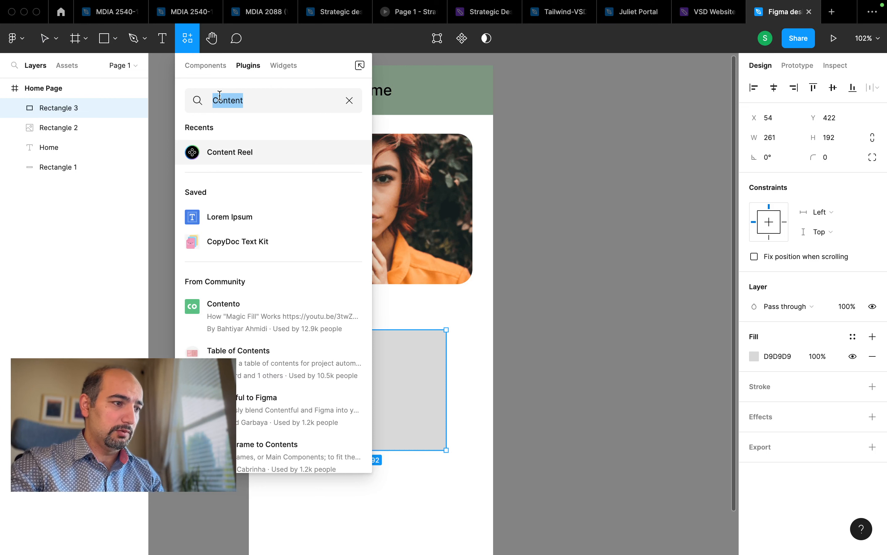
type("unspla")
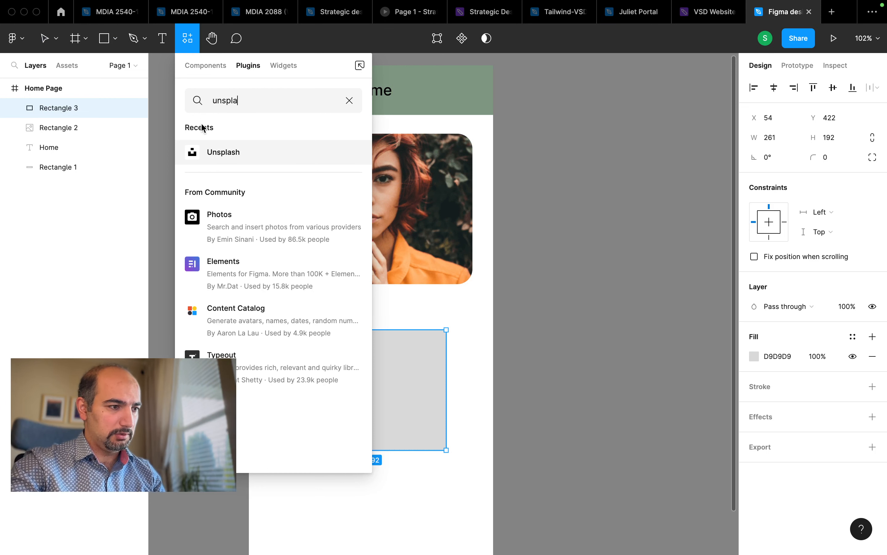
left_click(227, 150)
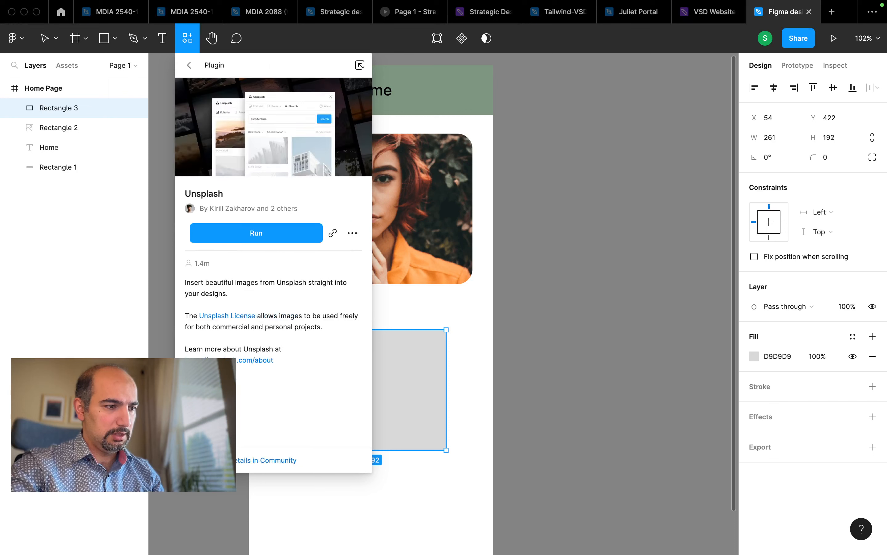
left_click(270, 239)
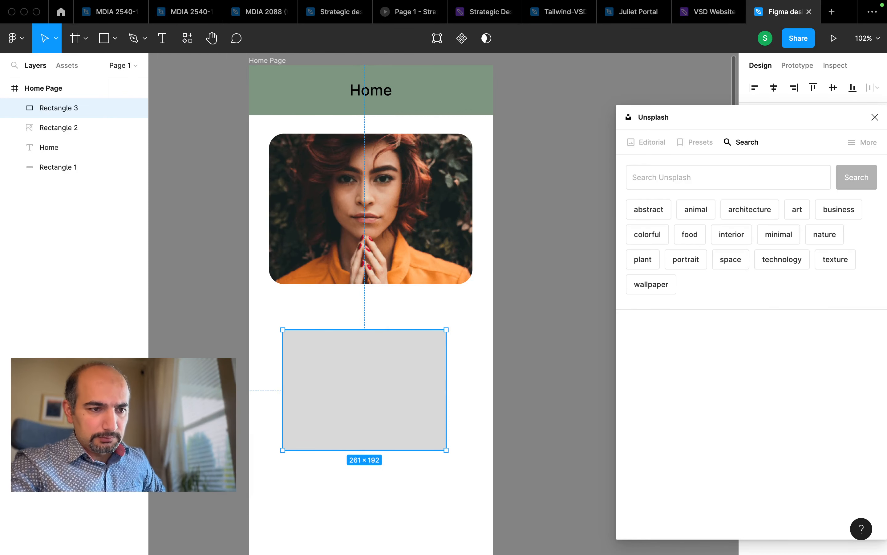
- Fill the rectangle below the portrait with the painted-face picture from Unsplash's art category and close the plugin
left_click(676, 181)
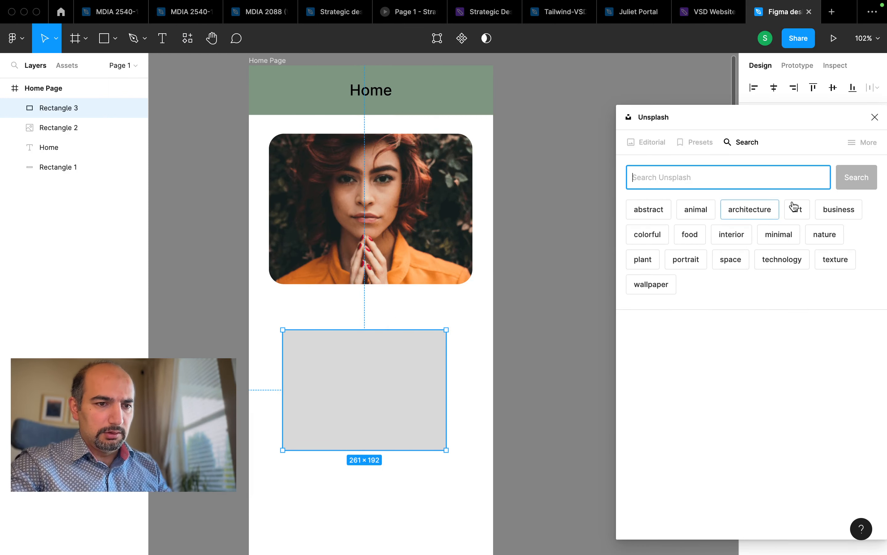
left_click(799, 209)
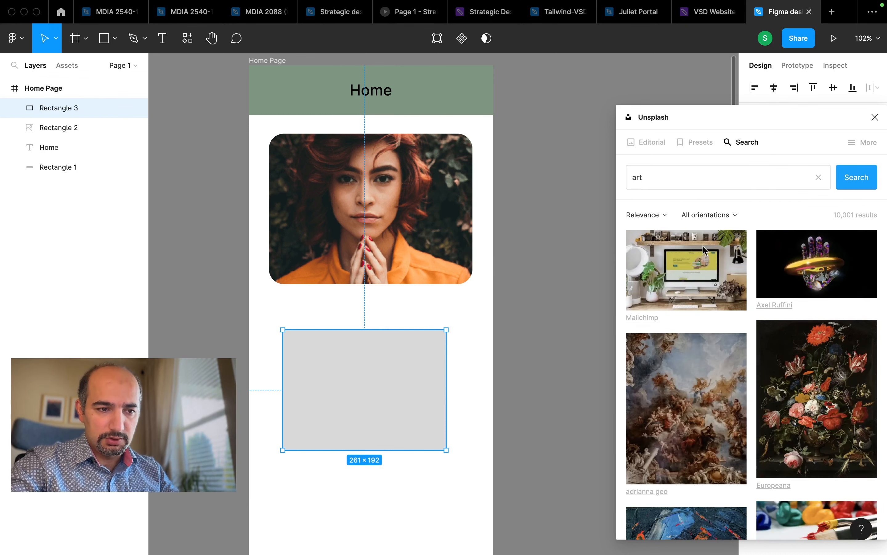
scroll(717, 313, "down", 3)
scroll(722, 372, "down", 5)
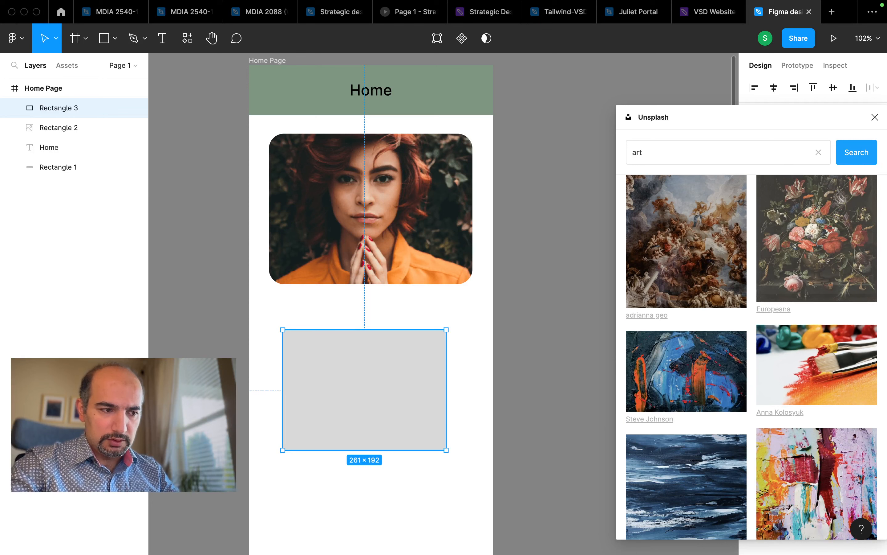
scroll(839, 250, "down", 10)
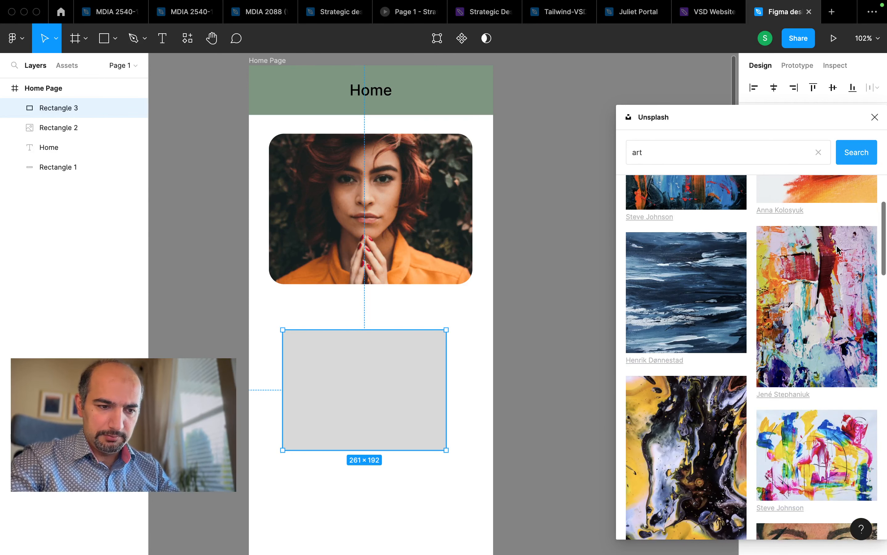
scroll(839, 251, "down", 2)
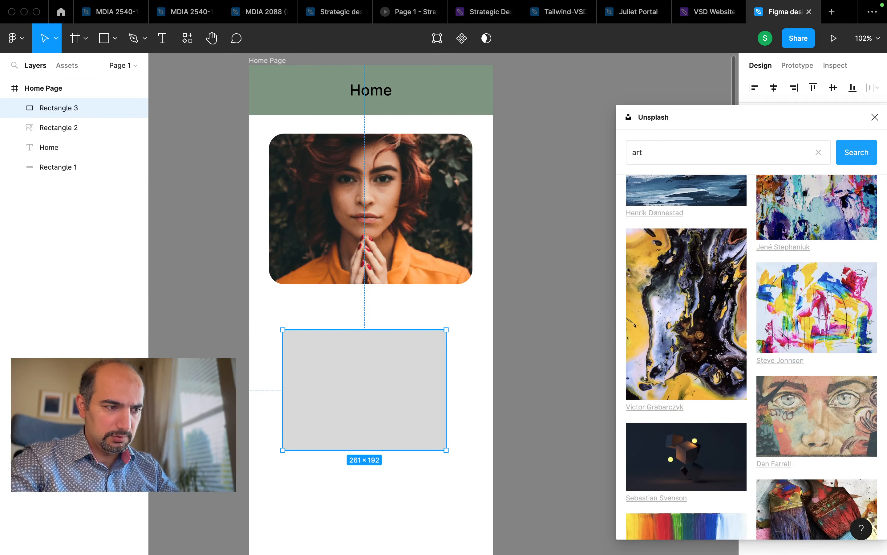
left_click(802, 420)
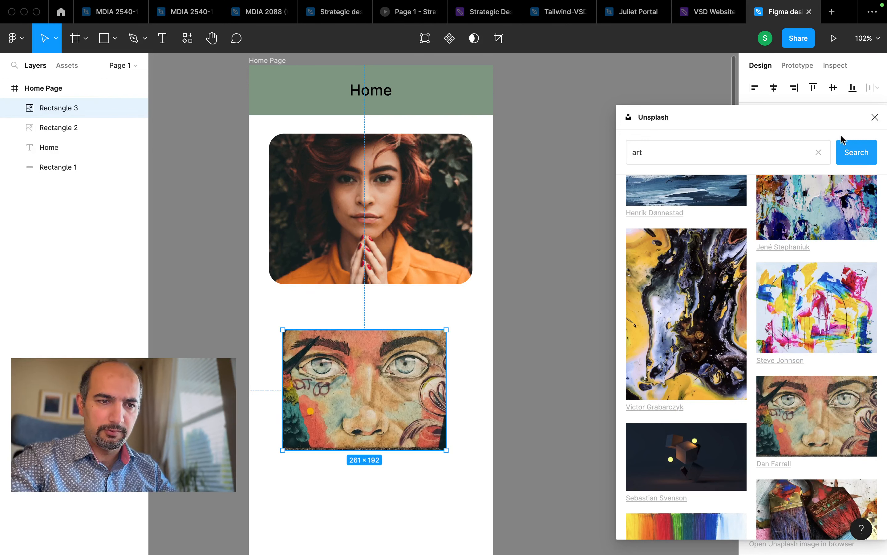
left_click(875, 117)
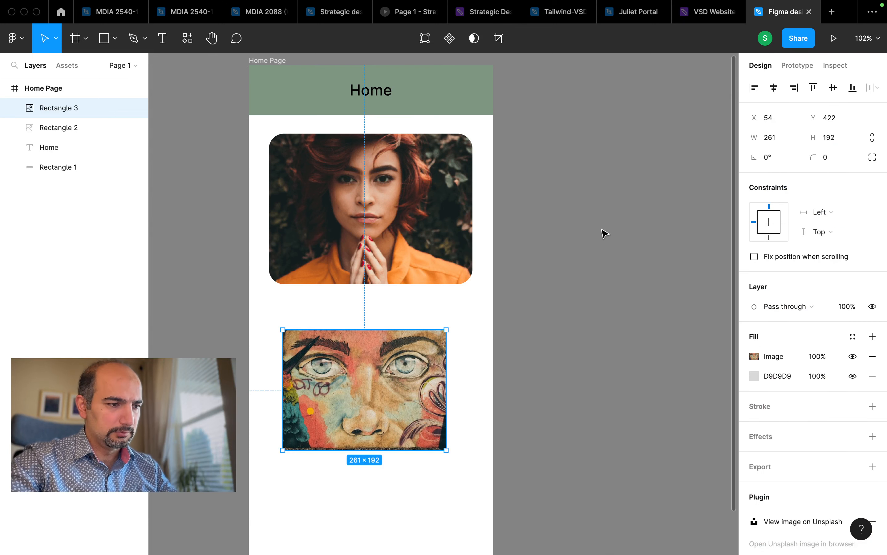
- Move the painted-face image further down the frame, leaving a wide gap below the portrait
left_click(549, 366)
left_click(393, 354)
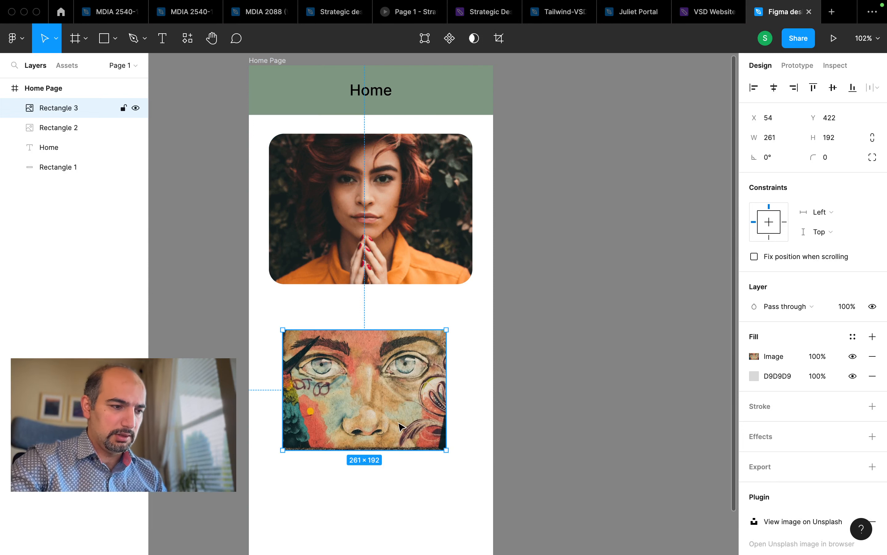
left_click_drag(405, 426, 403, 507)
scroll(401, 505, "down", 4)
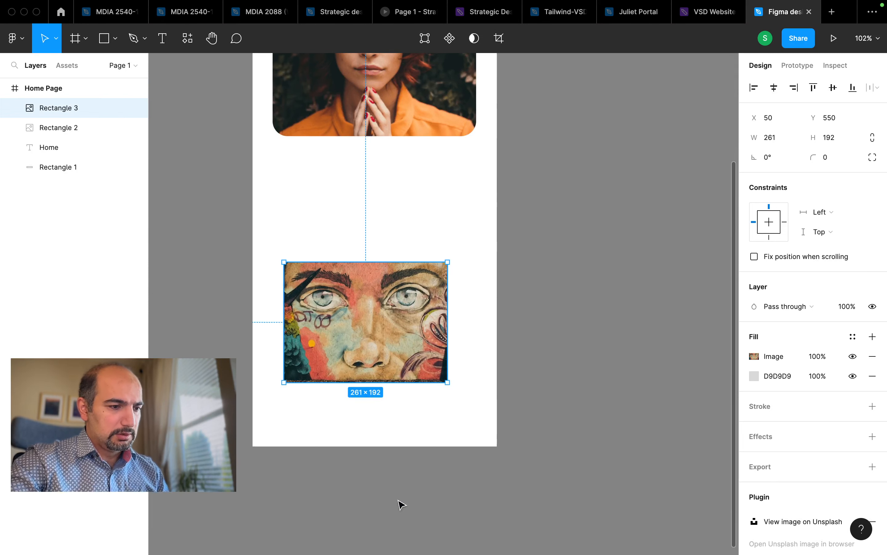
scroll(401, 505, "up", 4)
mouse_move(348, 428)
left_mouse_down()
mouse_move(355, 429)
mouse_move(335, 430)
mouse_move(336, 416)
left_mouse_up()
- Turn the portrait into a circle by increasing its corner radius to 120 and setting its width to 240
left_click(349, 227)
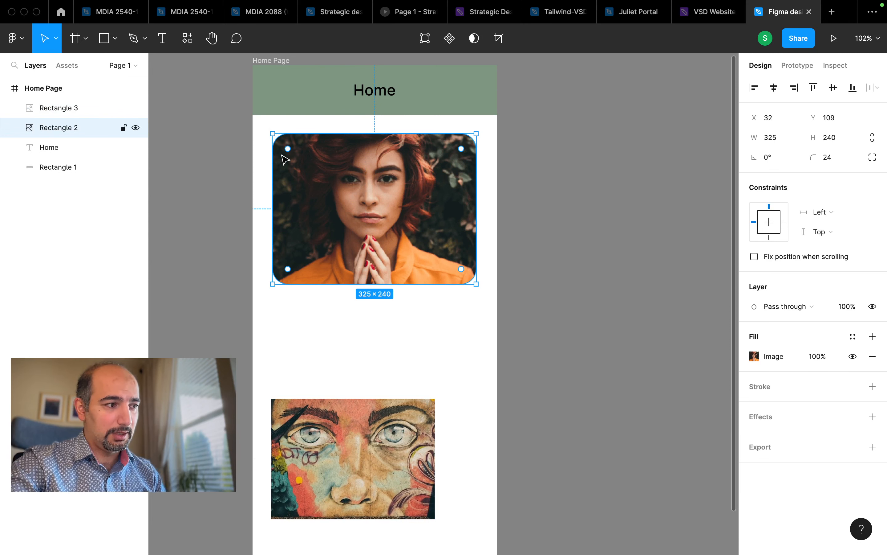
mouse_move(462, 272)
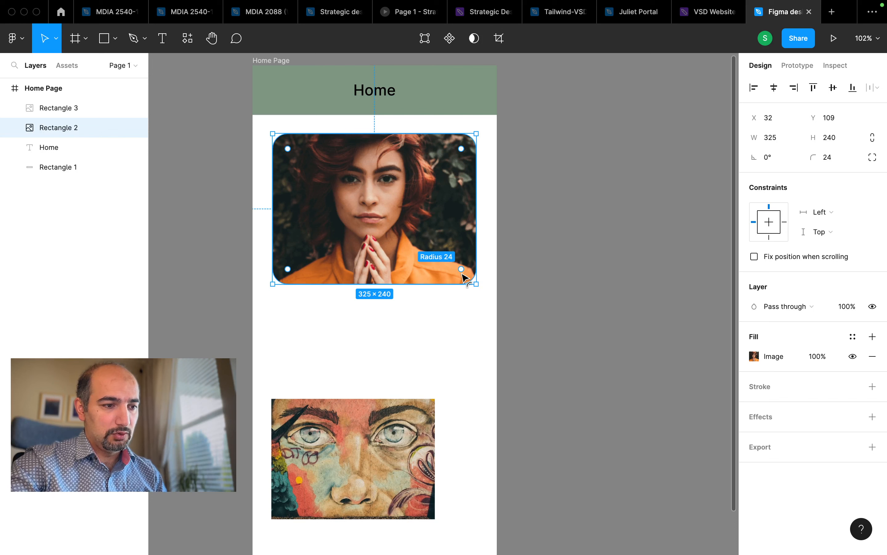
left_click_drag(463, 273, 411, 145)
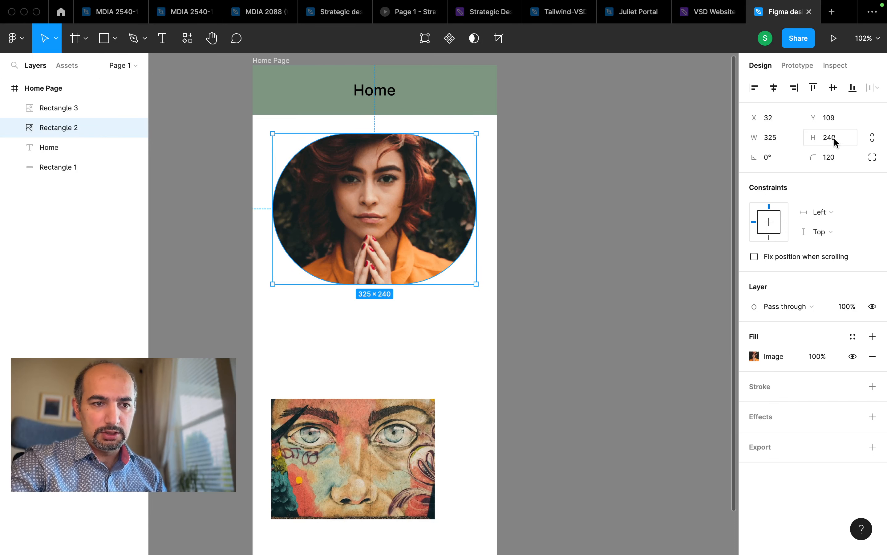
left_click(775, 139)
type("240")
key("Return")
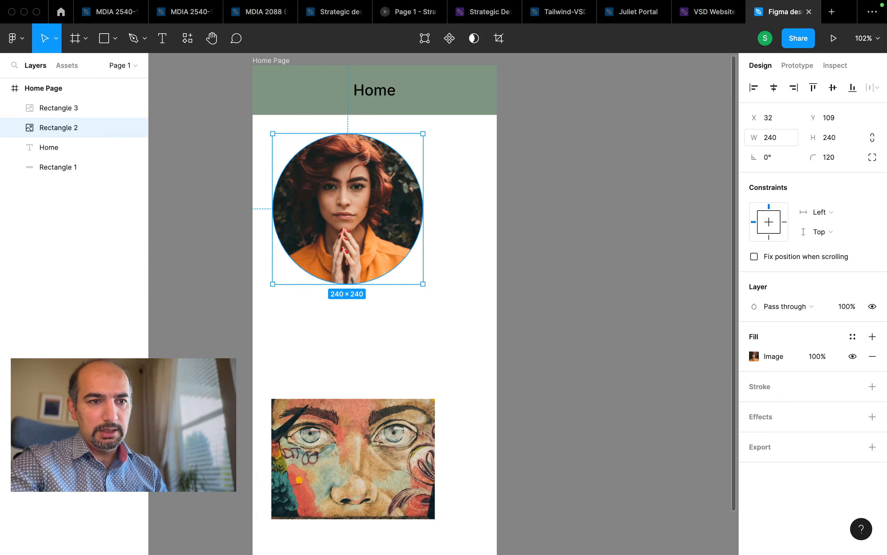
- Lock the circular portrait's proportions and scale it down to 100 × 100, placed at about X 18, Y 101
left_click(872, 138)
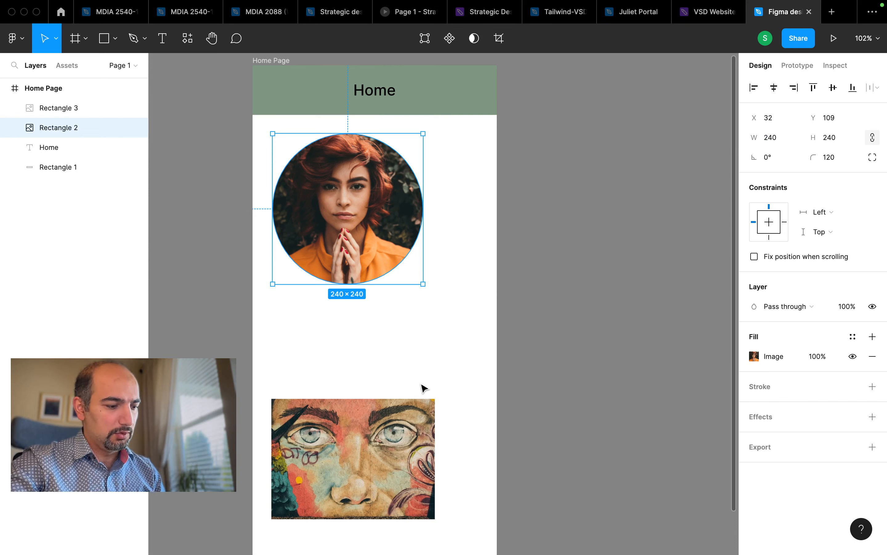
left_click_drag(425, 283, 320, 166)
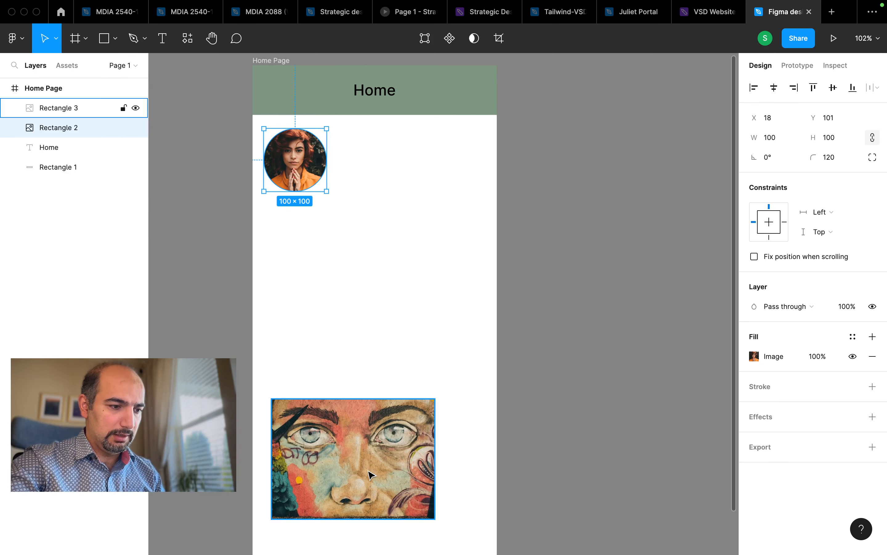
- Move the painted-face image up to about X 18, Y 295, aligned with the portrait, and set its corner radius to 10
left_click_drag(371, 475, 365, 326)
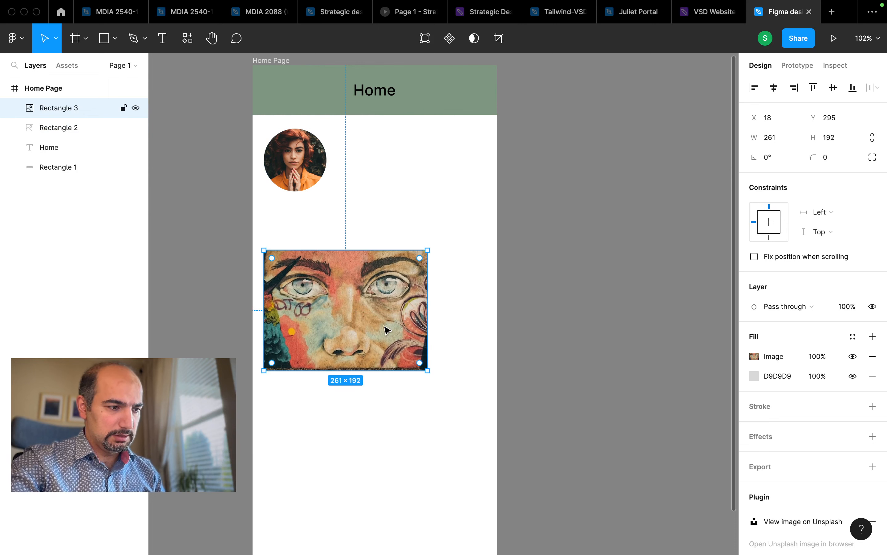
left_click(834, 160)
type("10")
key("Return")
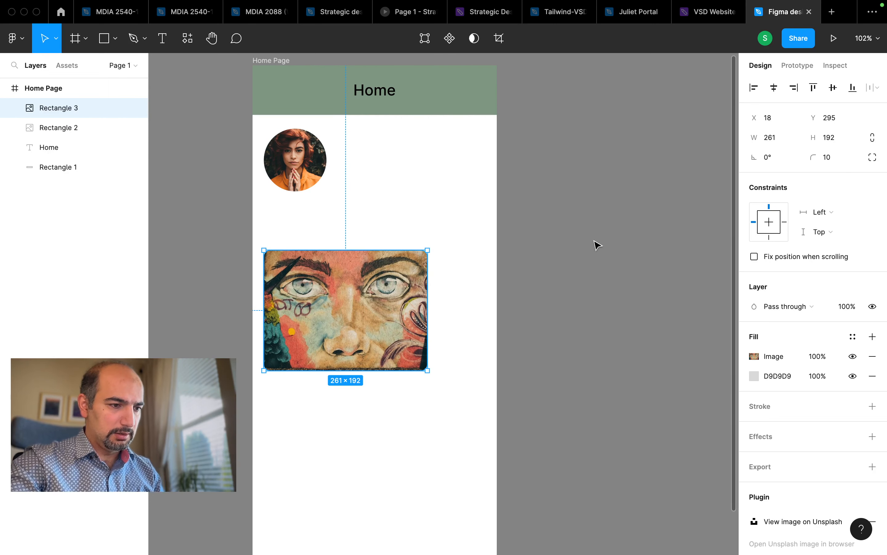
- Duplicate the painted-face image twice along the same row, with the first copy at about X 161, Y 295
left_click_drag(363, 311, 453, 317)
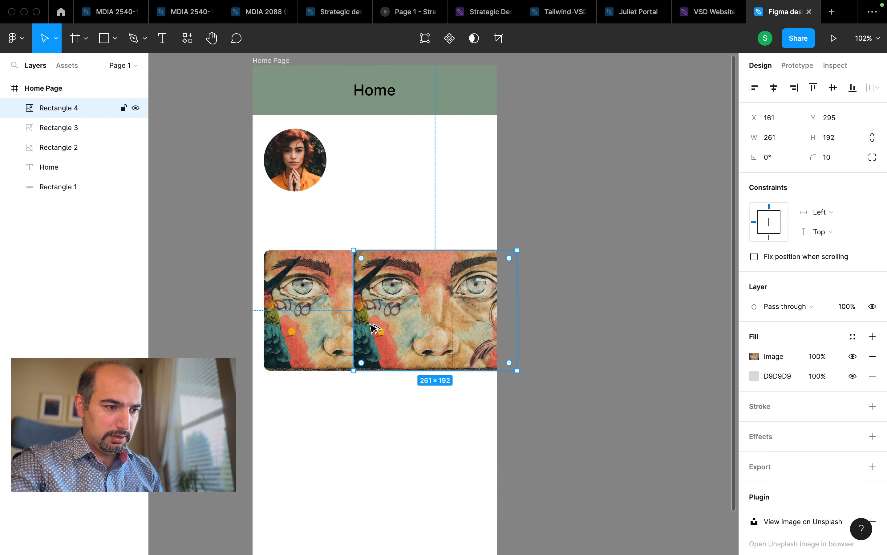
left_click_drag(375, 324, 460, 323)
- Tidy up the three painted-face images and set the horizontal spacing between them to 24
left_click(395, 320, "shift")
left_click(330, 322, "shift")
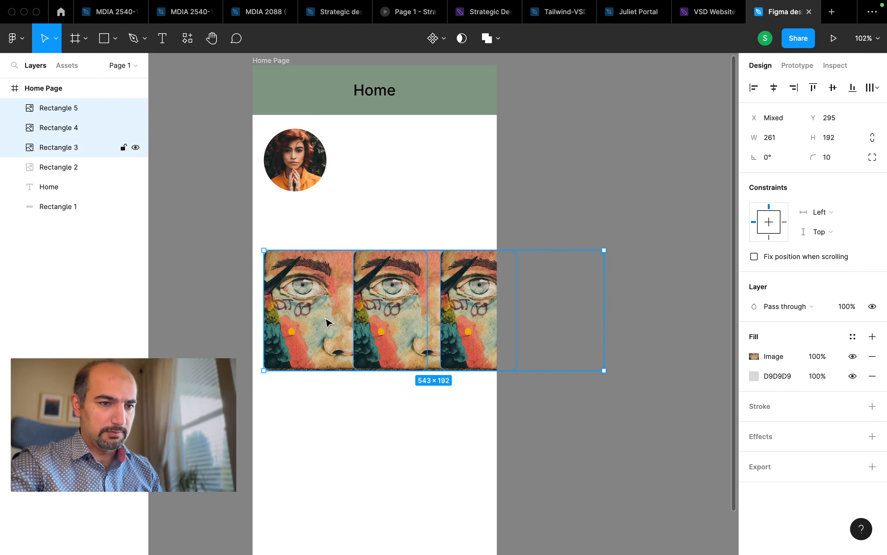
left_click(870, 90)
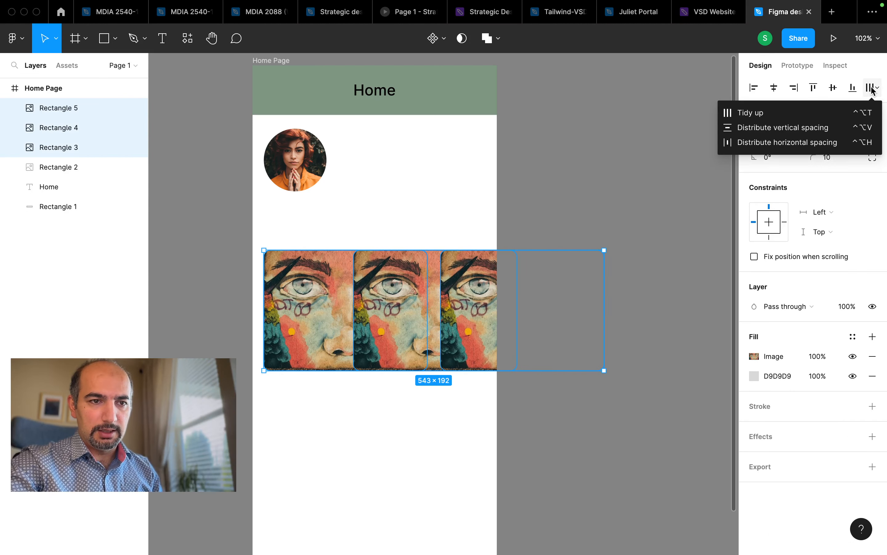
left_click(776, 117)
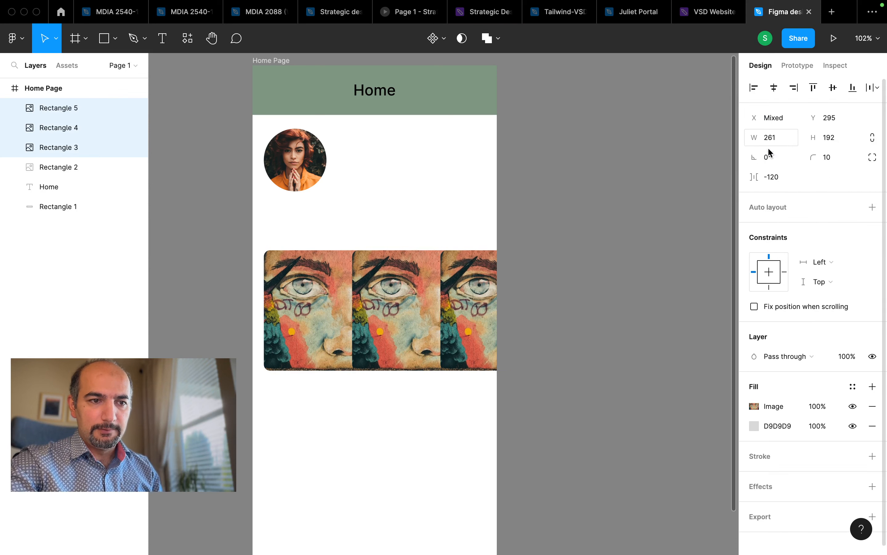
left_click(770, 179)
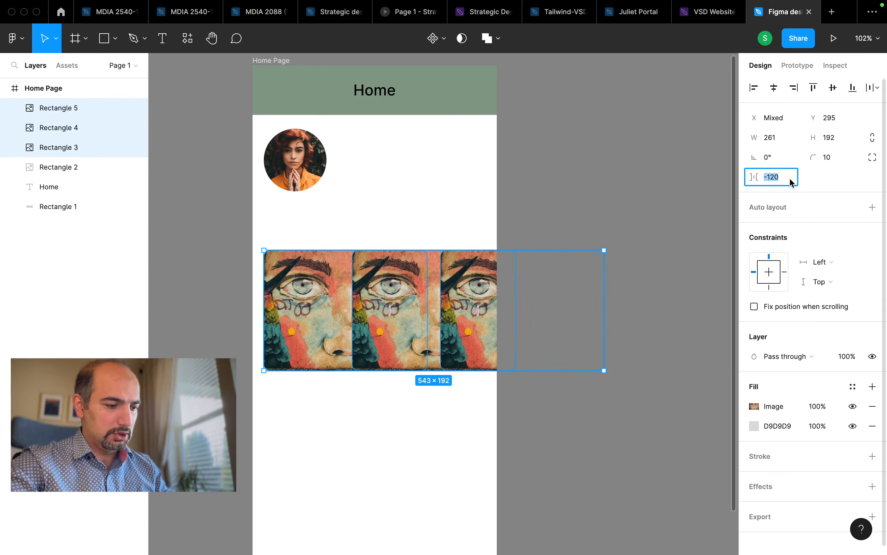
type("24")
key("Return")
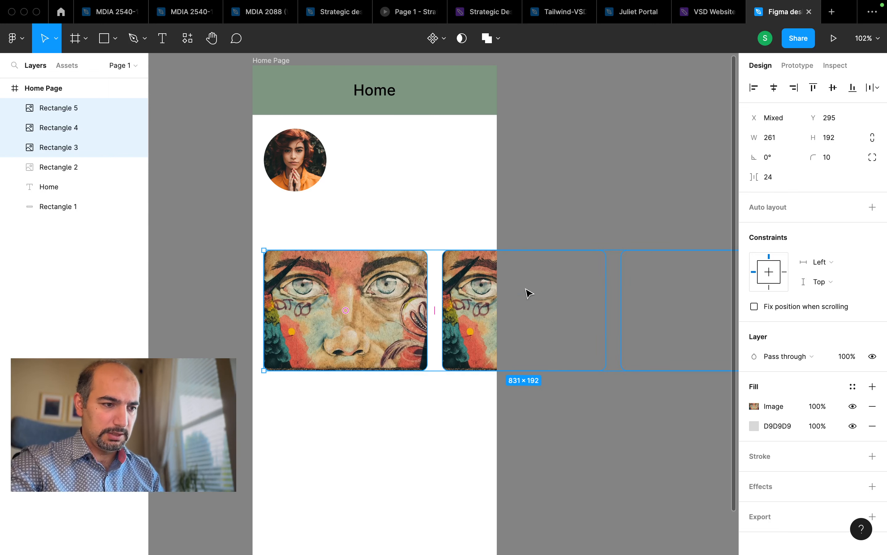
- Wrap the three painted-face images in a frame and rename it Art works
key("shift+2")
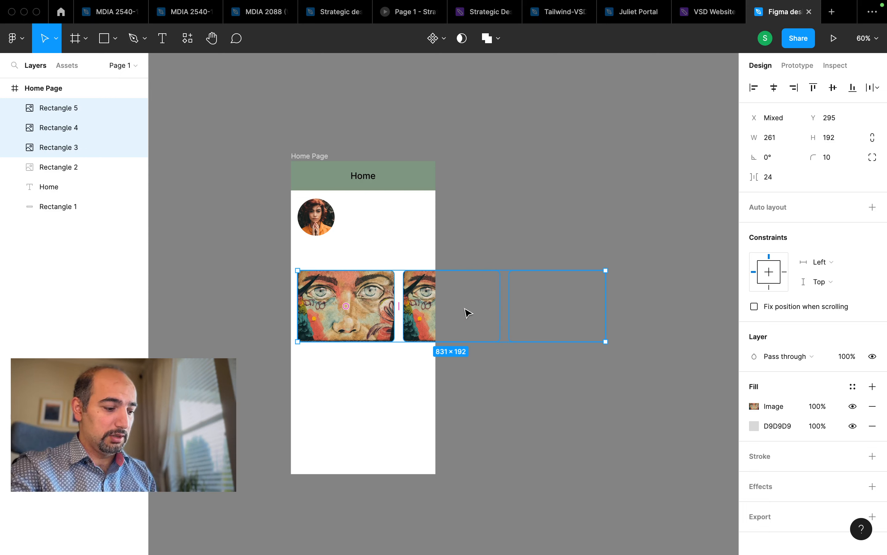
key("super+alt+g")
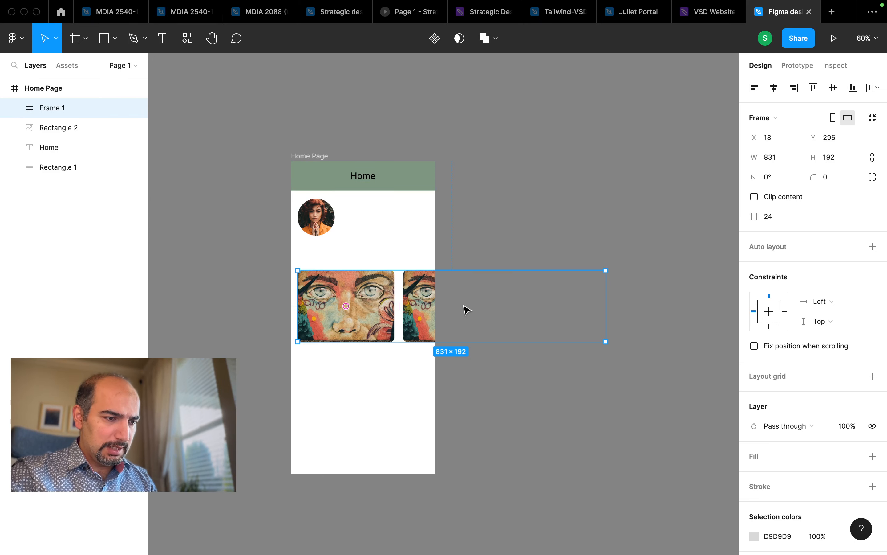
double_click(55, 117)
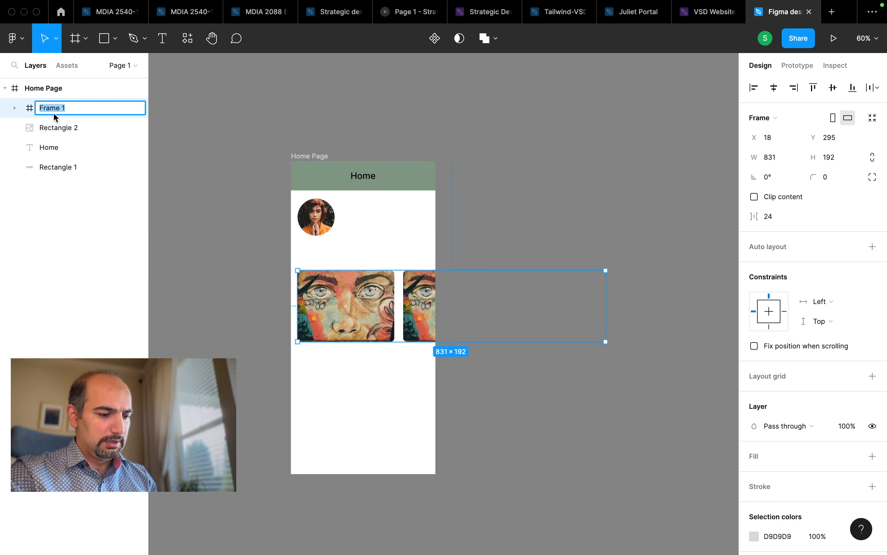
type("Art works")
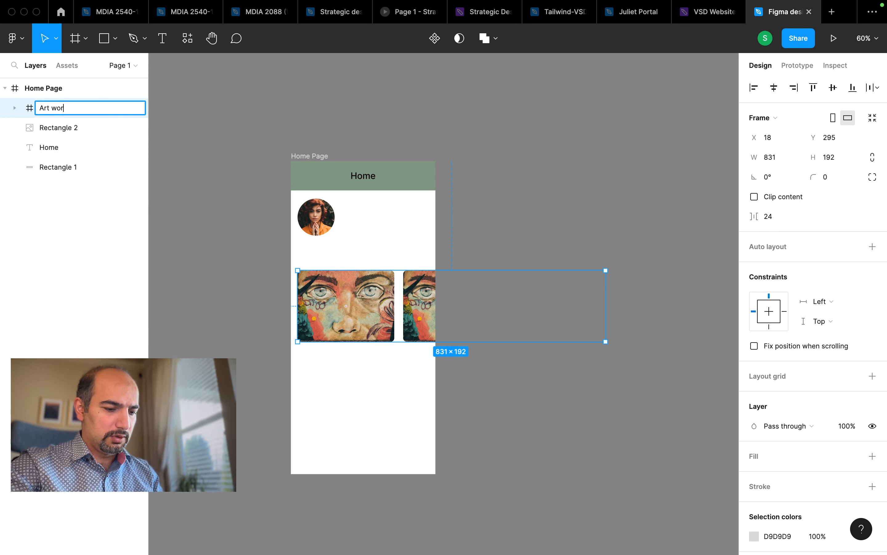
key("Return")
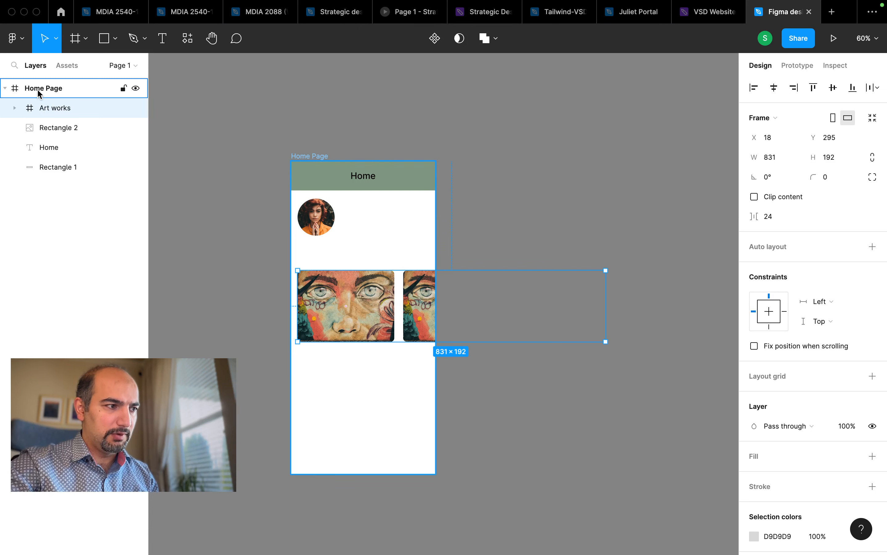
- Expand the Art works frame's layers and rename its first image, Rectangle 3, as Art1
left_click(15, 108)
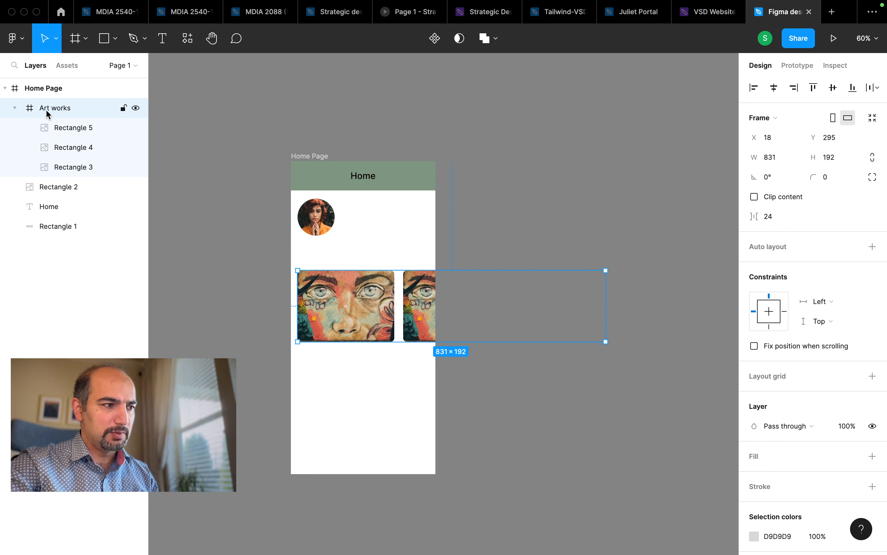
left_click(80, 130)
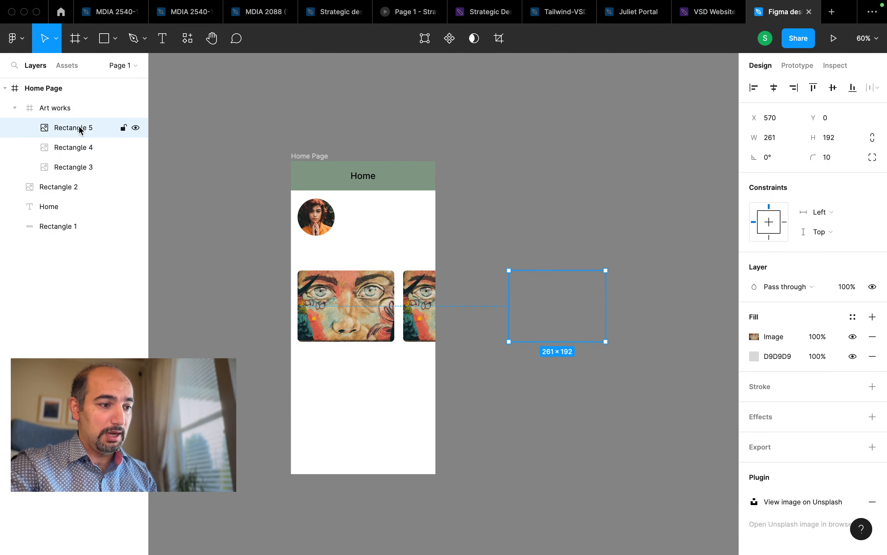
left_click(84, 166)
double_click(88, 168)
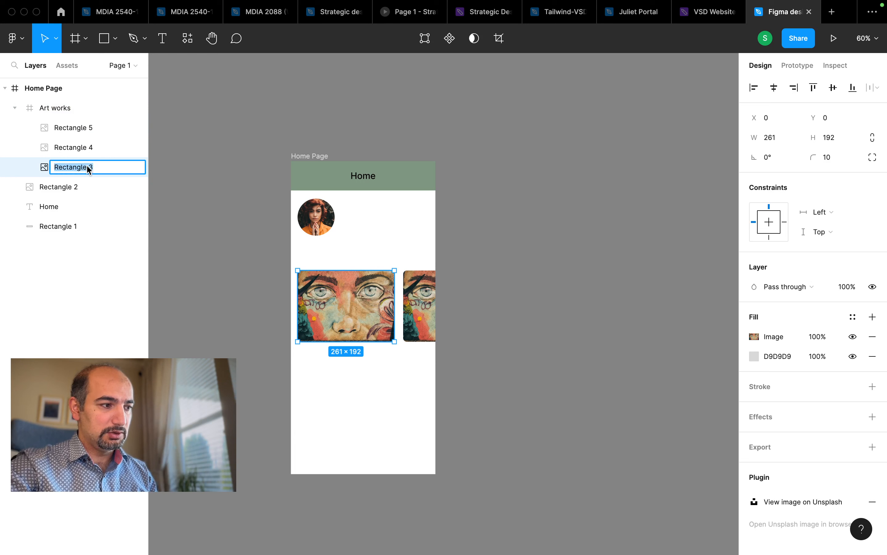
type("Art1")
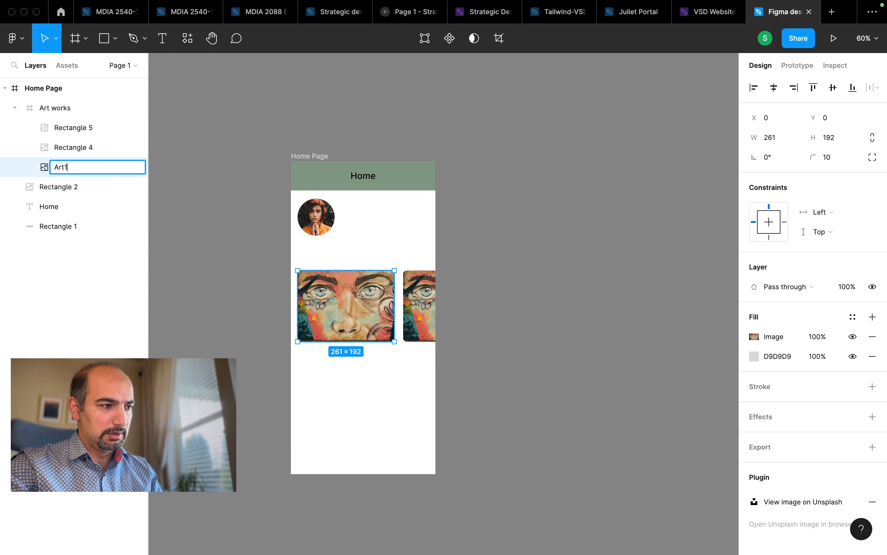
key("Return")
- Rename the Rectangle 4 layer as Art2 and the Rectangle 5 layer as Art3 within Art works
double_click(73, 168)
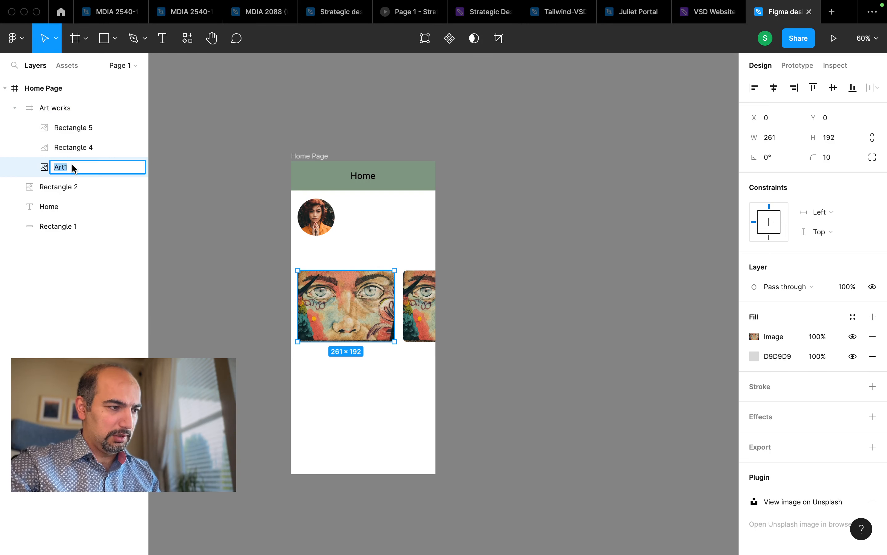
left_click(70, 148)
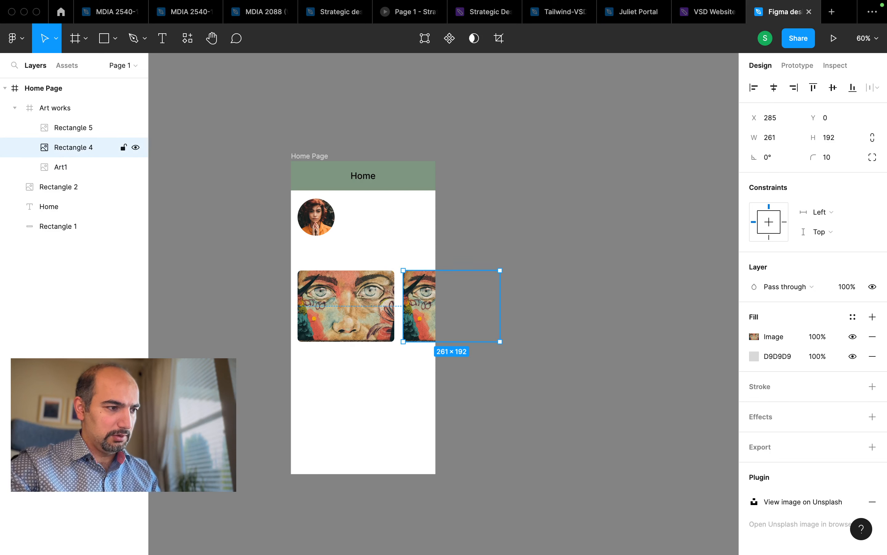
double_click(68, 150)
type("Art1")
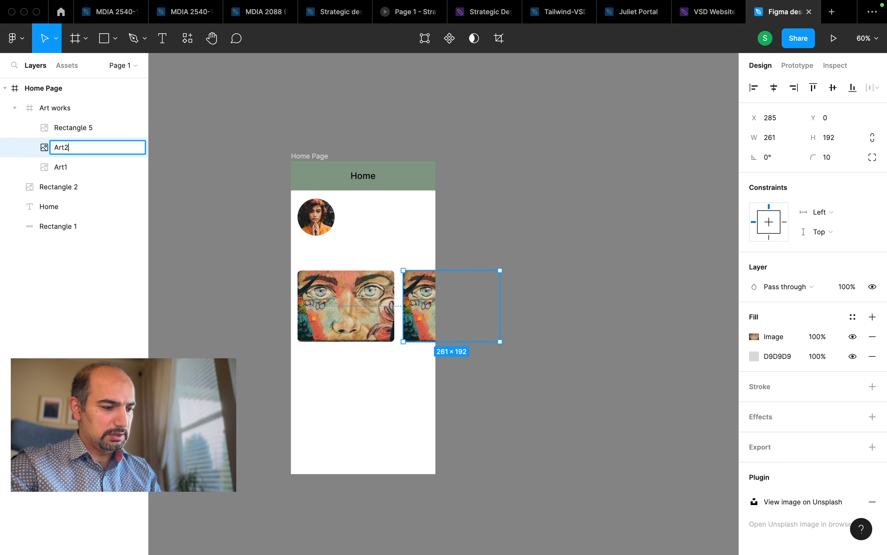
left_click(70, 135)
double_click(69, 135)
type("Art1")
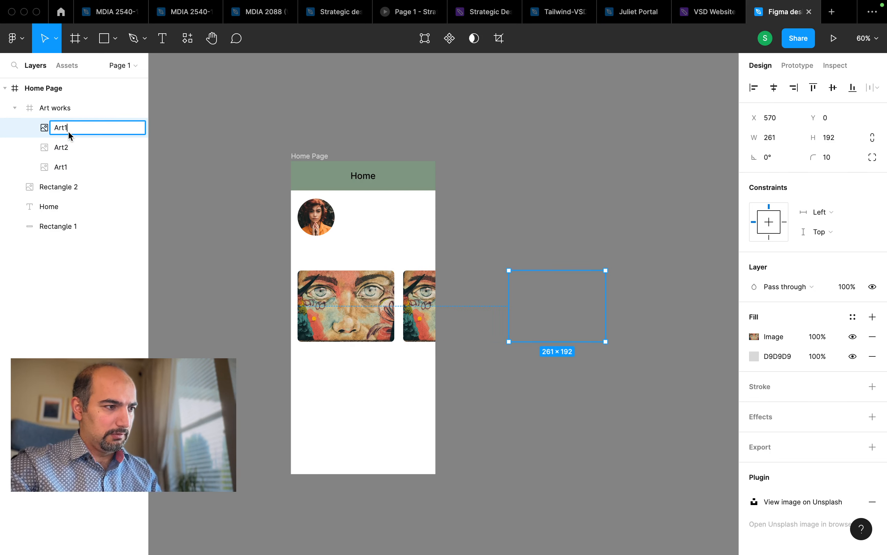
key("Return")
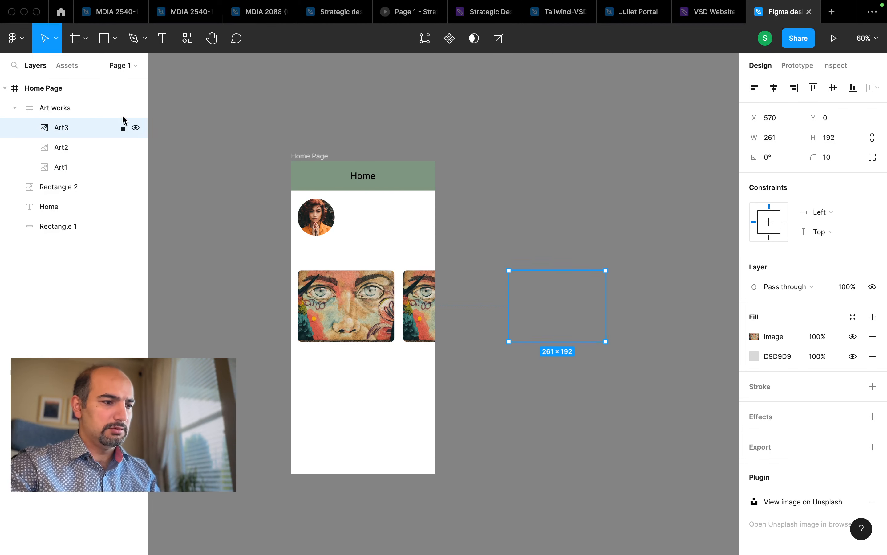
left_click(220, 212)
- Turn off Clip content for the Home Page frame
left_click(355, 334)
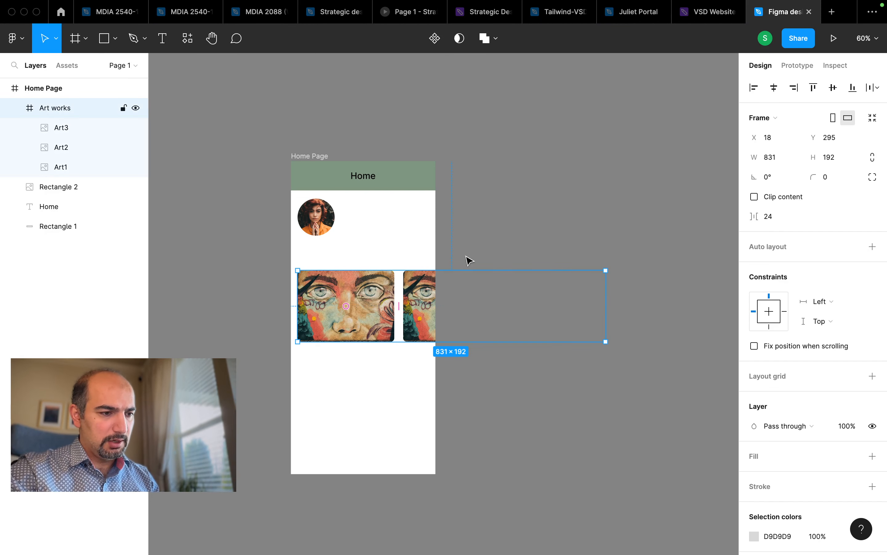
left_click(644, 288)
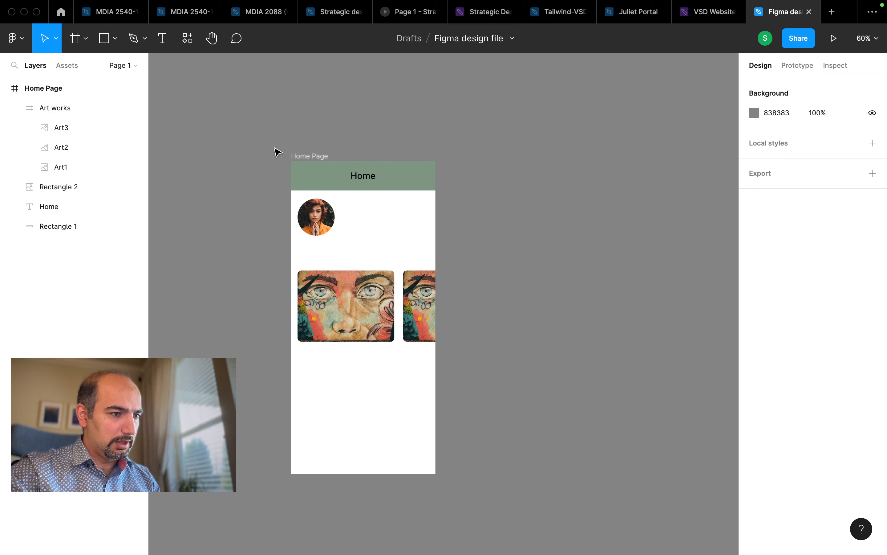
left_click(315, 157)
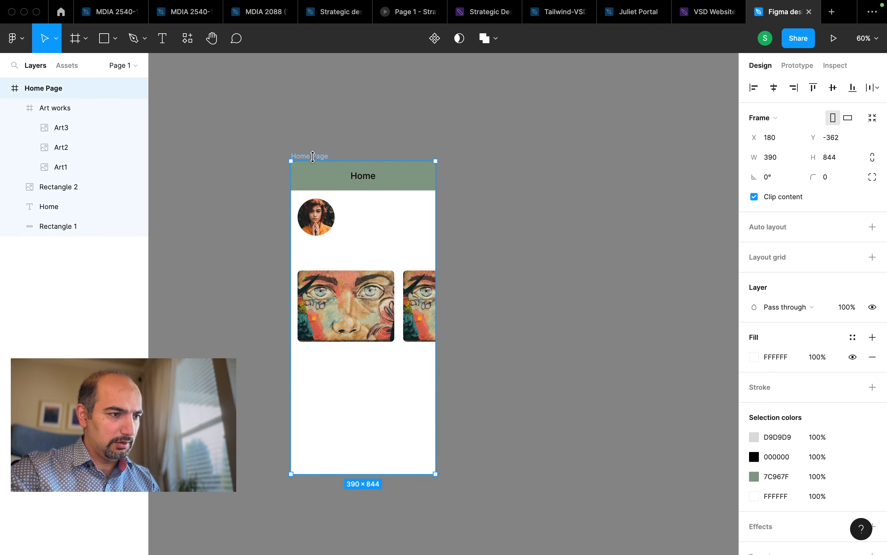
left_click(754, 198)
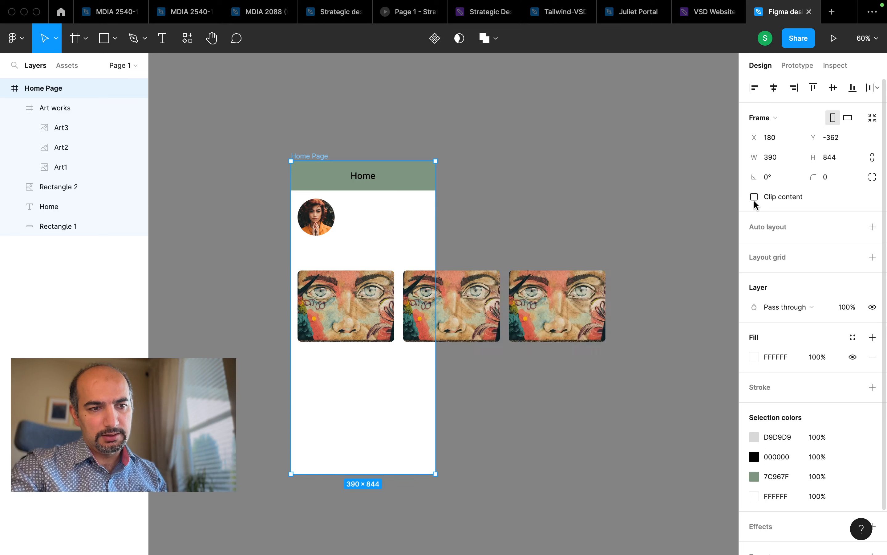
left_click(599, 227)
scroll(444, 253, "down", 2)
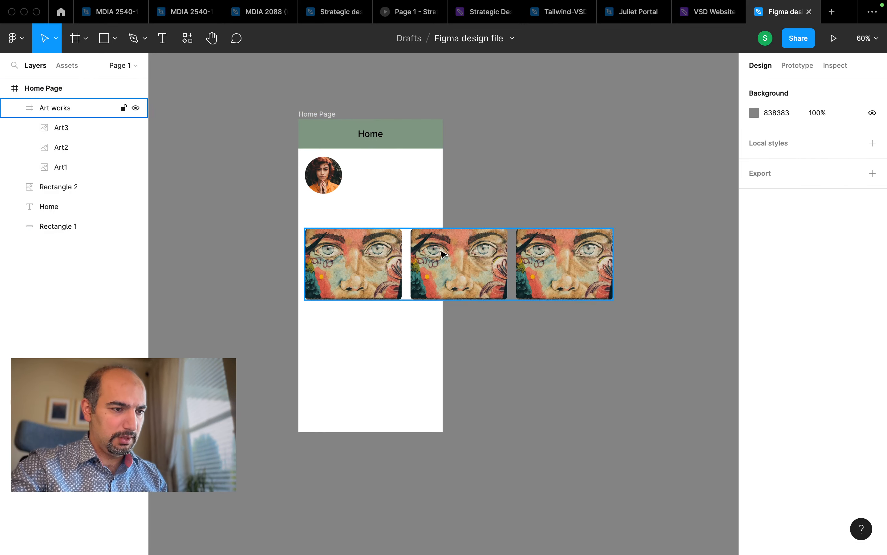
- Replace Art2's image with the hand on a black background from the Unsplash plugin's art results
left_click(392, 271)
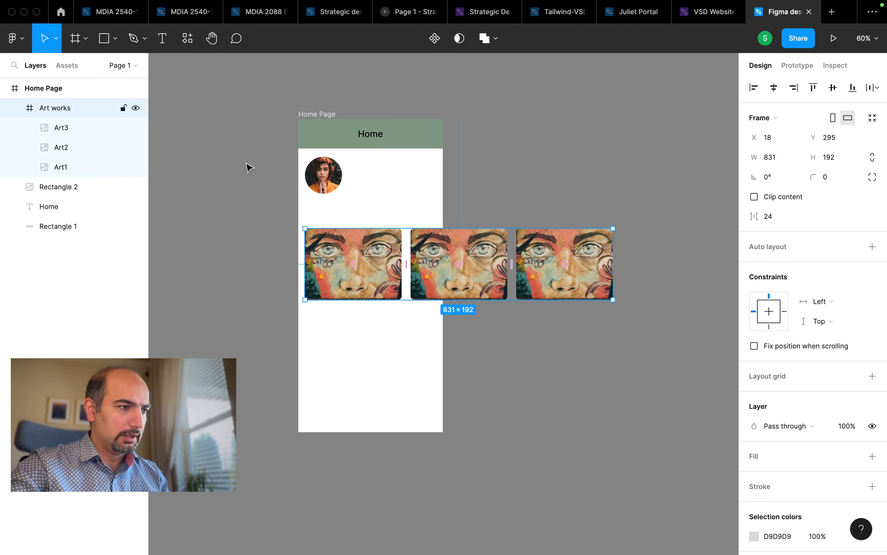
left_click(188, 41)
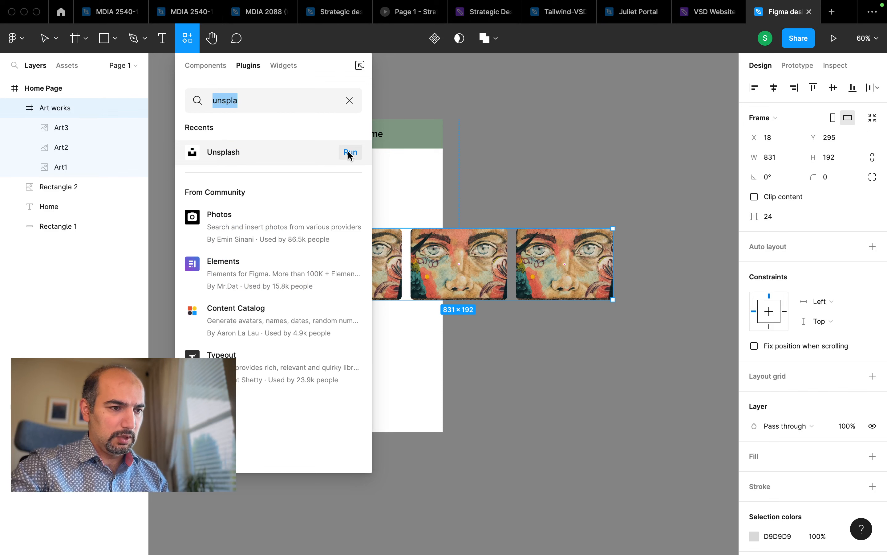
left_click(350, 152)
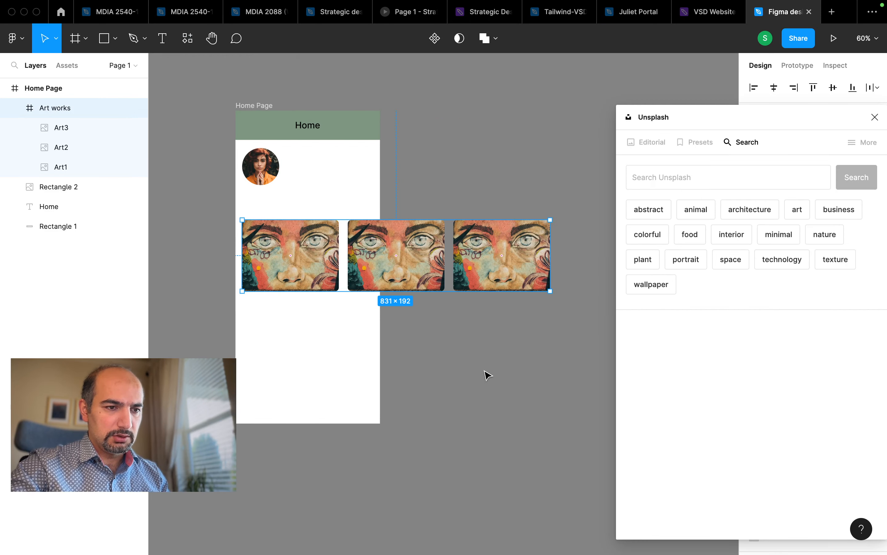
left_click(795, 216)
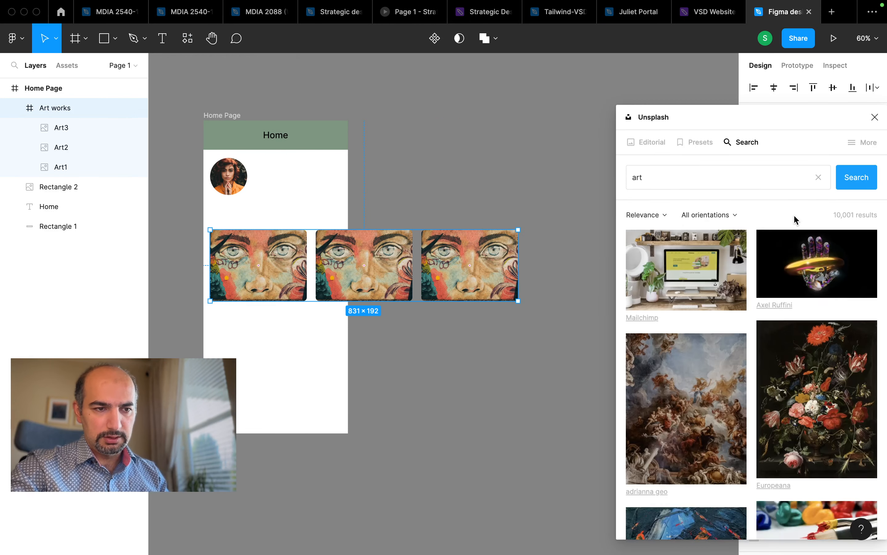
scroll(683, 343, "down", 1)
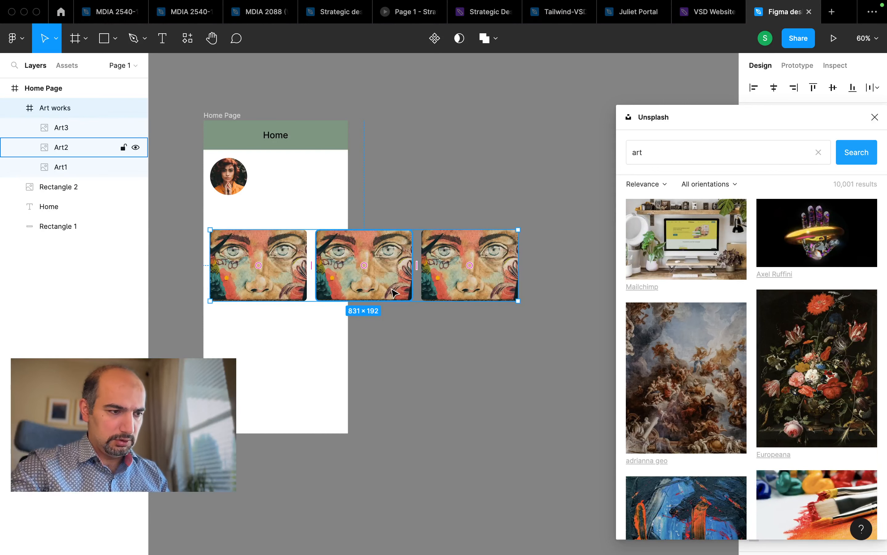
left_click(394, 292)
left_click(817, 232)
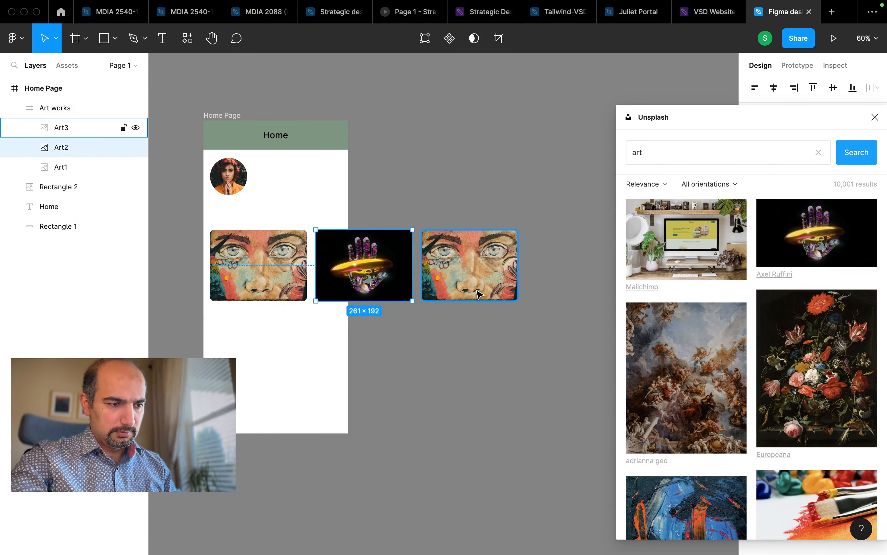
- Replace Art3's image with the torn-poster collage from the Unsplash art results and close the plugin
left_click(480, 352)
left_click(491, 274)
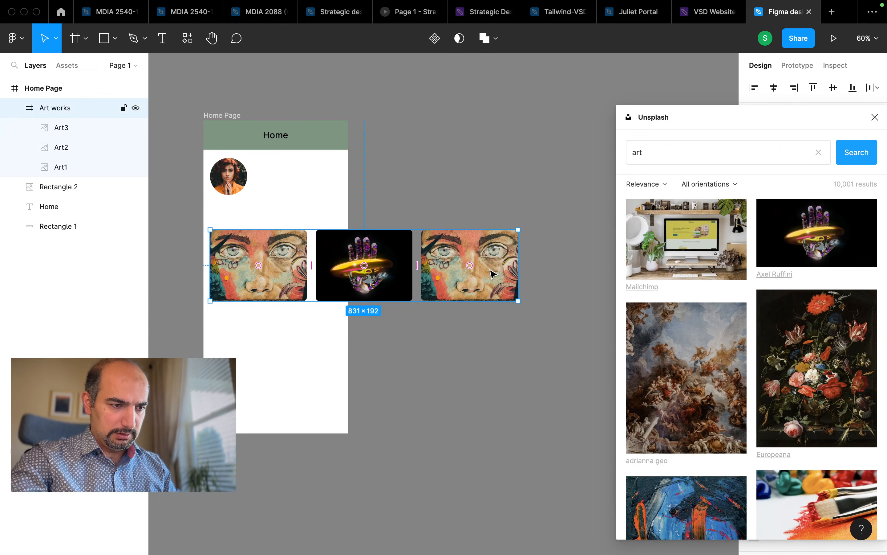
left_click(478, 284)
scroll(678, 432, "down", 10)
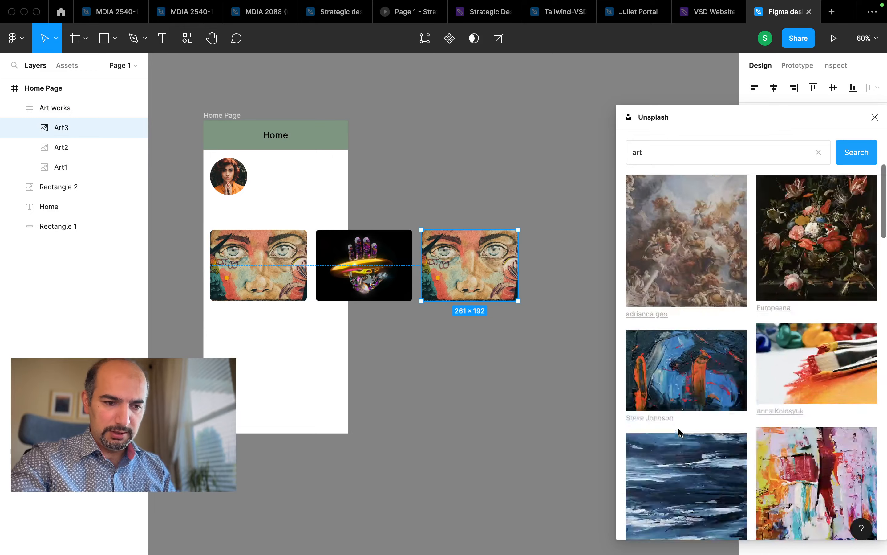
scroll(679, 431, "down", 15)
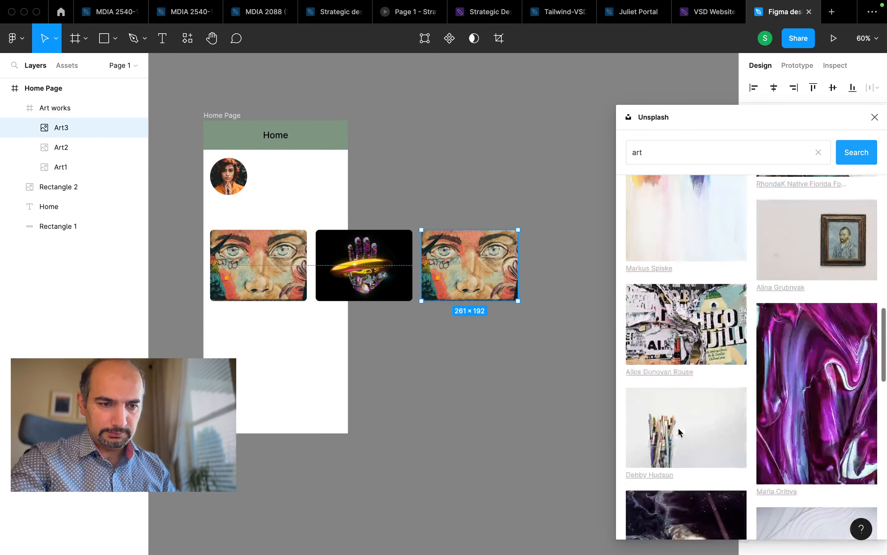
scroll(680, 432, "down", 2)
left_click(691, 206)
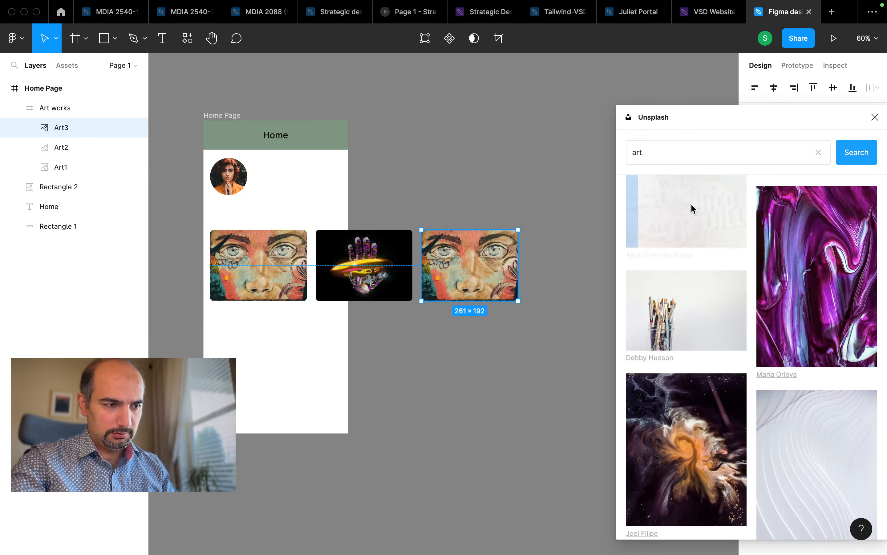
left_click(521, 383)
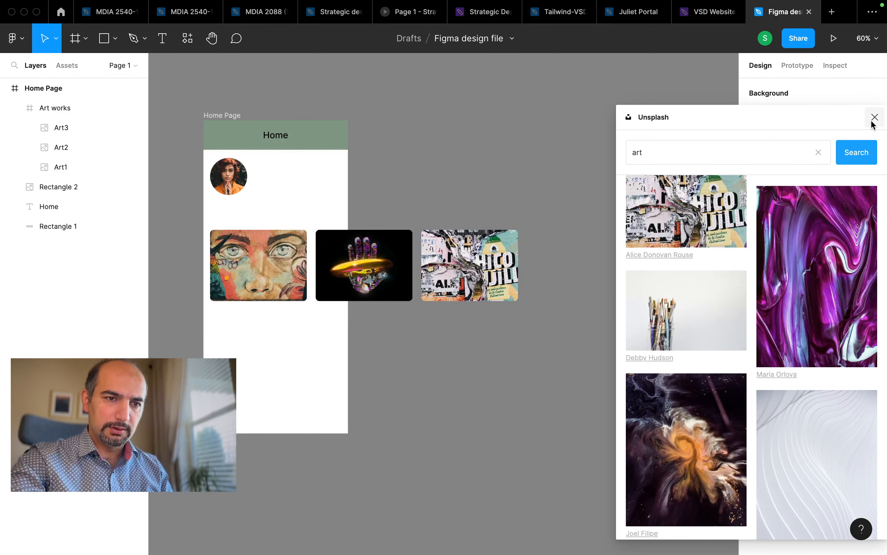
left_click(874, 118)
- Add the text Name beside the circular portrait at about X 149, Y 115
scroll(549, 368, "left", 5)
left_click(456, 291)
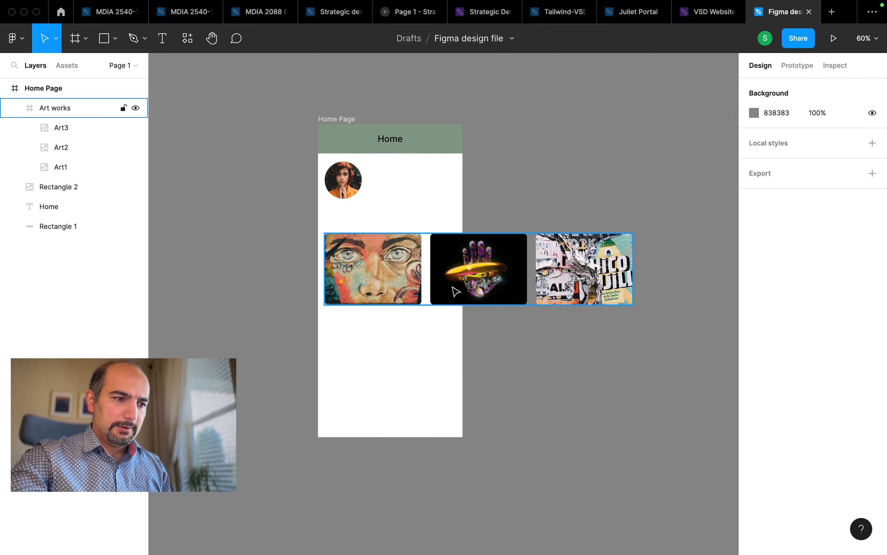
scroll(452, 287, "up", 5)
scroll(452, 287, "down", 3)
scroll(451, 287, "left", 2)
left_click(340, 147)
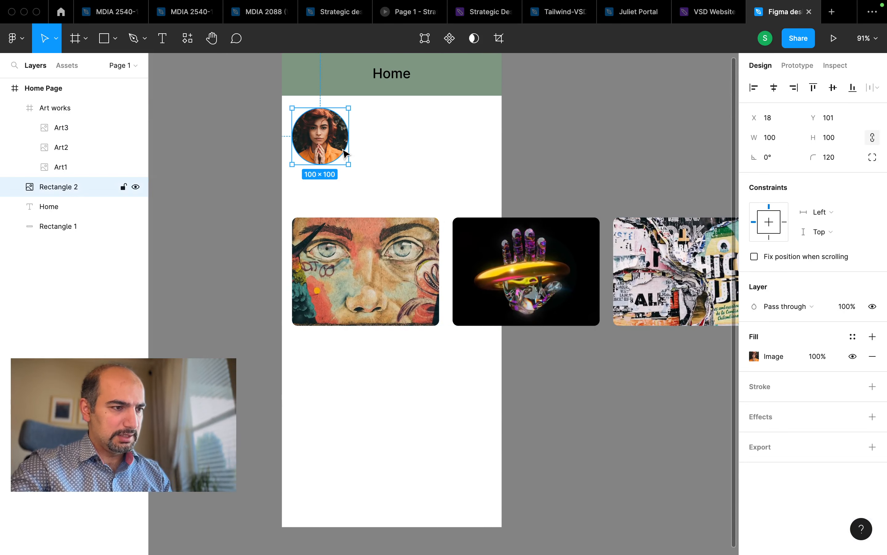
scroll(343, 148, "up", 2)
scroll(343, 149, "right", 1)
key("t")
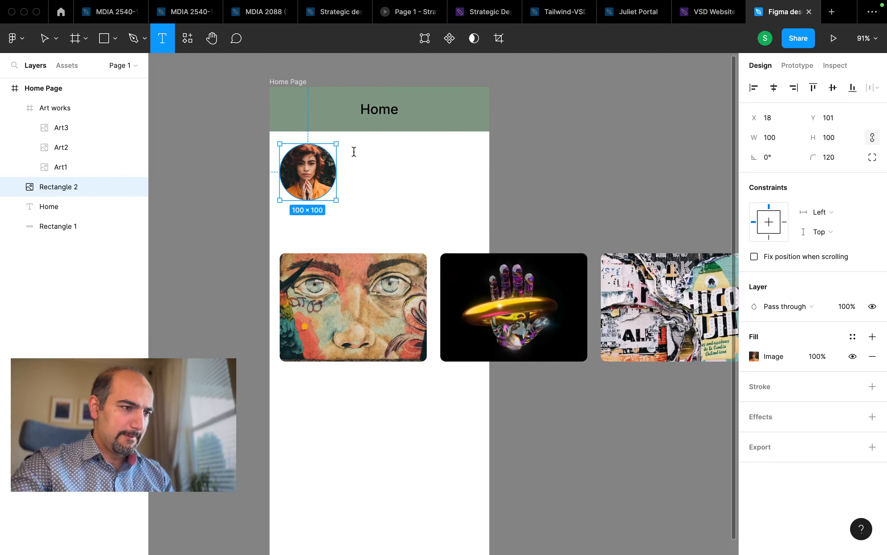
left_click(368, 160)
type("Name")
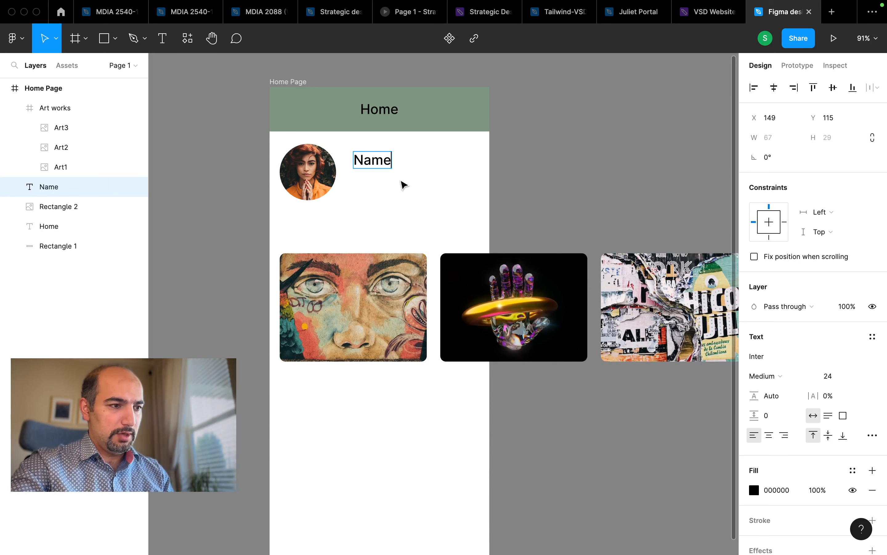
key("Escape")
- Duplicate the Name text directly below at about Y 151 and change the copy's wording to Email
left_click_drag(379, 165, 377, 185, "alt")
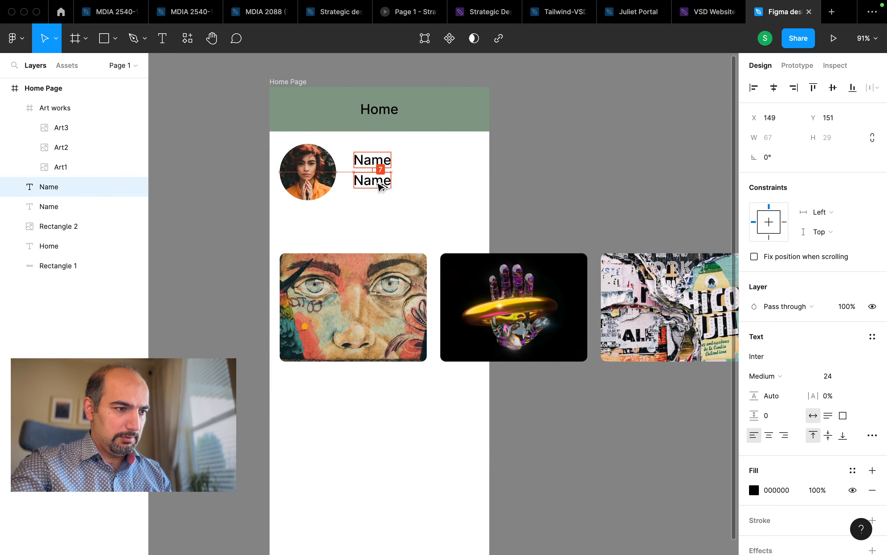
double_click(376, 183)
type("Email")
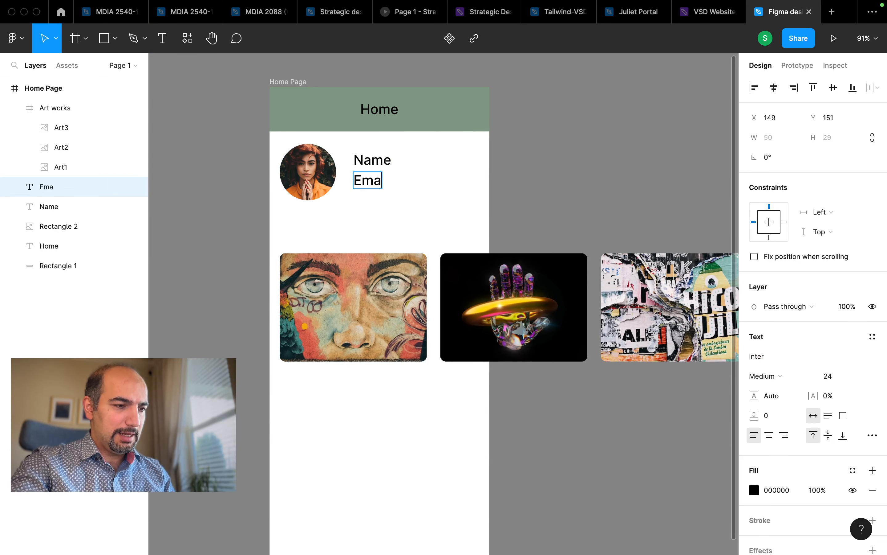
key("Escape")
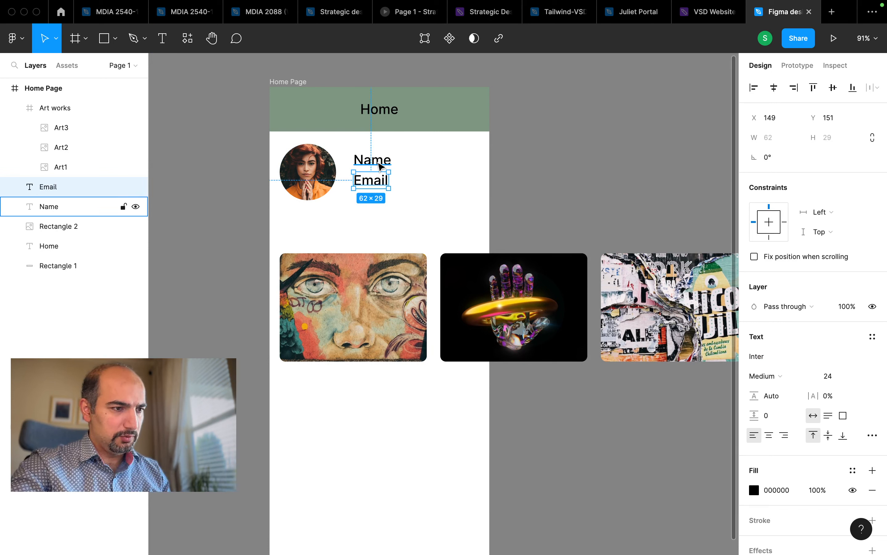
- Set the Name text's font size to 18
left_click(382, 167)
left_click(837, 382)
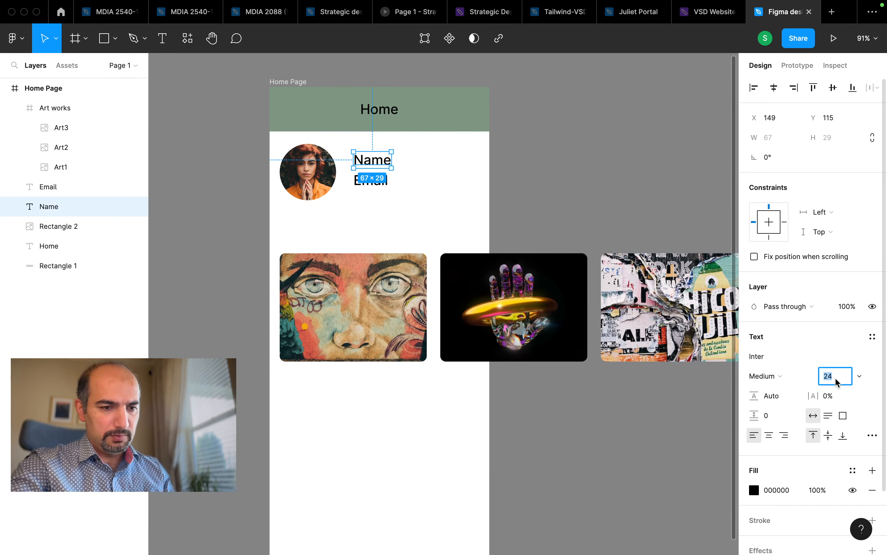
type("18")
key("Return")
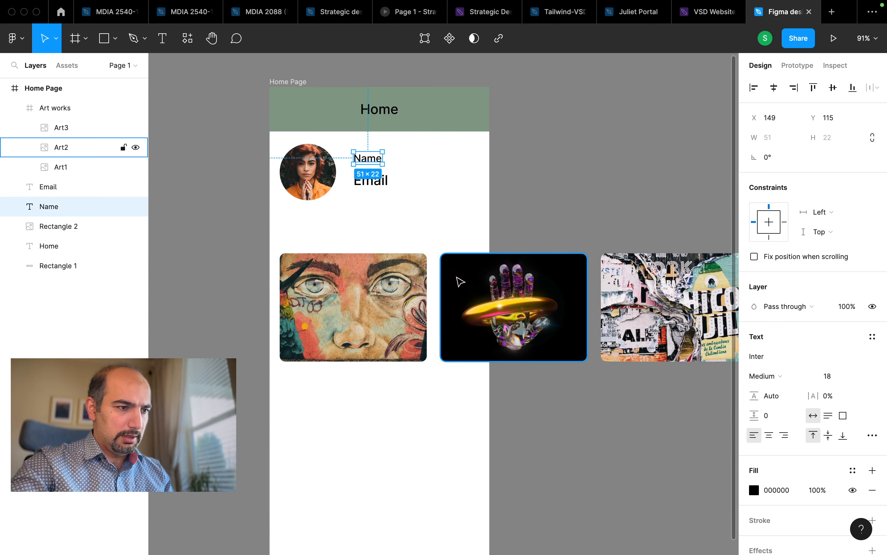
- Set the Email text's font size to 14 and its weight to Regular
left_click(382, 180)
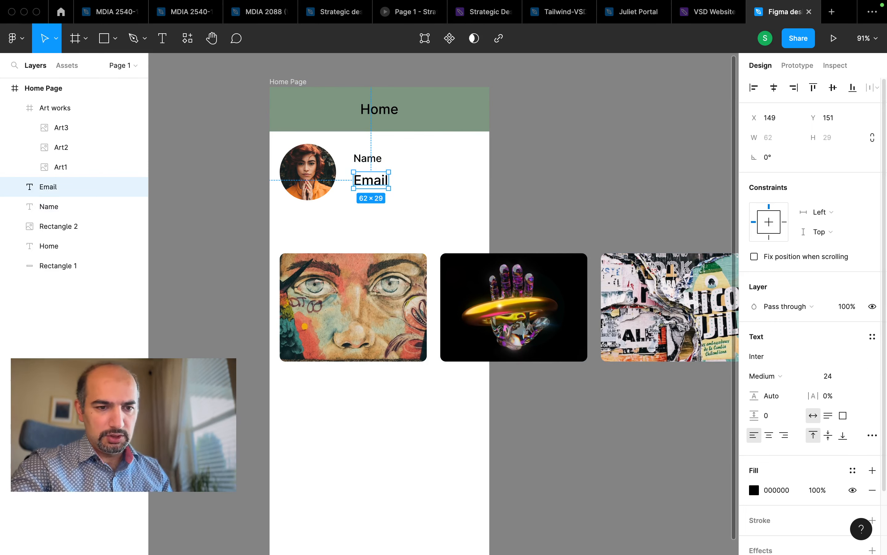
left_click(828, 379)
type("14")
key("Return")
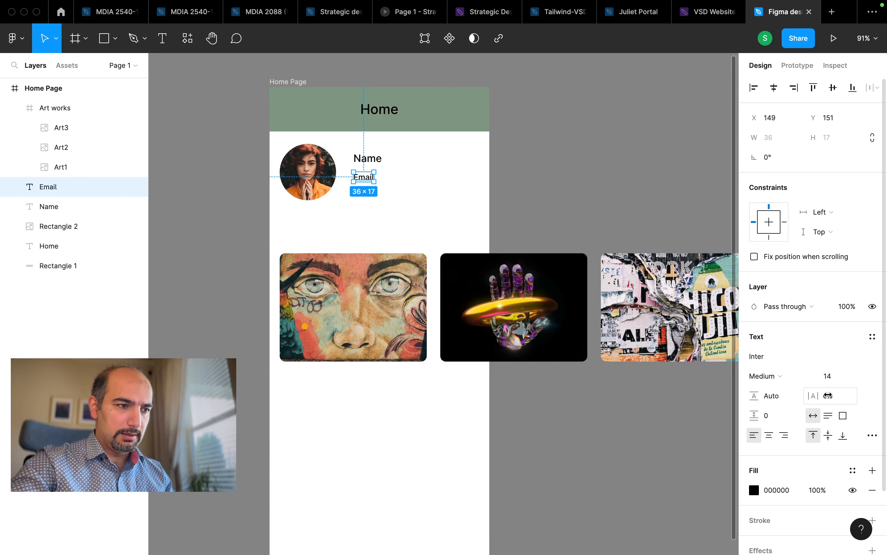
left_click(772, 372)
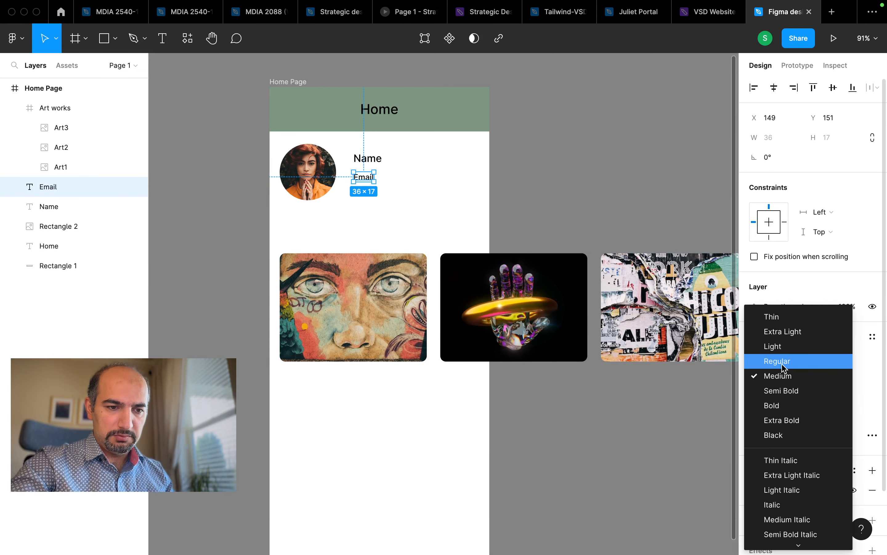
left_click(783, 365)
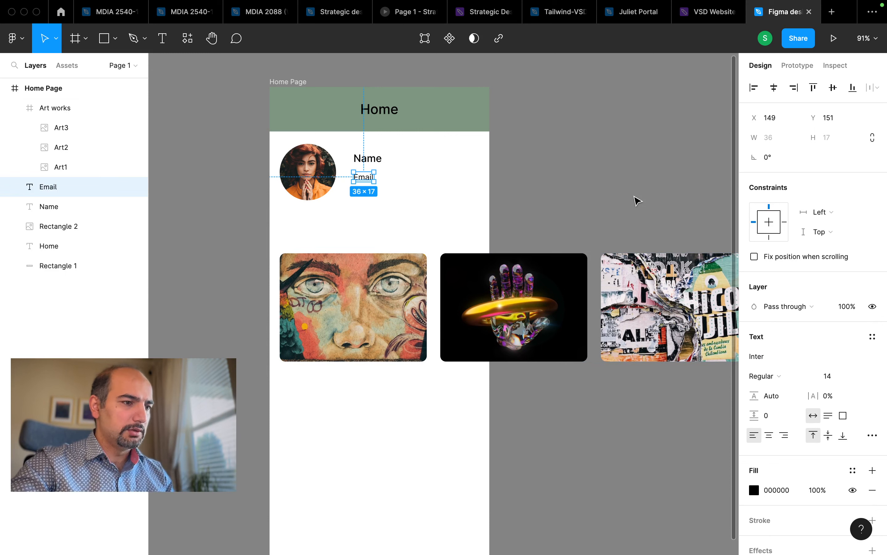
left_click(637, 201)
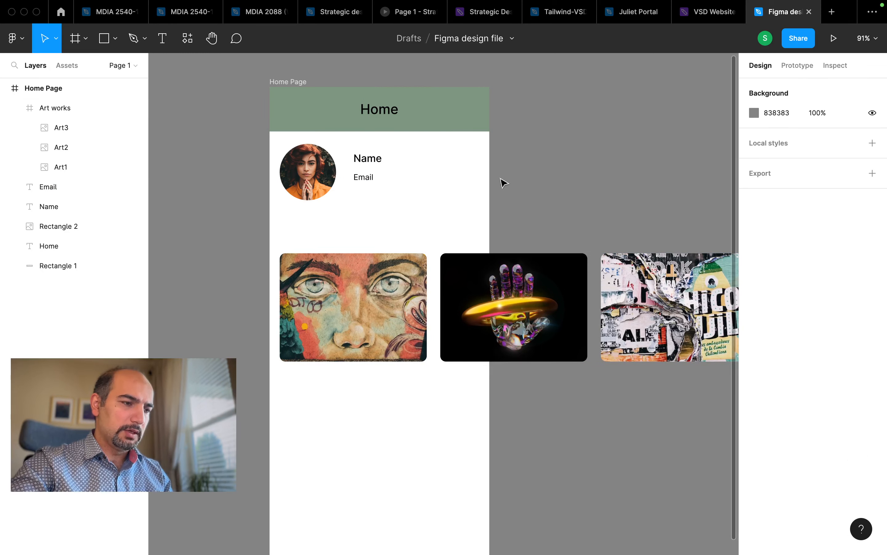
- Run the Content Reel plugin and fill the Name text with its Full Name (first last) text content
left_click(360, 179)
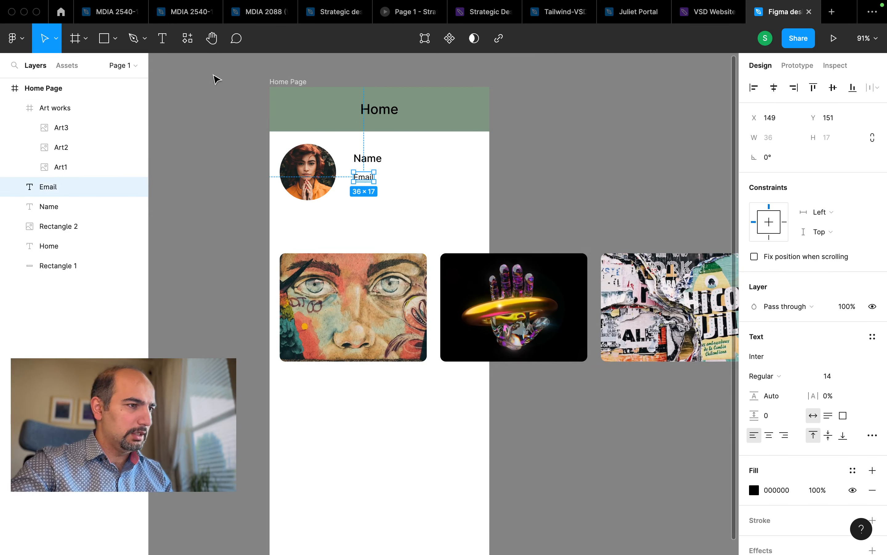
left_click(246, 194)
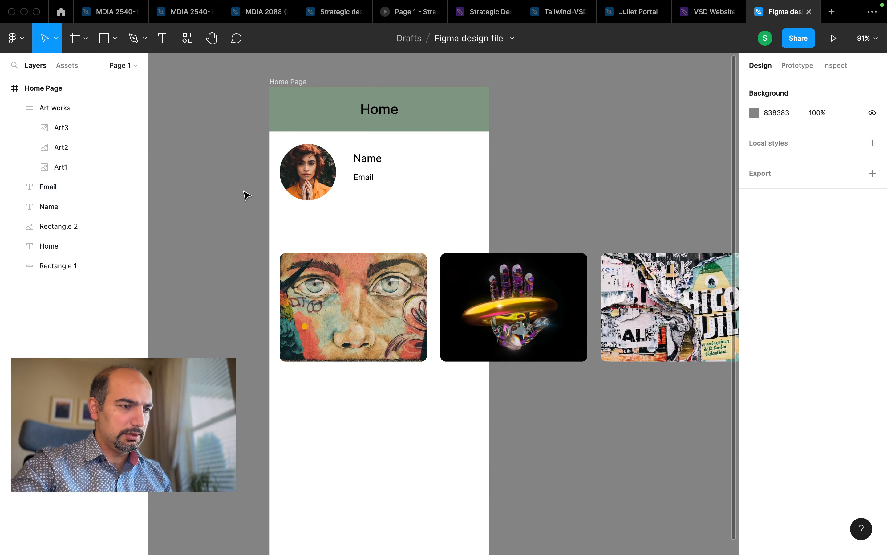
left_click(188, 38)
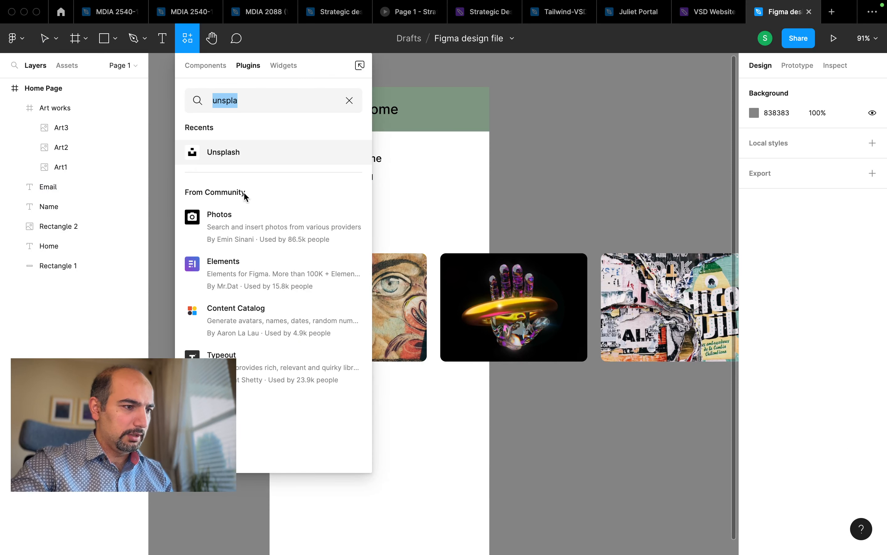
left_click_drag(237, 107, 212, 107)
type("content")
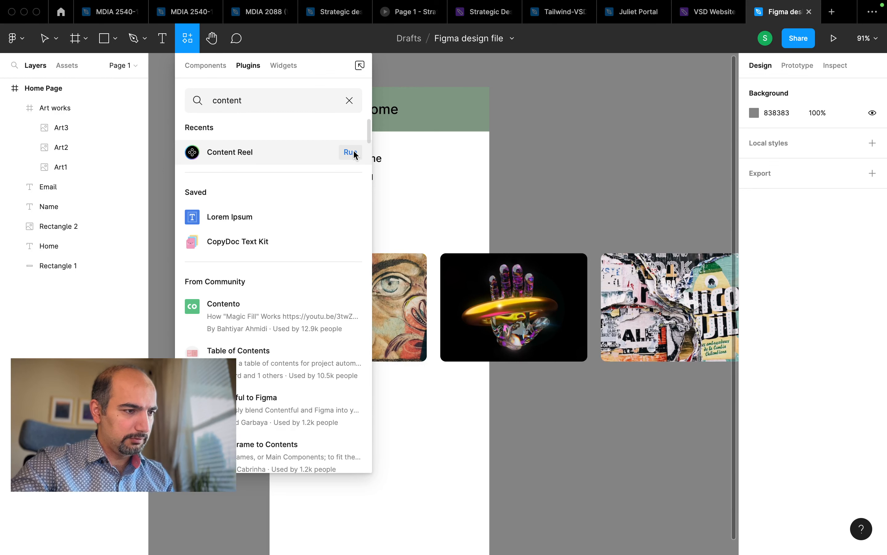
left_click(352, 151)
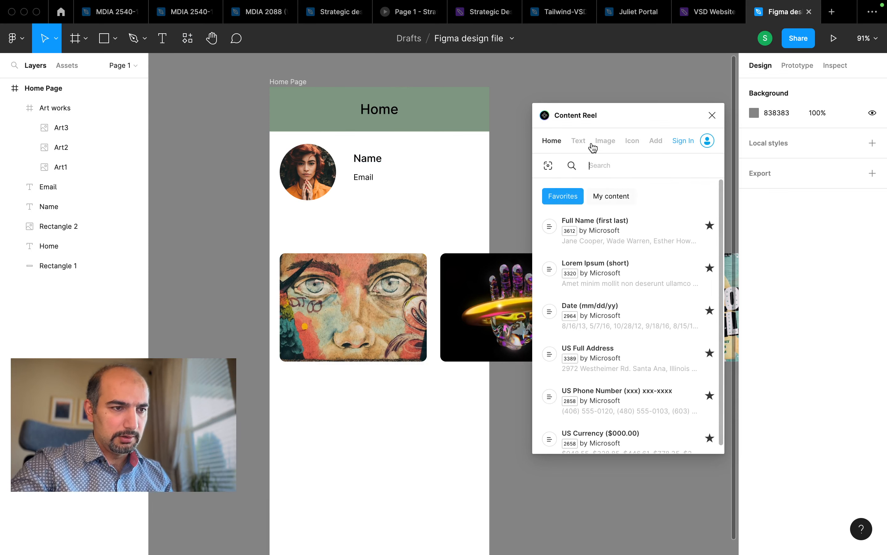
left_click(580, 143)
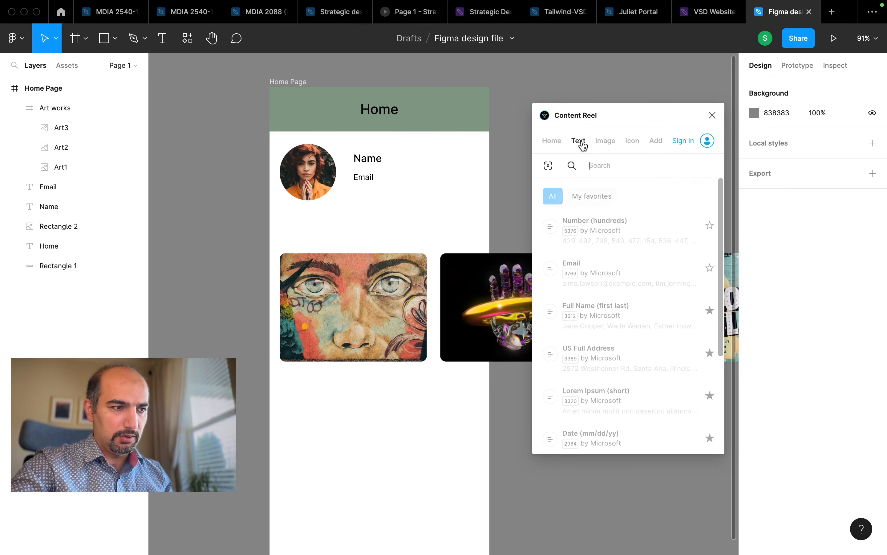
left_click(370, 165)
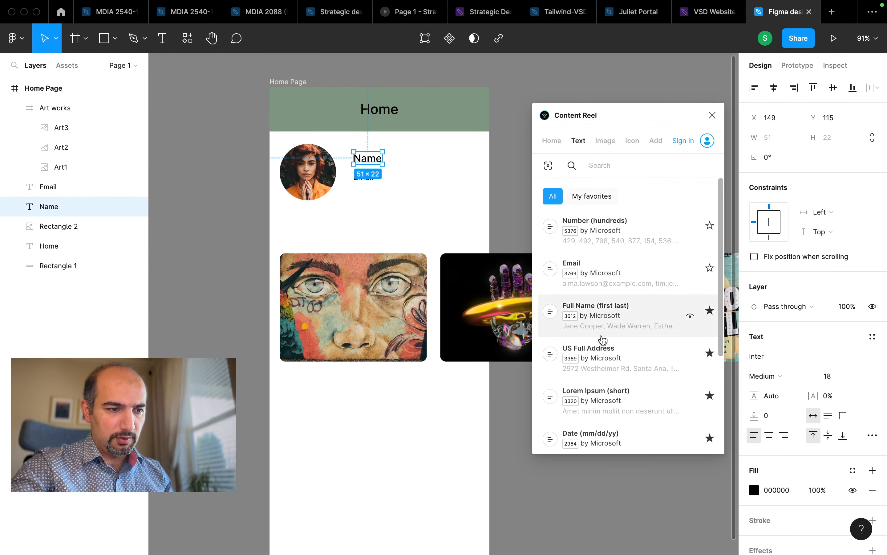
left_click(621, 320)
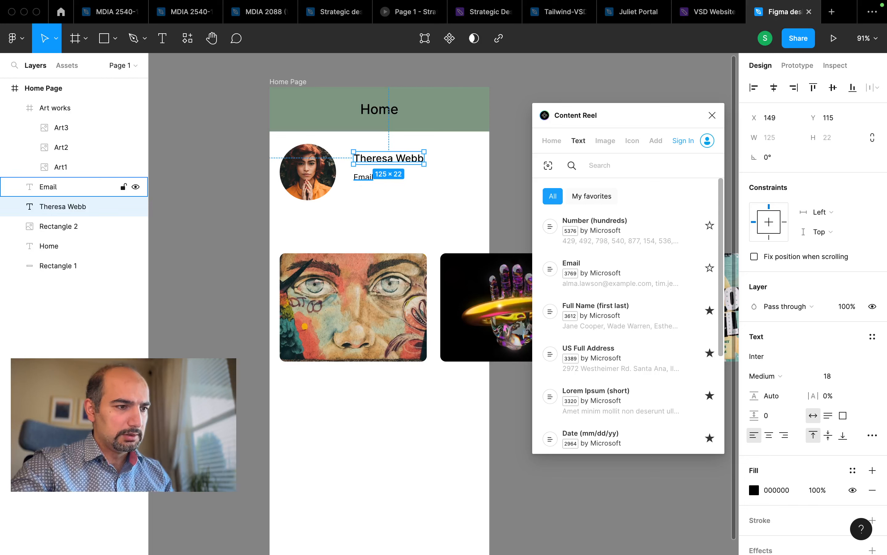
- Search Content Reel's text content for email, fill the Email text with a sample Gmail address, and close the plugin
left_click(361, 184)
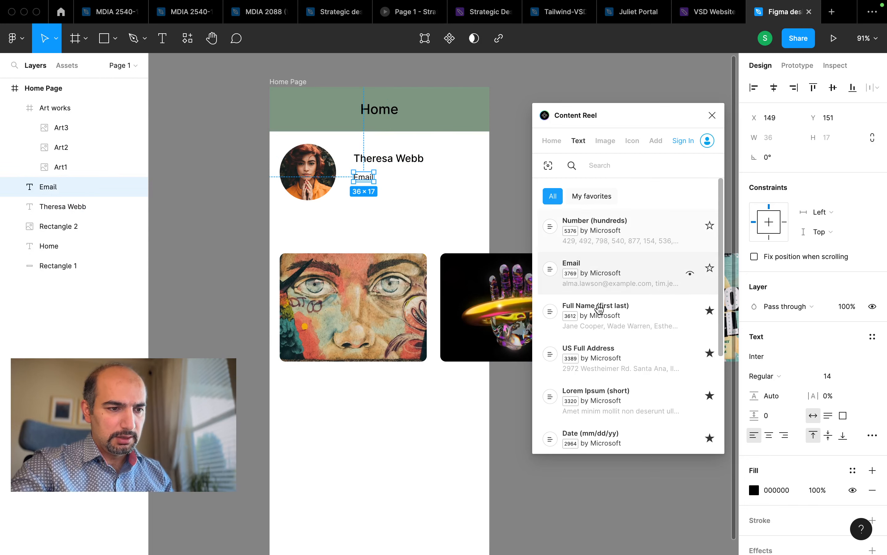
scroll(598, 310, "down", 5)
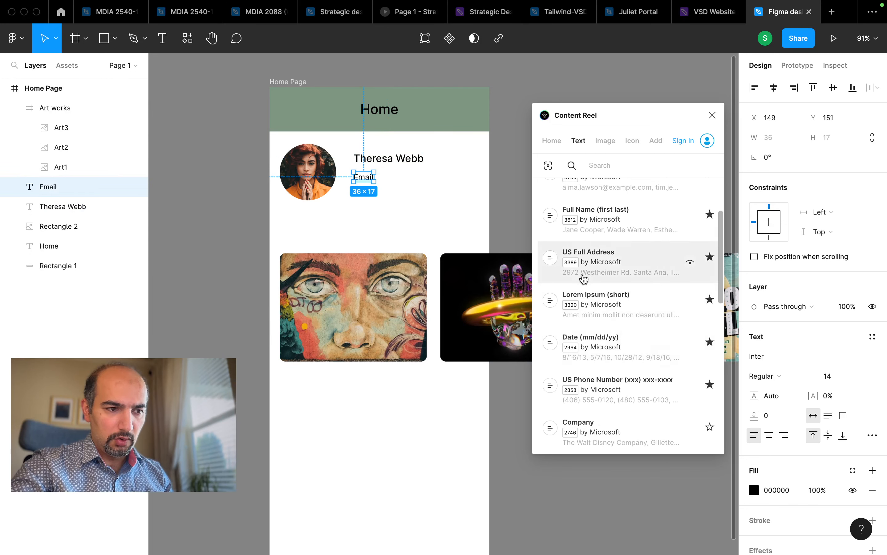
scroll(611, 387, "down", 7)
scroll(611, 386, "down", 10)
scroll(611, 387, "down", 2)
type("email")
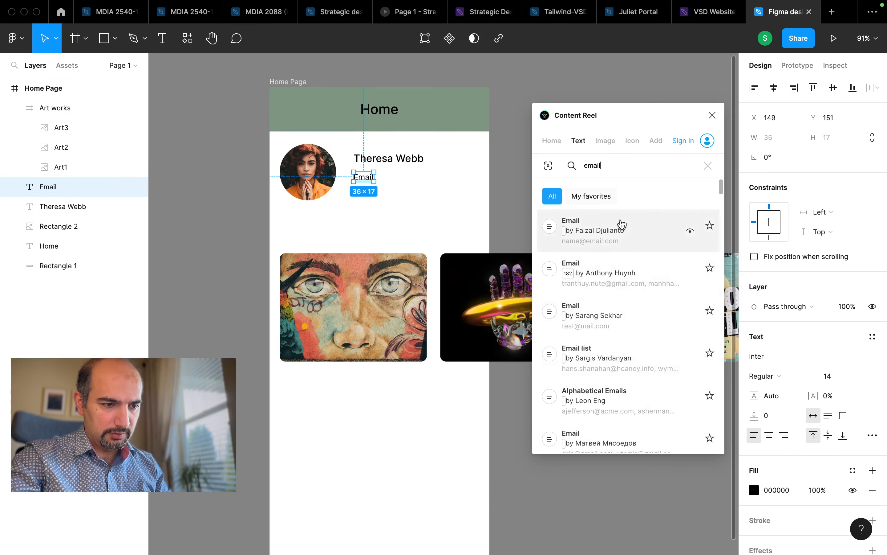
left_click(608, 241)
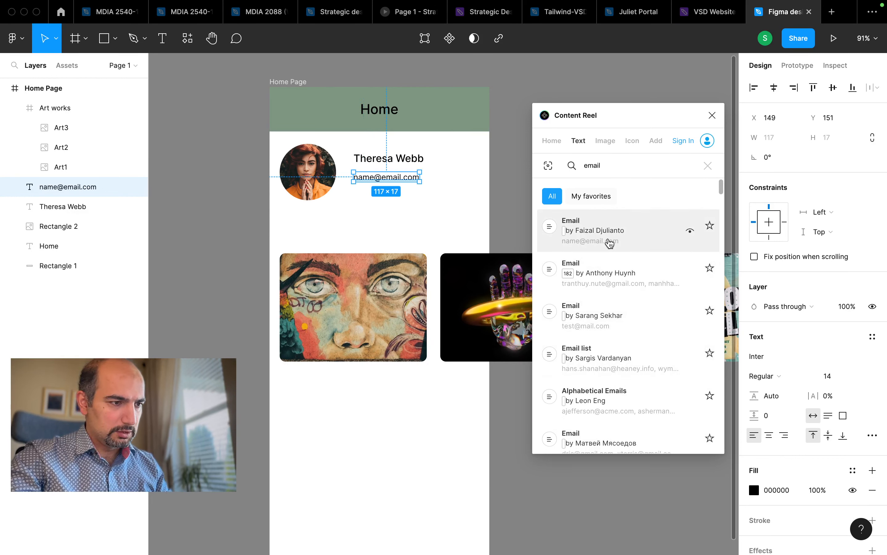
left_click(599, 271)
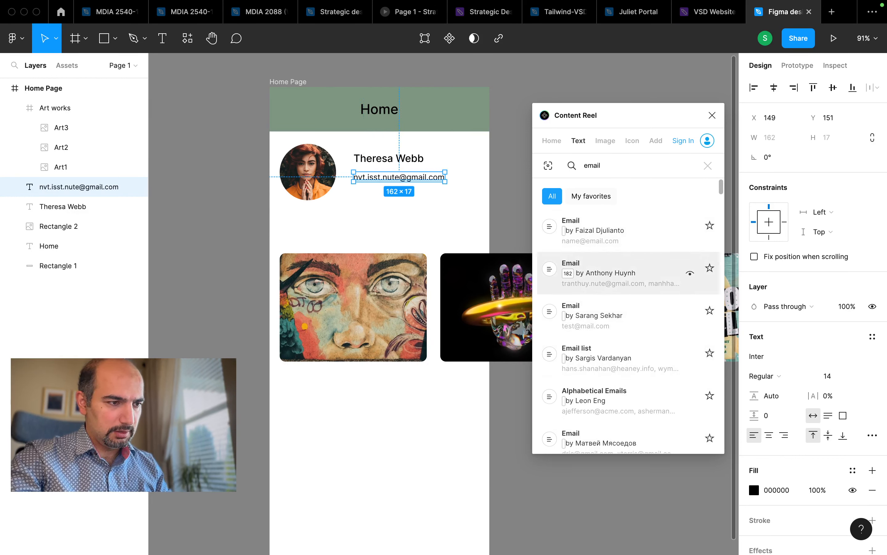
left_click(496, 203)
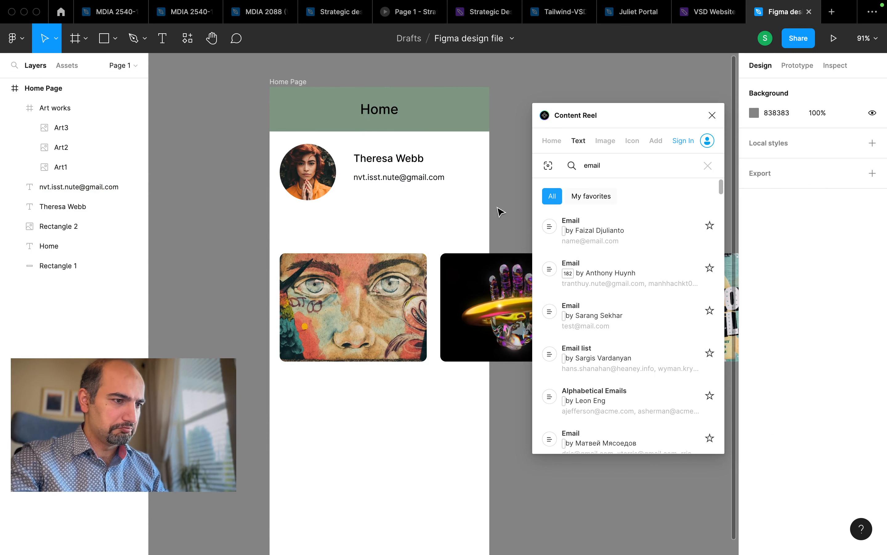
left_click(712, 115)
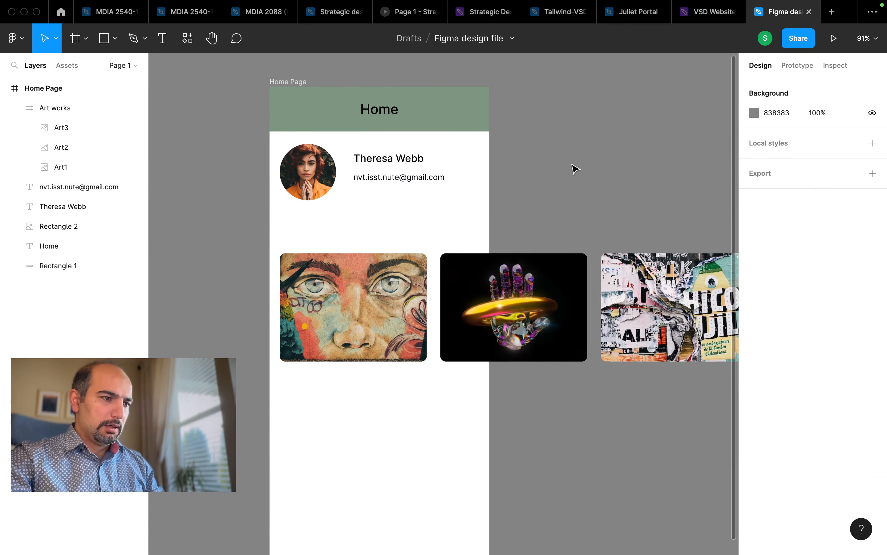
- Duplicate the email text below the first artwork at about X 24, Y 534 and enlarge the copy's box to about 333 × 187
scroll(475, 183, "down", 3)
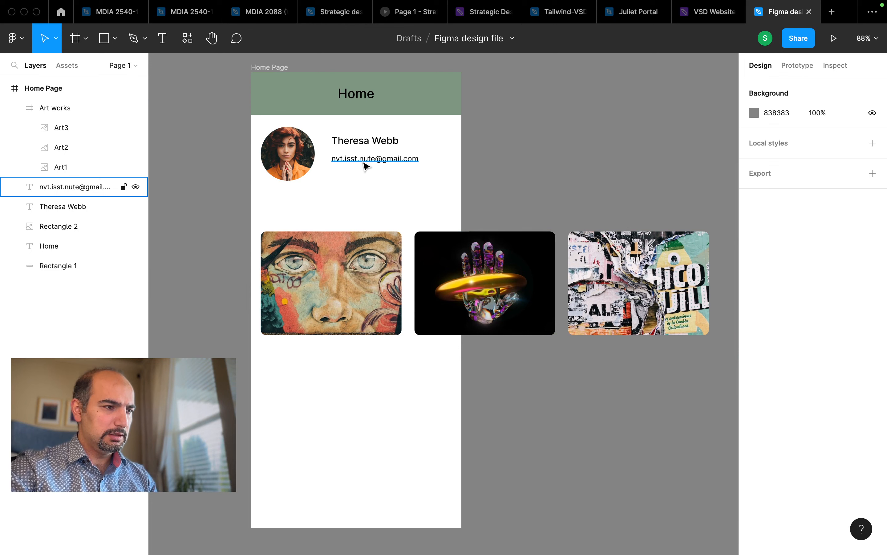
left_click(380, 162)
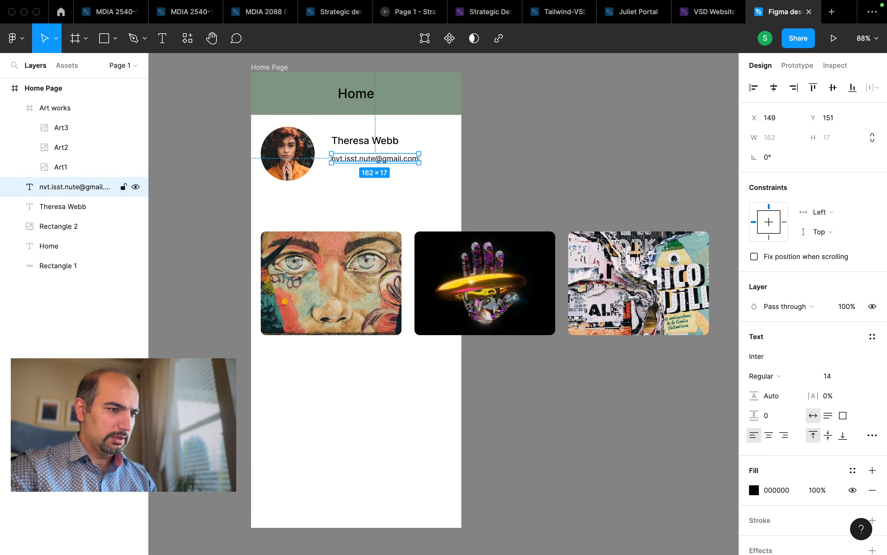
left_click_drag(397, 165, 332, 370)
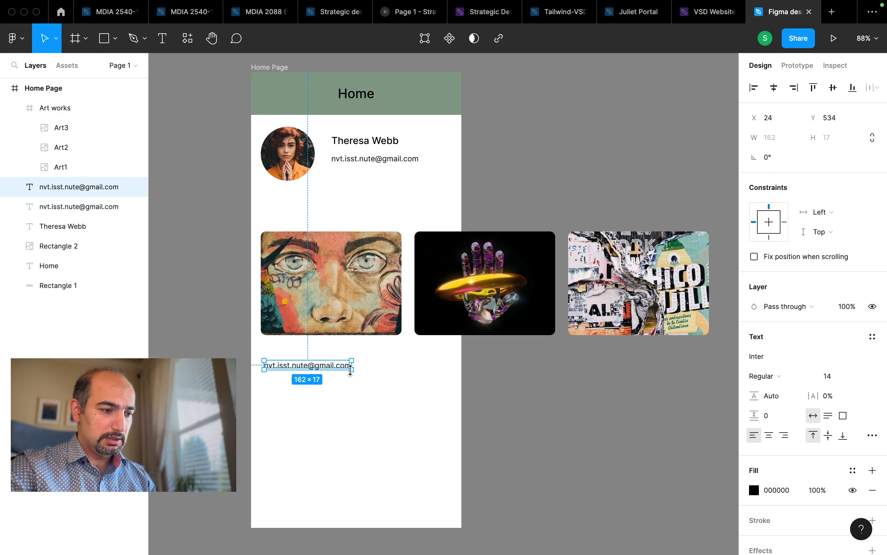
left_click_drag(353, 370, 444, 462)
- Check the lower text box's distances to the frame edges and set its width to 342 for equal side margins
key("alt")
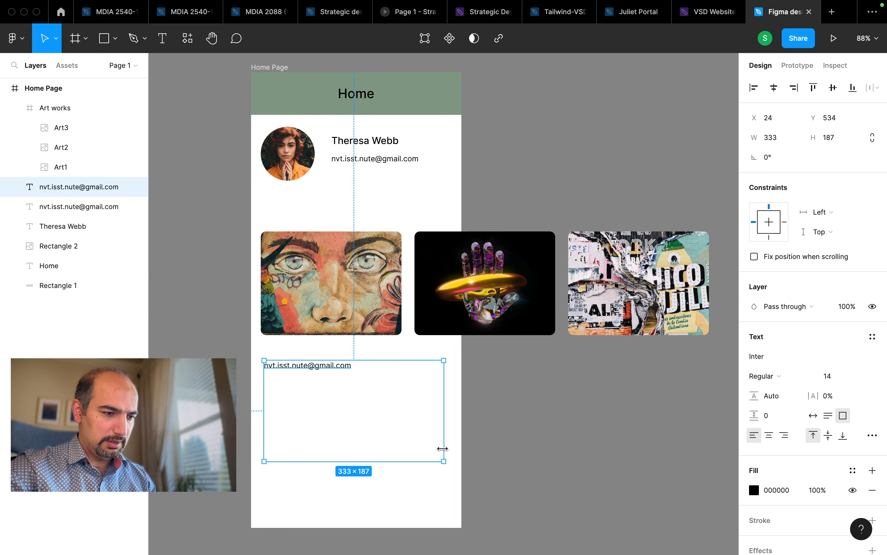
key("alt")
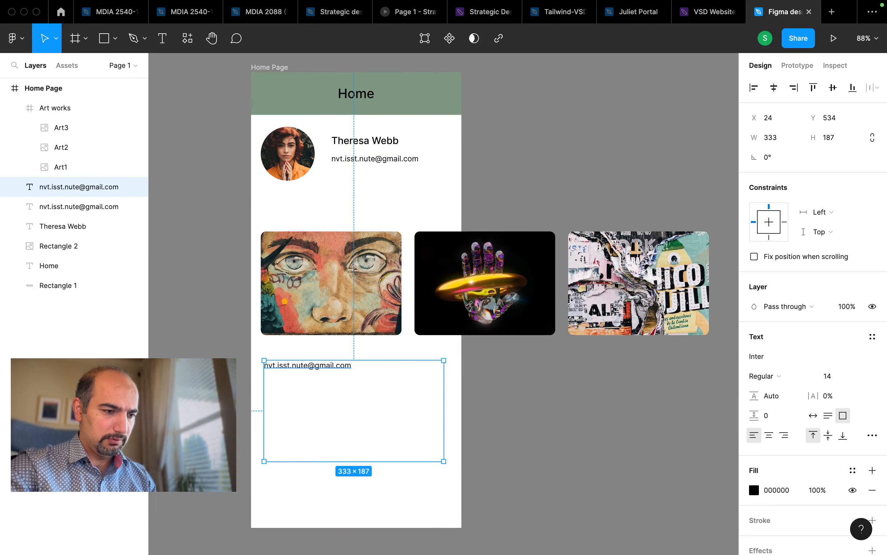
key("alt")
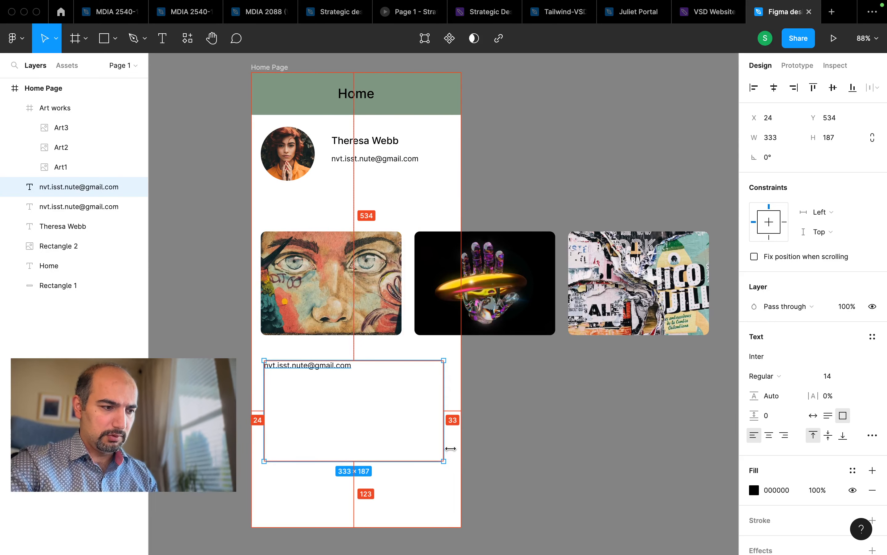
left_click(773, 137)
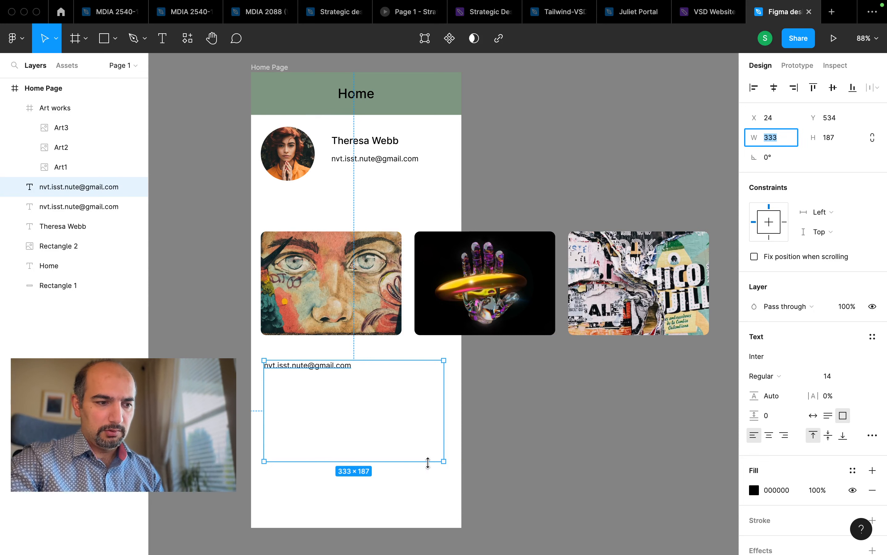
key("alt")
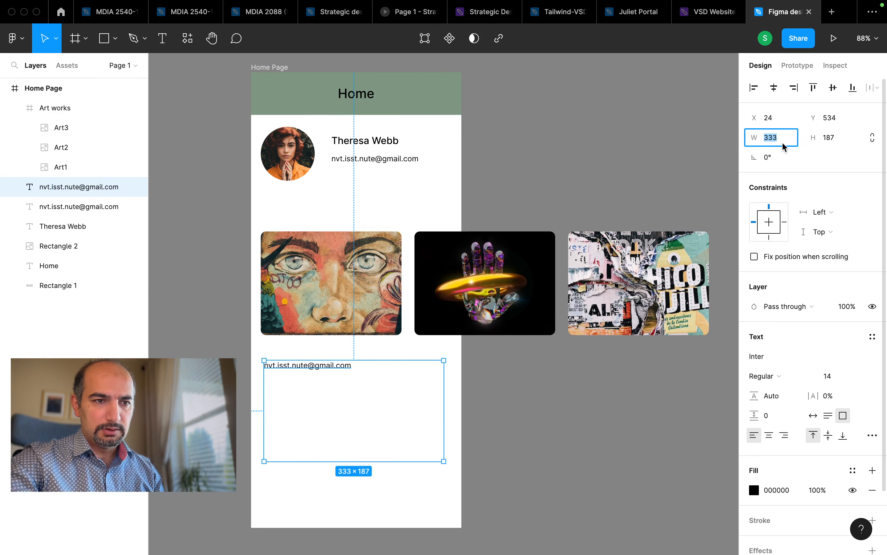
type("+33-")
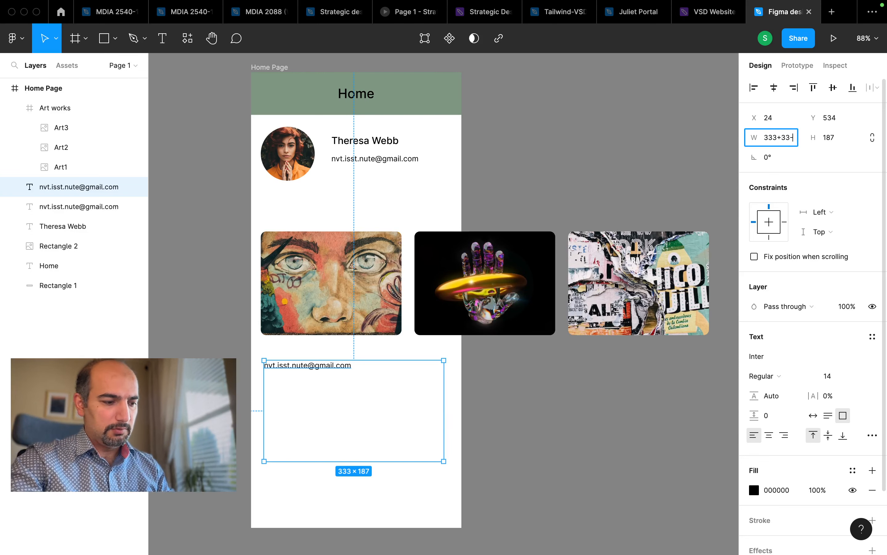
type("9")
key("Return")
key("alt")
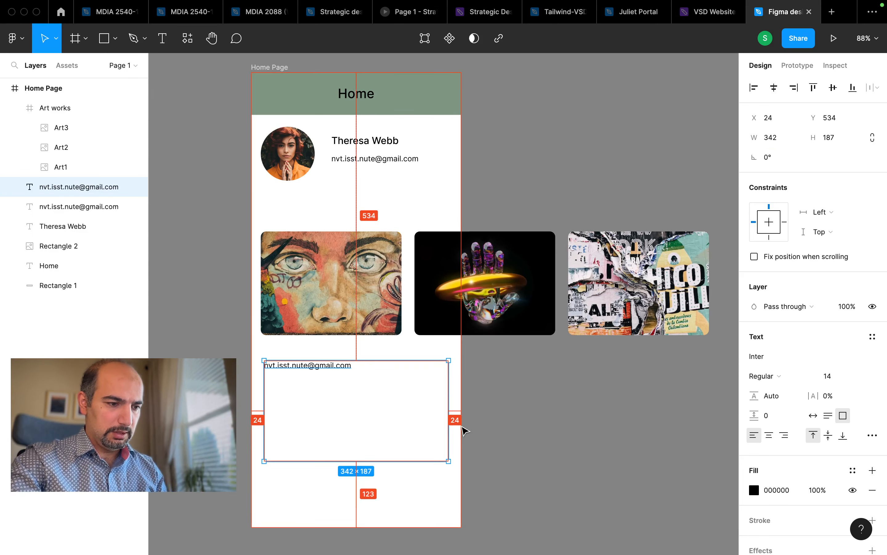
left_click(473, 456)
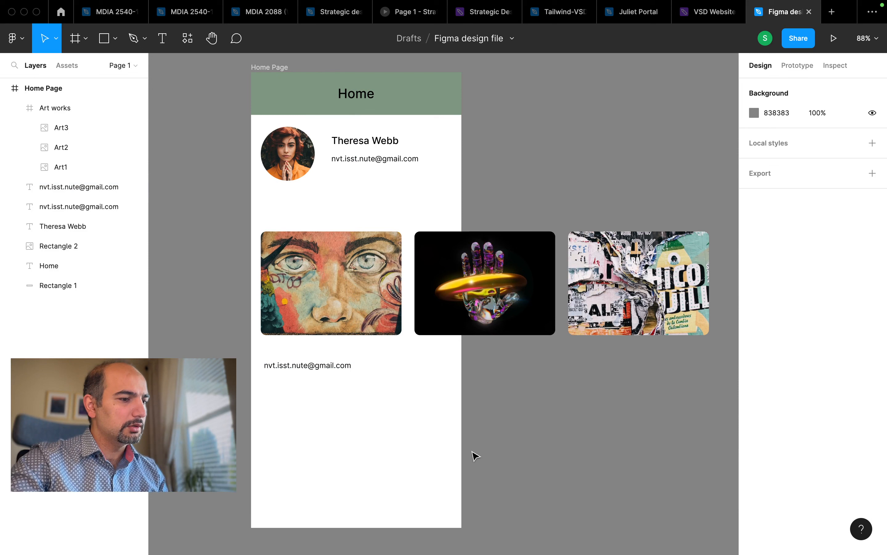
- Fill the lower text box with auto-generated placeholder text that fits its frame using the Lorem Ipsum plugin
left_click(335, 372)
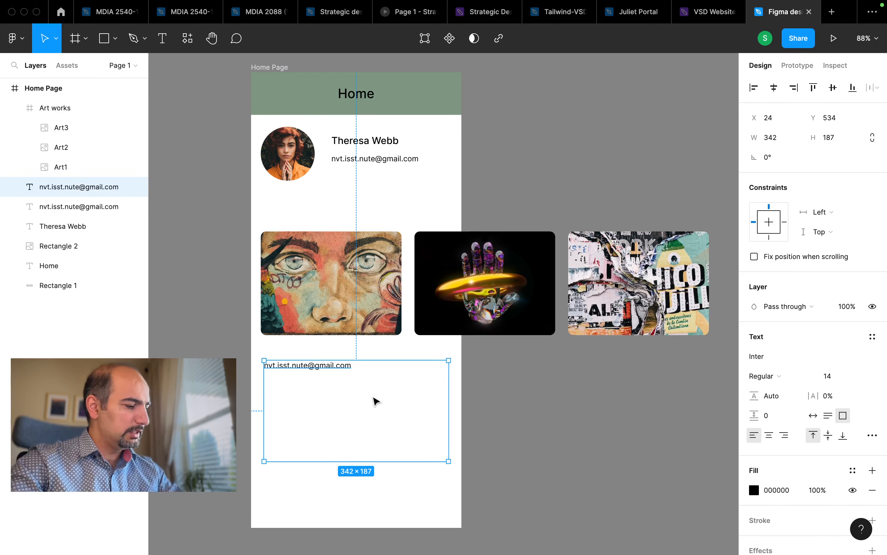
left_click(187, 38)
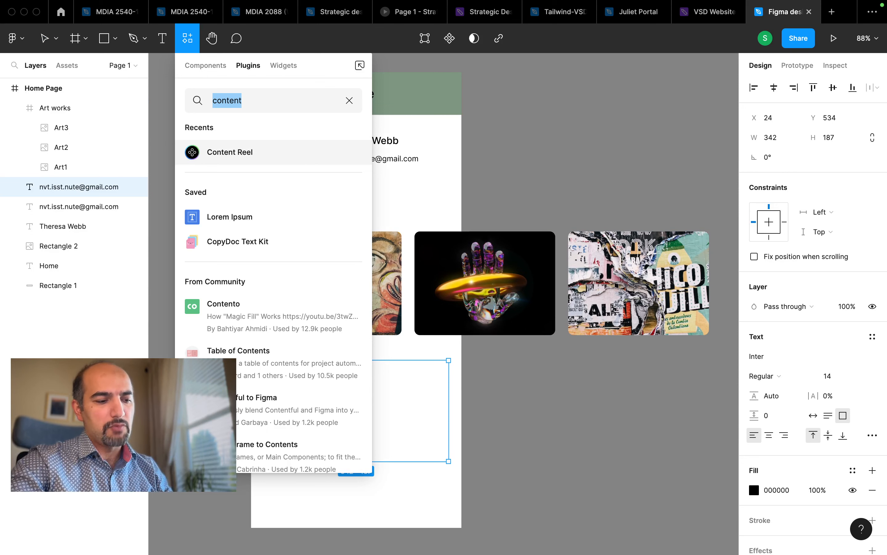
type("lor")
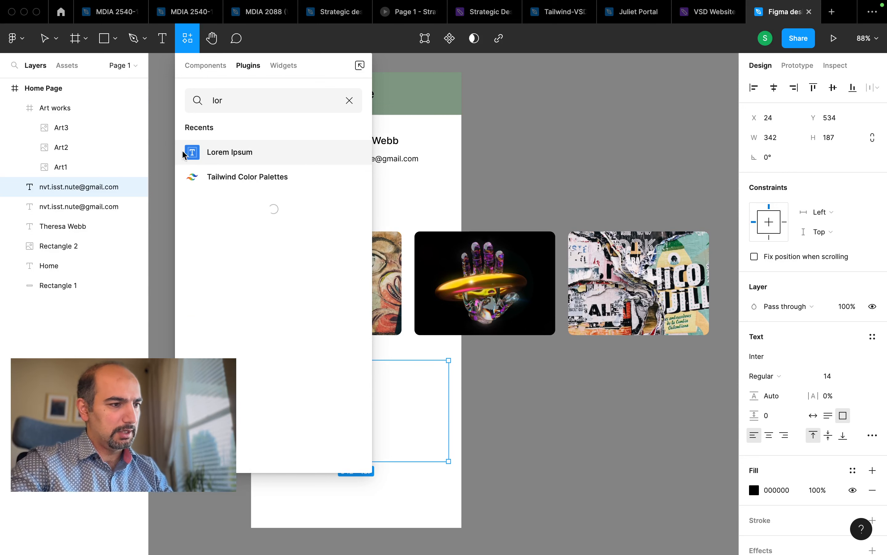
mouse_move(318, 143)
left_click(345, 157)
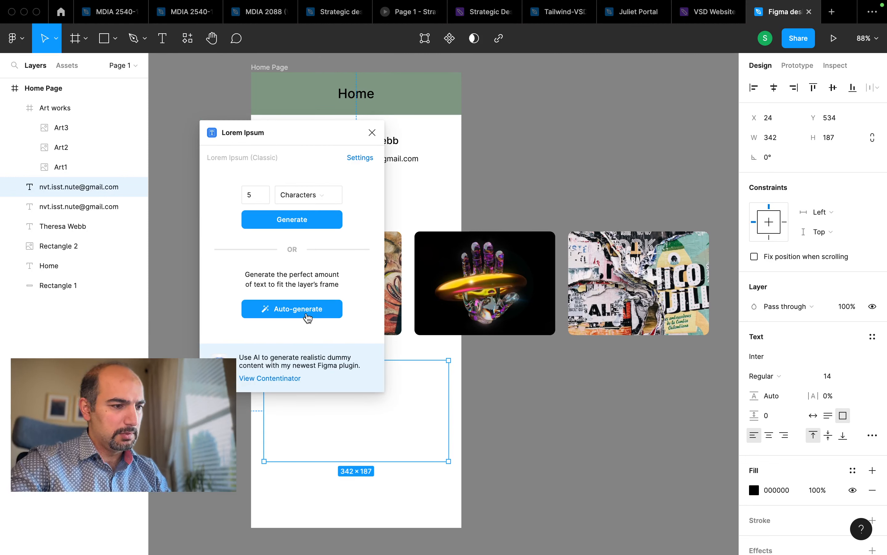
left_click(307, 315)
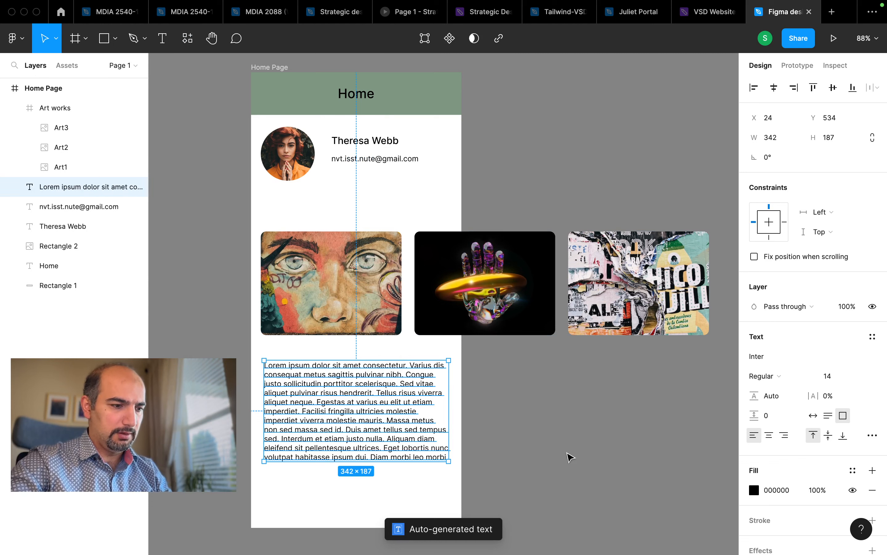
left_click(561, 458)
- Set the line height of the lorem ipsum paragraph to 150%
left_click(390, 444)
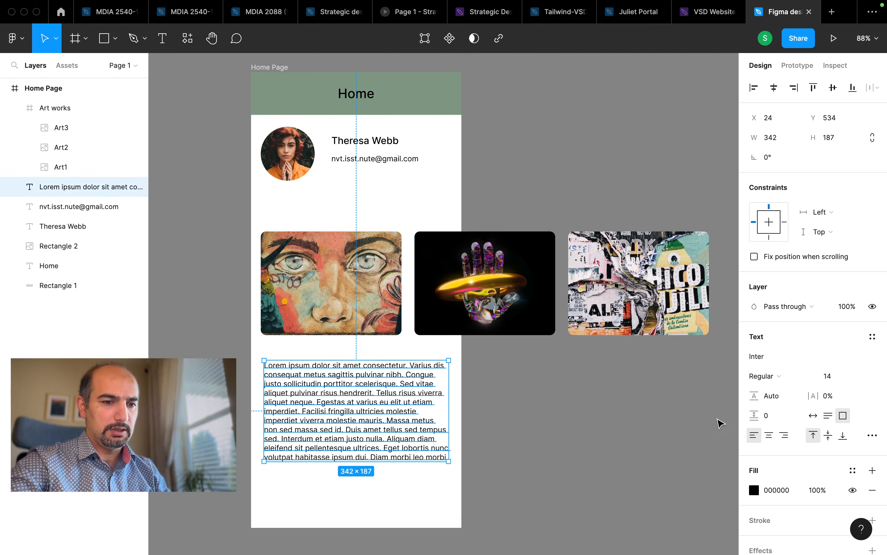
left_click_drag(756, 396, 801, 399)
left_click(779, 396)
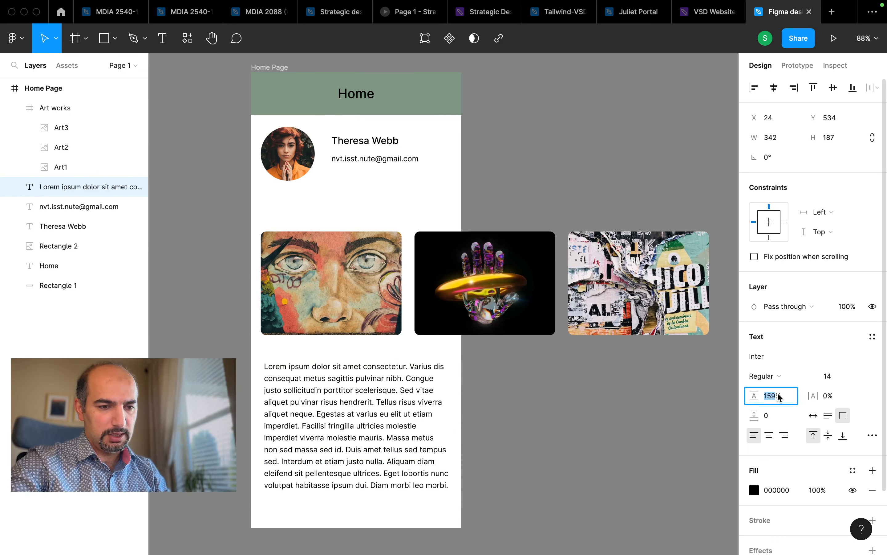
type("150")
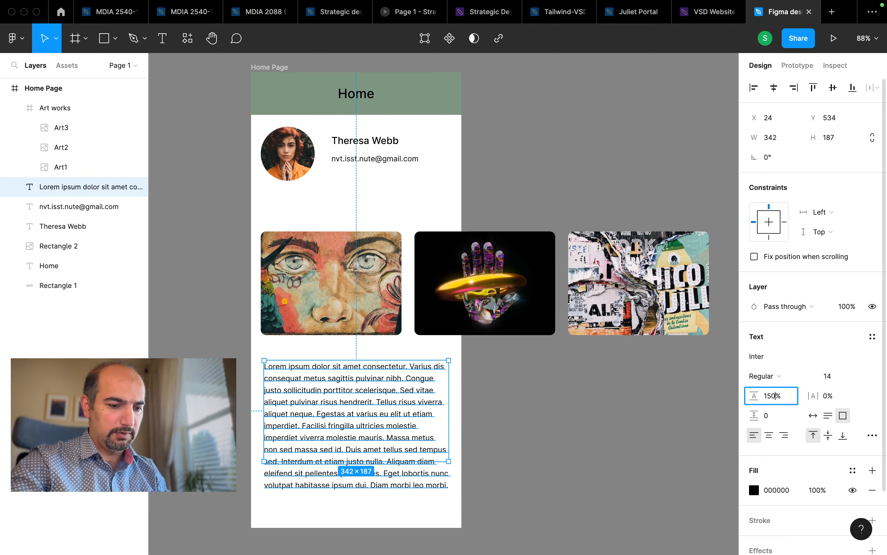
type("%")
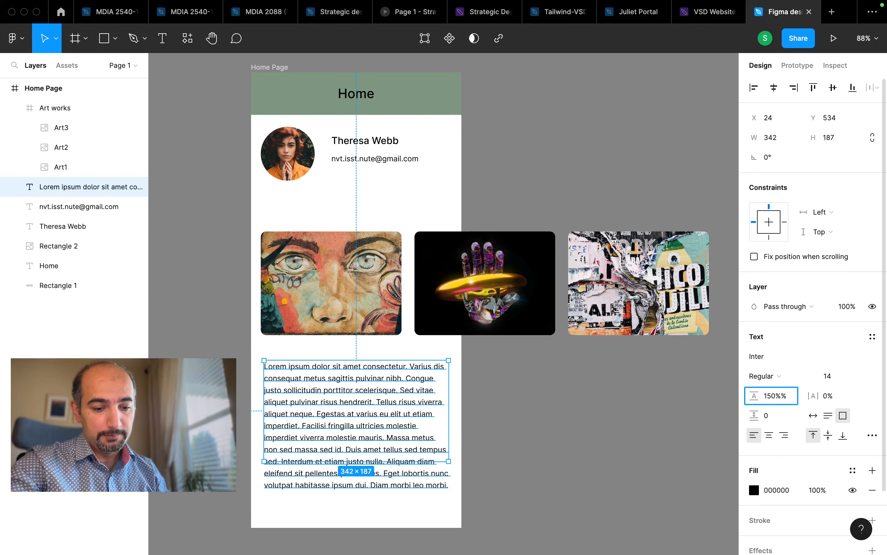
key("BackSpace")
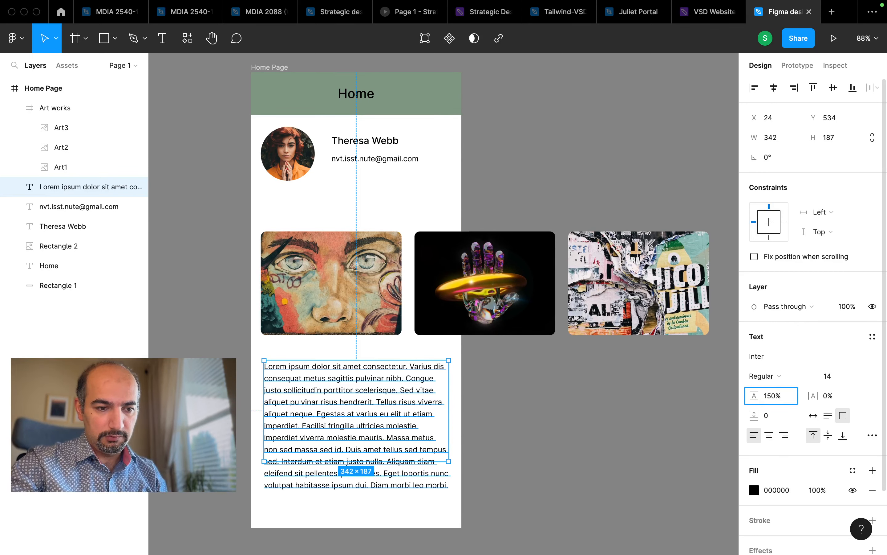
key("Return")
left_click(568, 471)
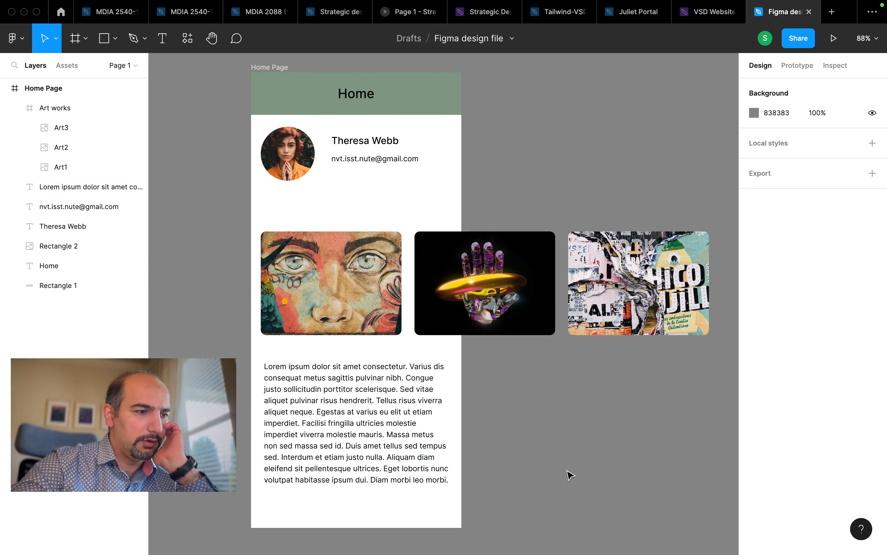
- Switch to the Strategic design Material presentation to view the list of Figma topics
scroll(570, 474, "down", 1)
scroll(570, 475, "right", 1)
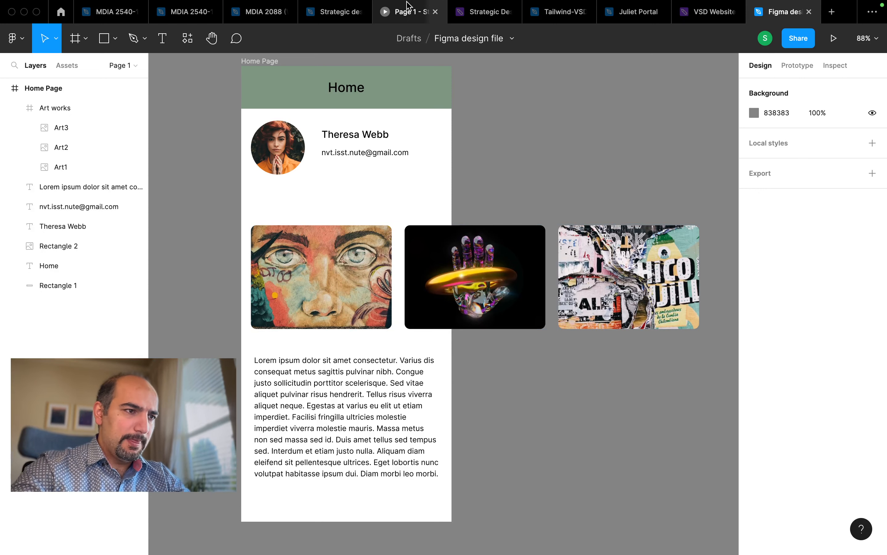
left_click(407, 11)
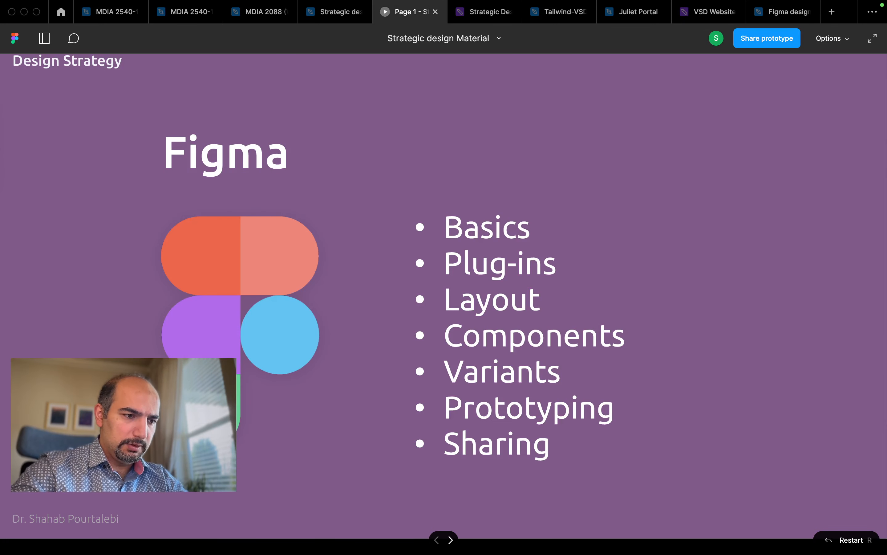